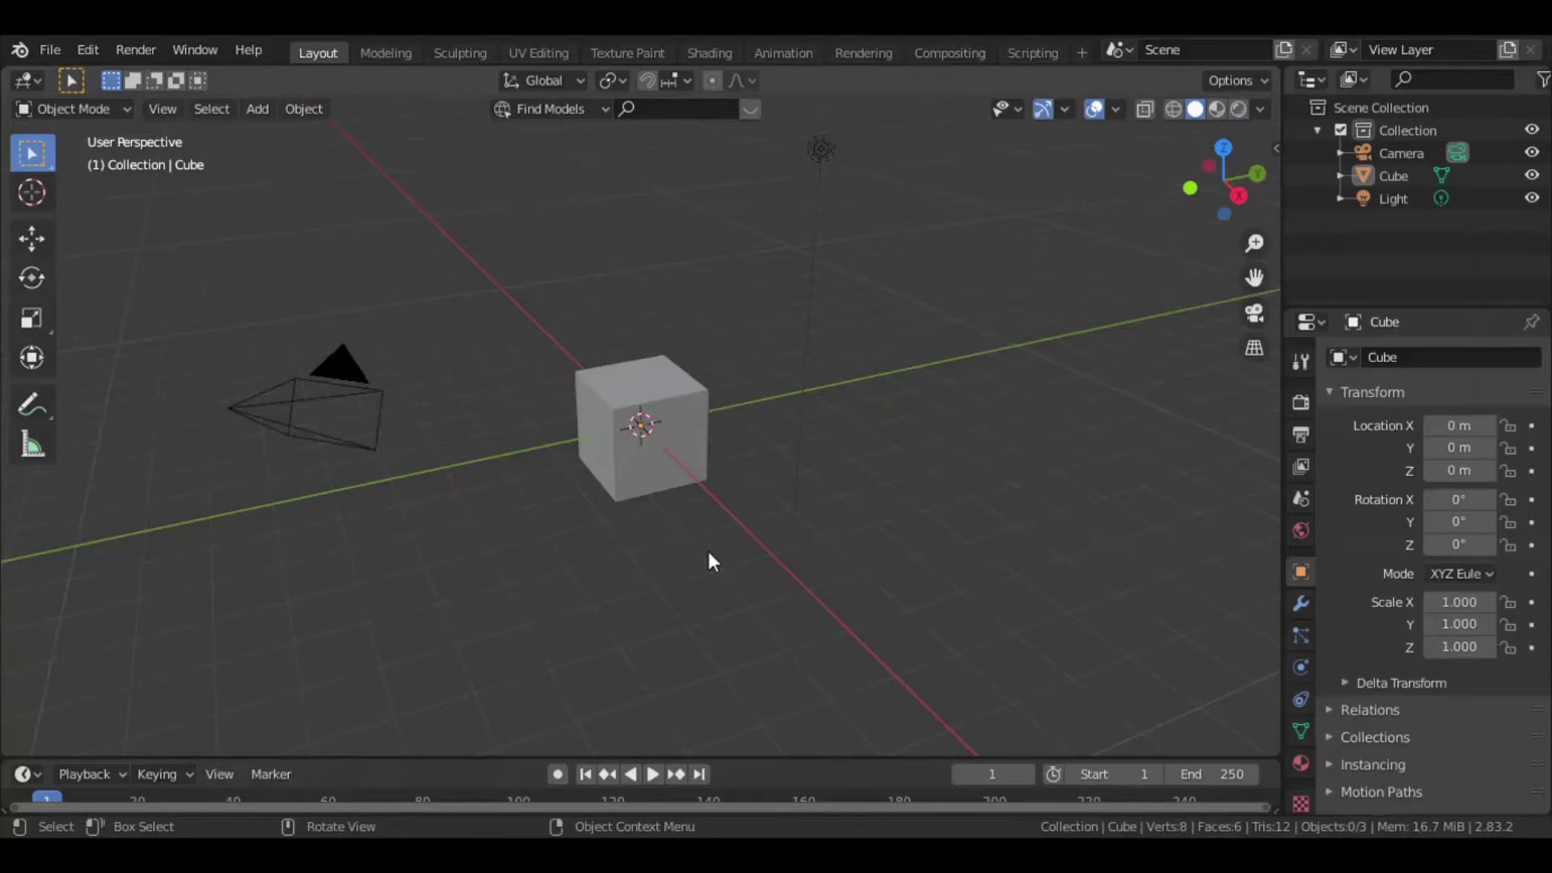
Select the cube and toggle Edit Mode on and back off.
left_click(656, 371)
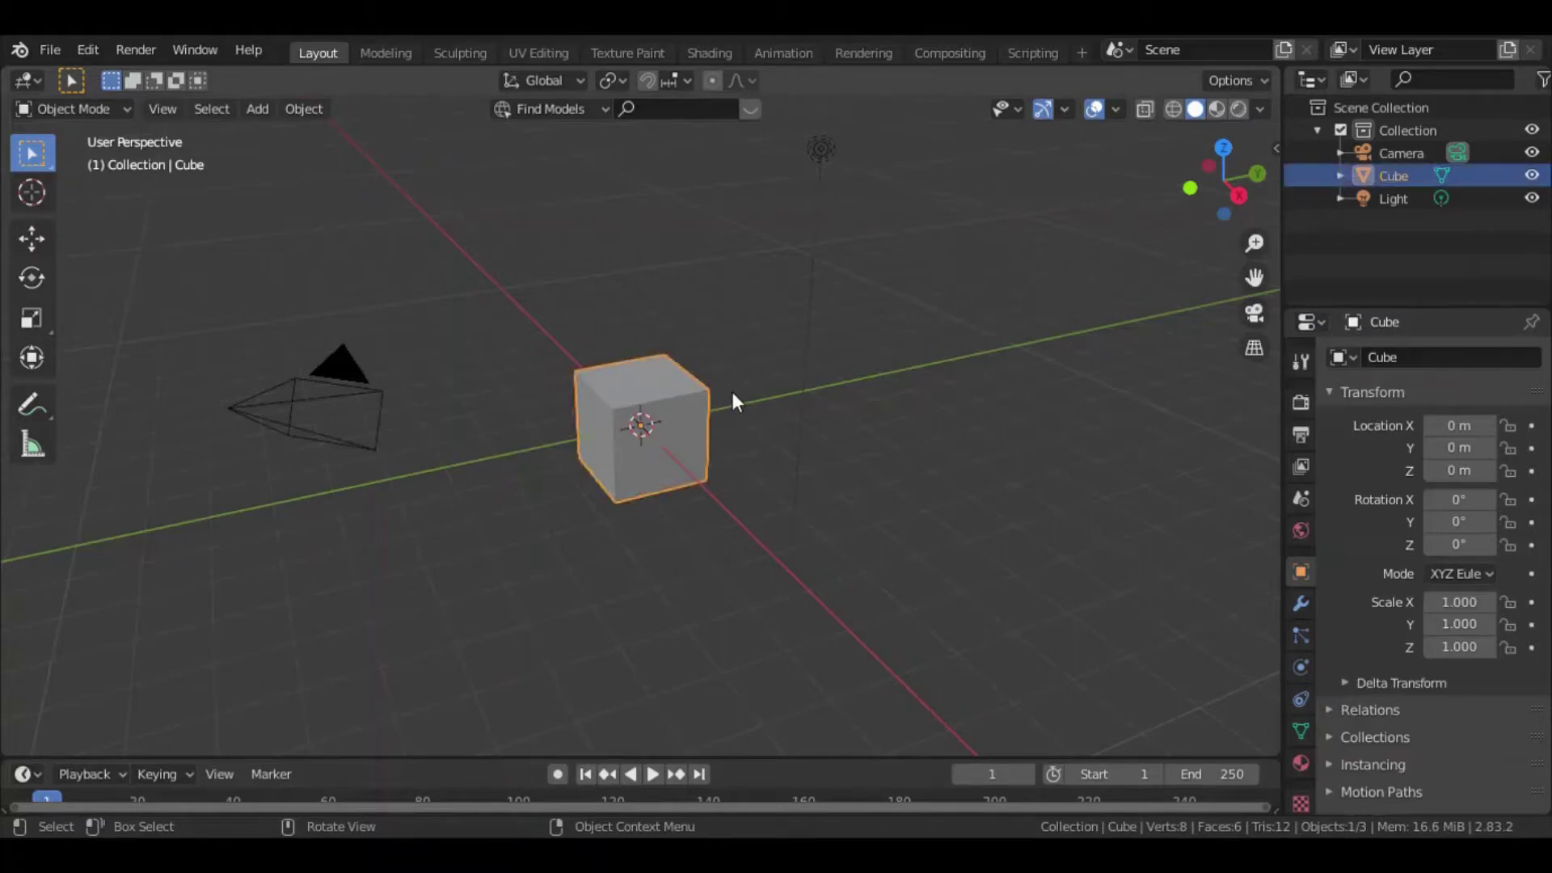
scroll(732, 394, "up", 3)
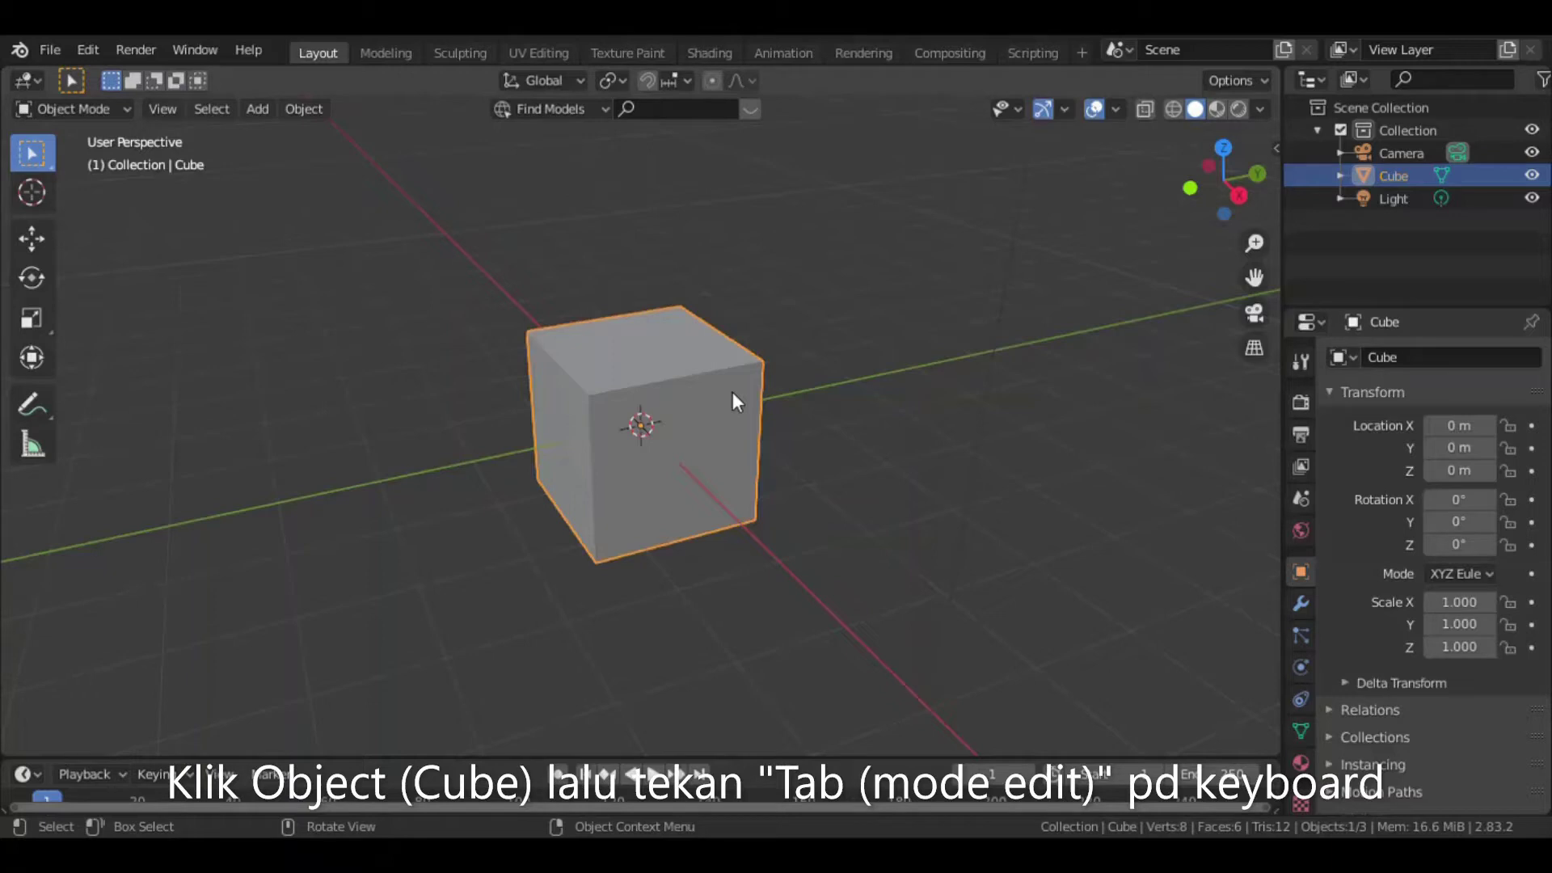
key("Tab")
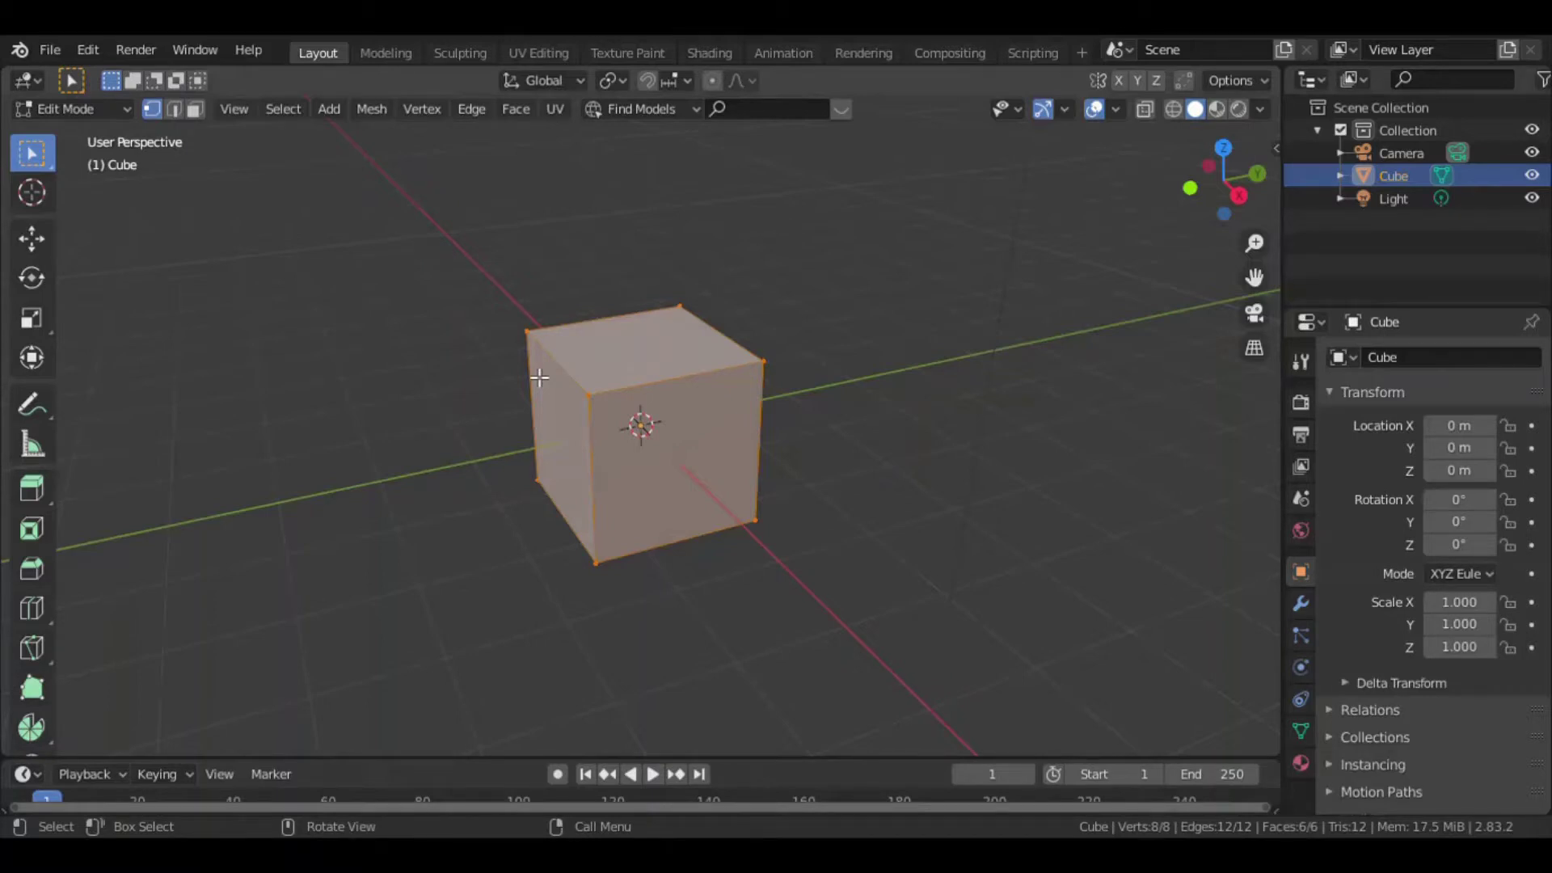
key("Tab")
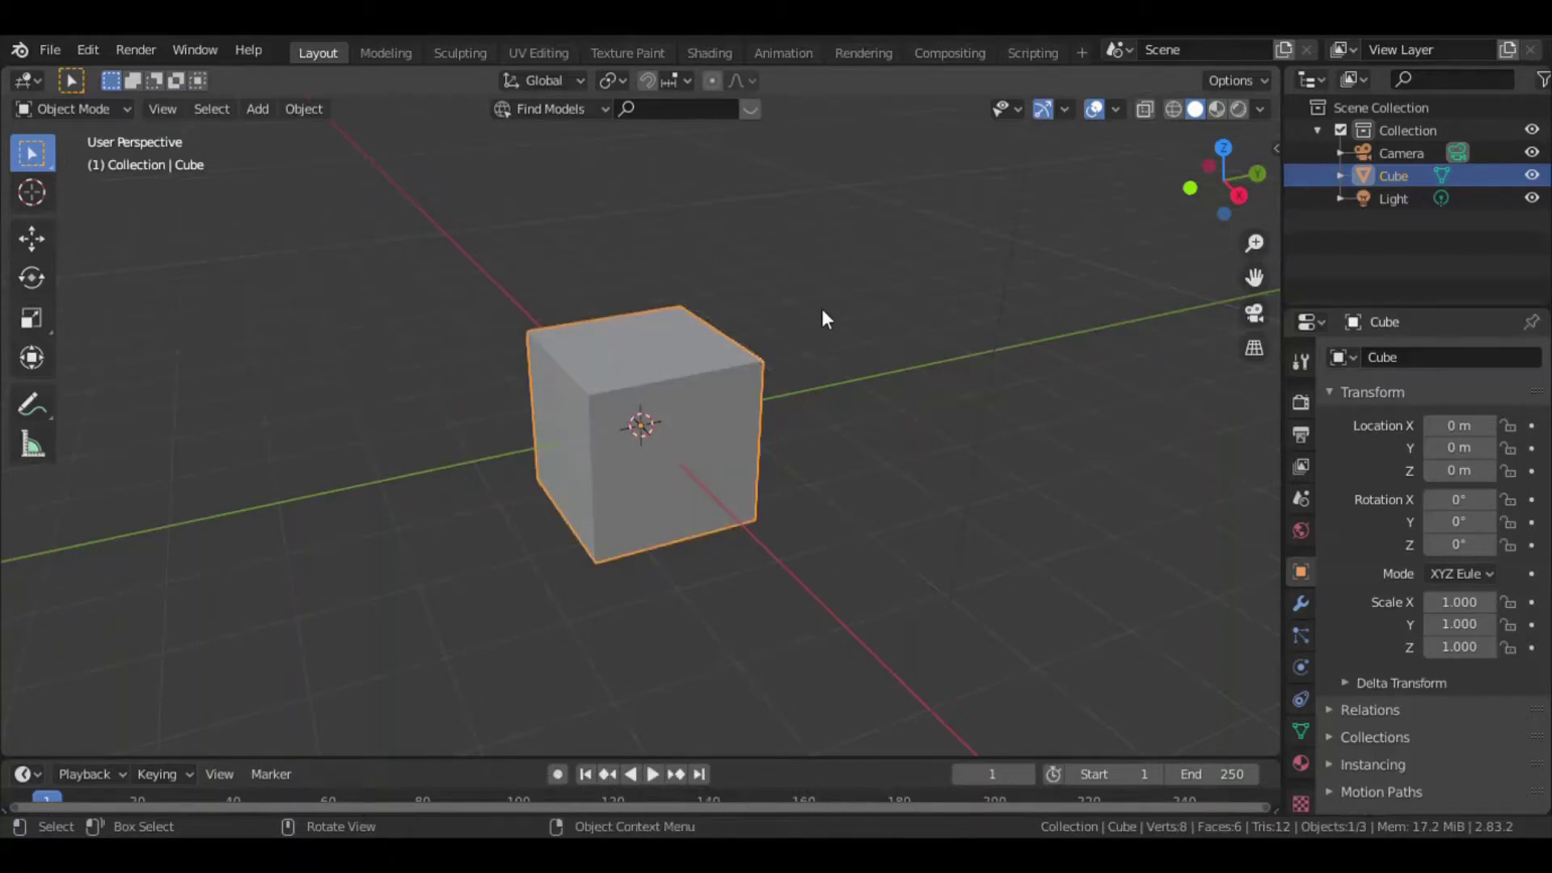
Scale the cube along Z to 0.117 into a thin slab and enter Edit Mode.
key("s")
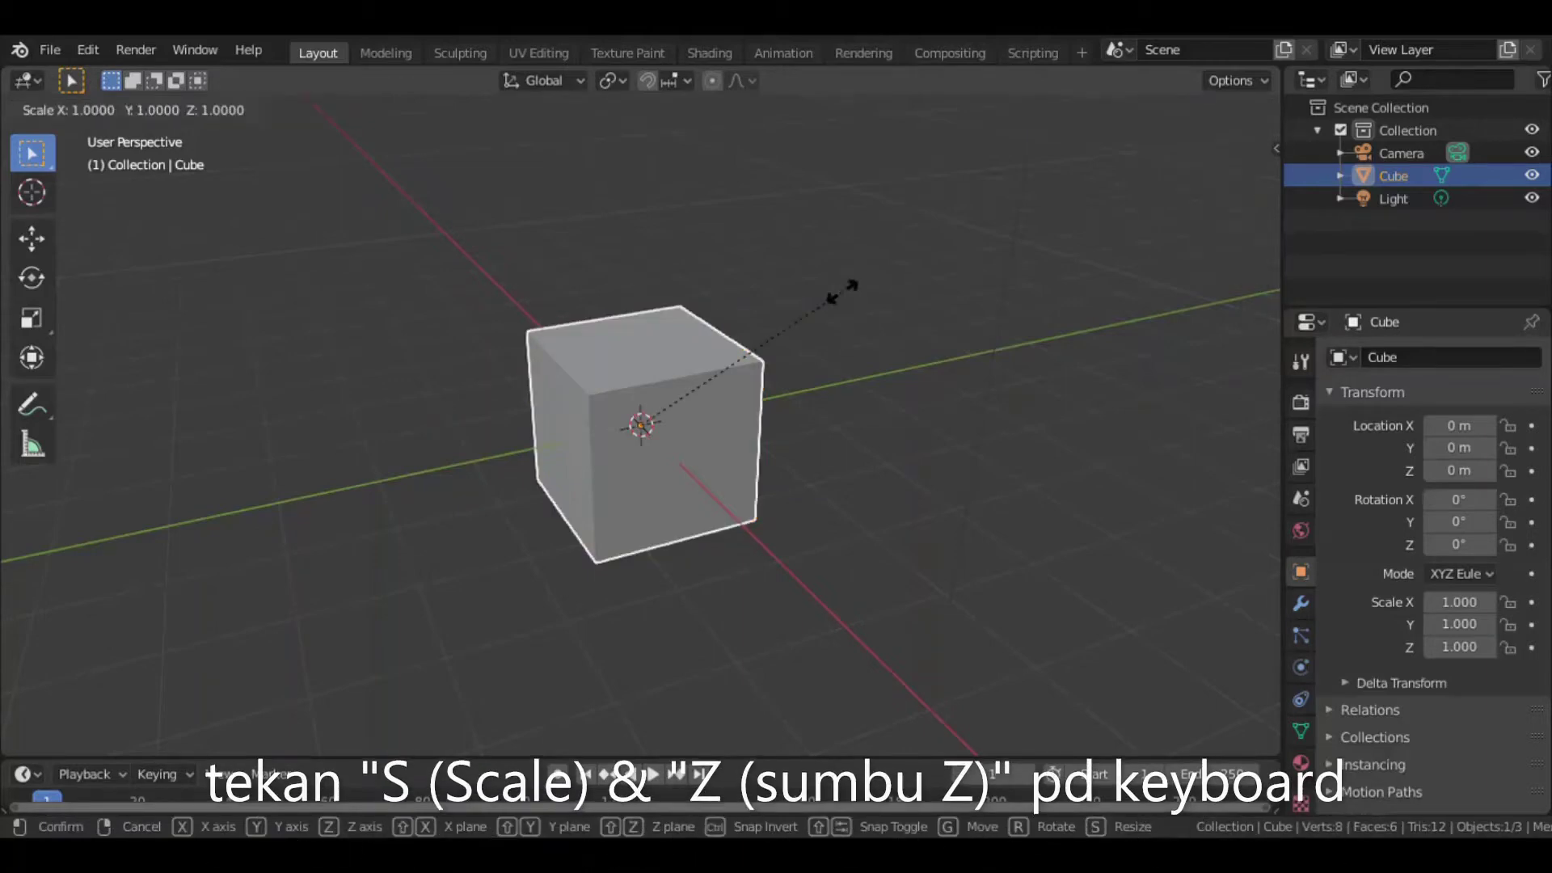
key("z")
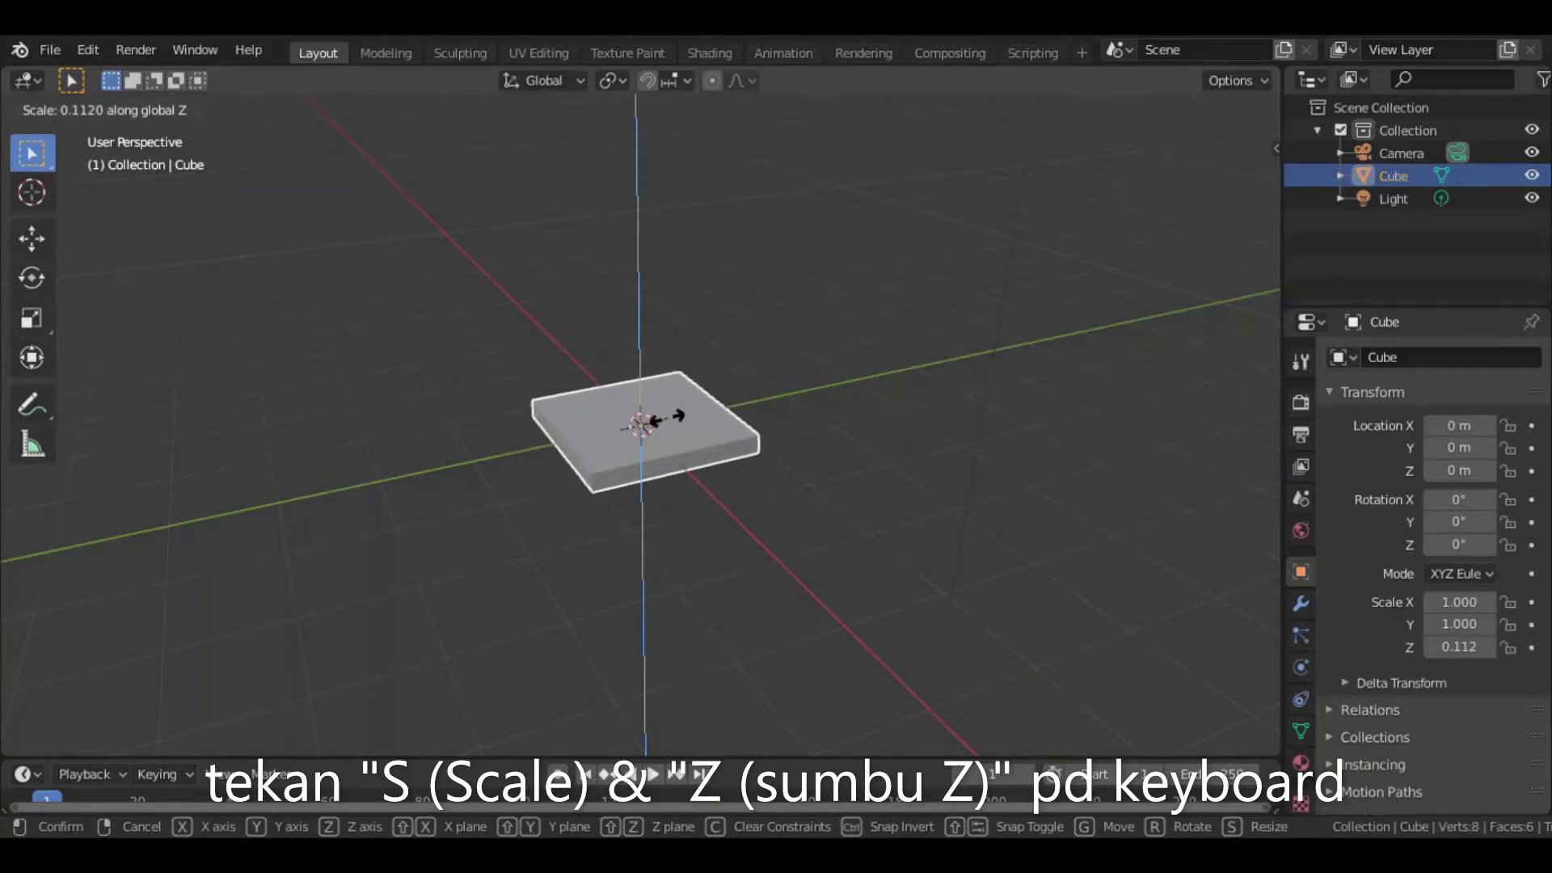
left_click(670, 419)
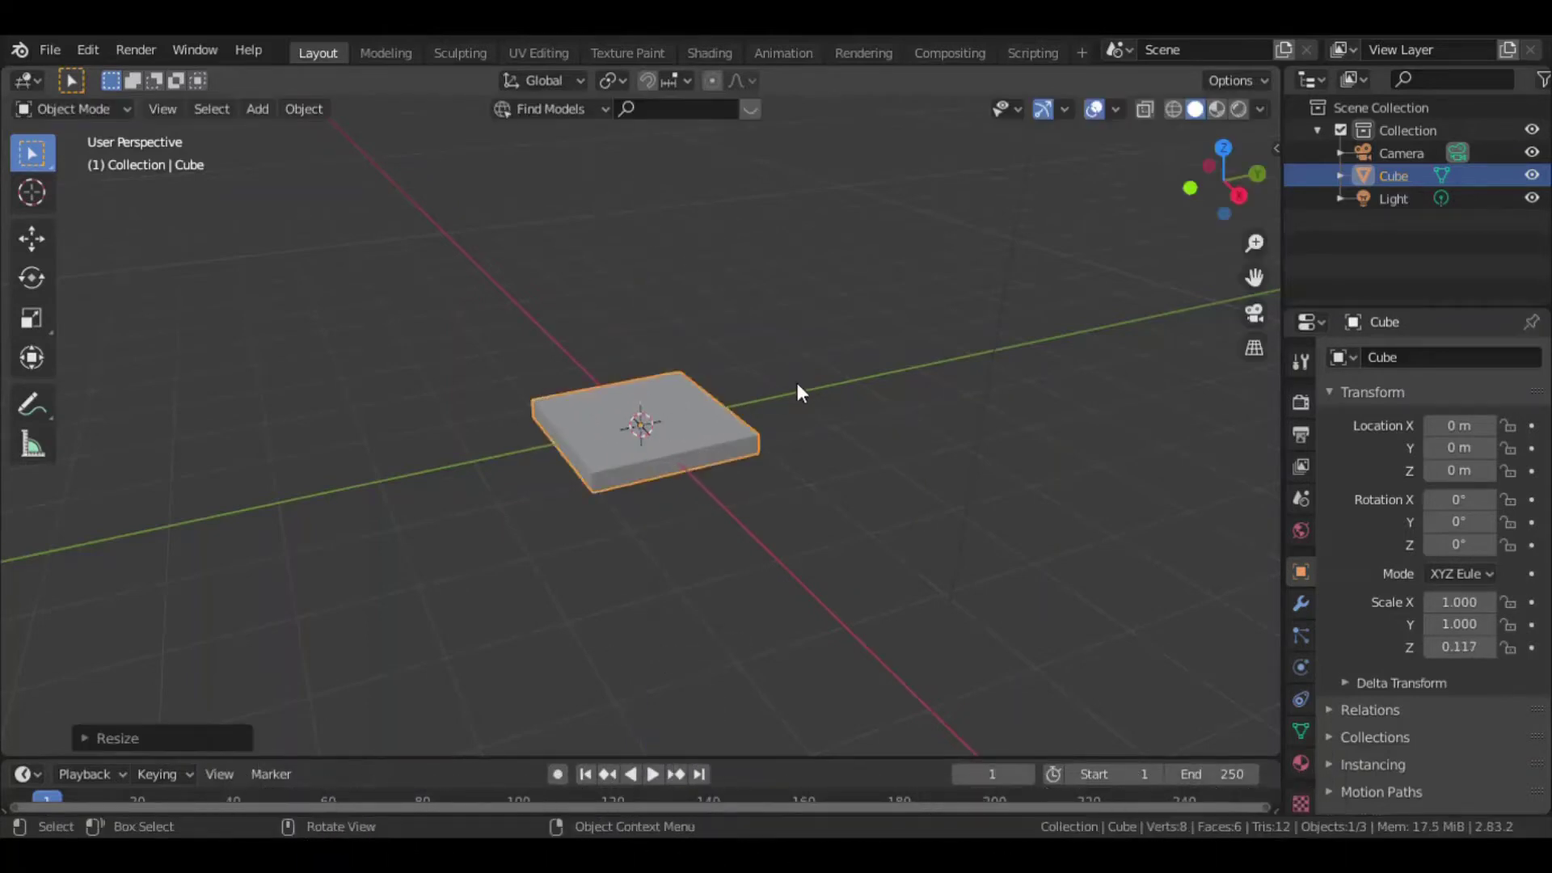
scroll(798, 382, "up", 2)
scroll(797, 381, "up", 1)
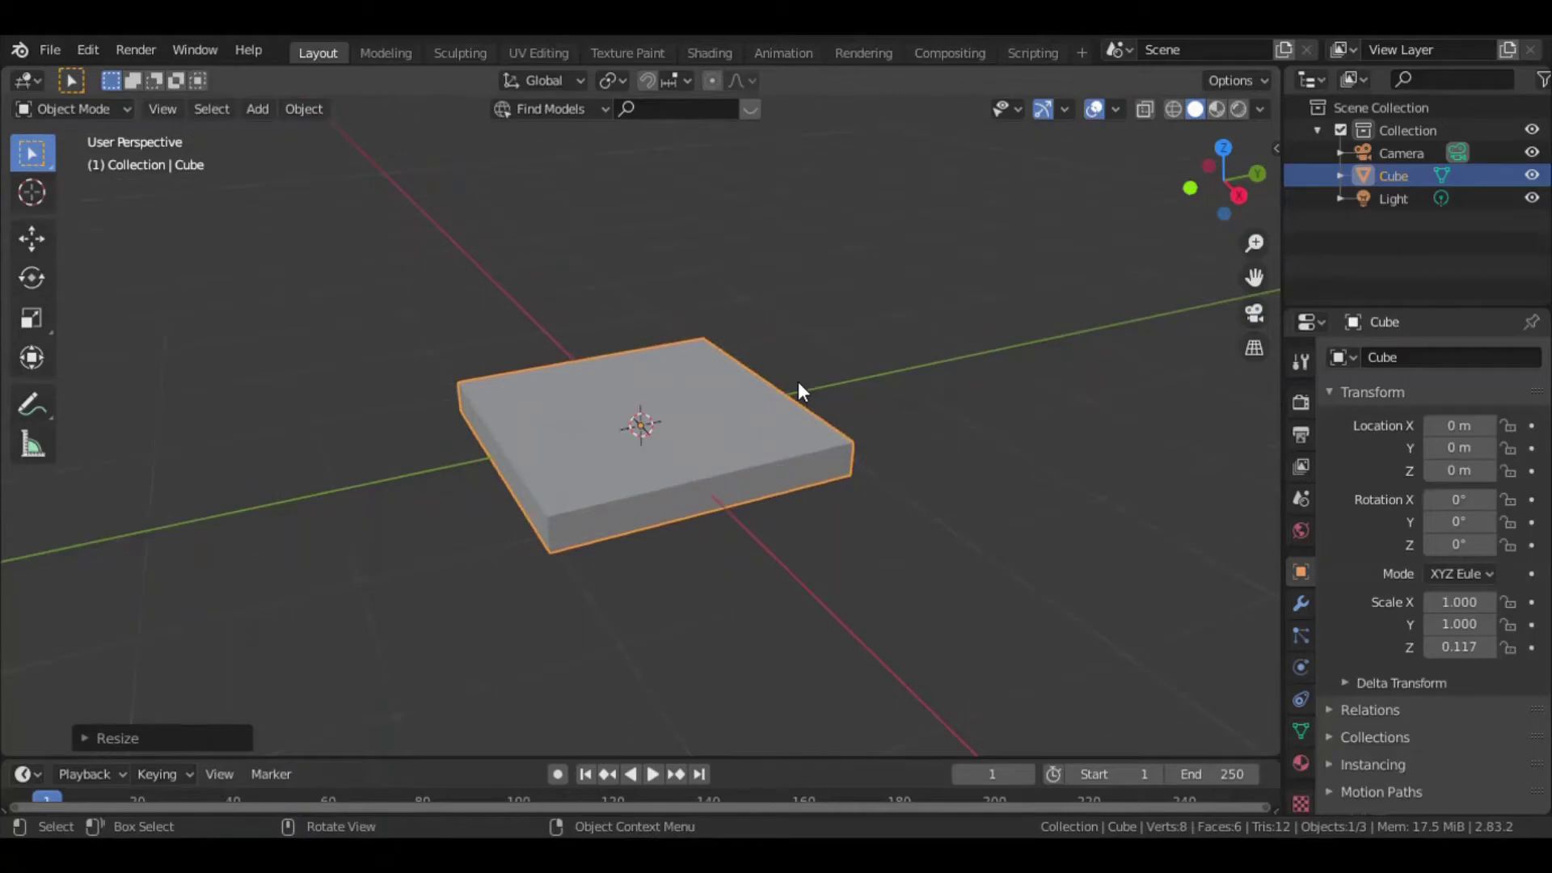
key("Tab")
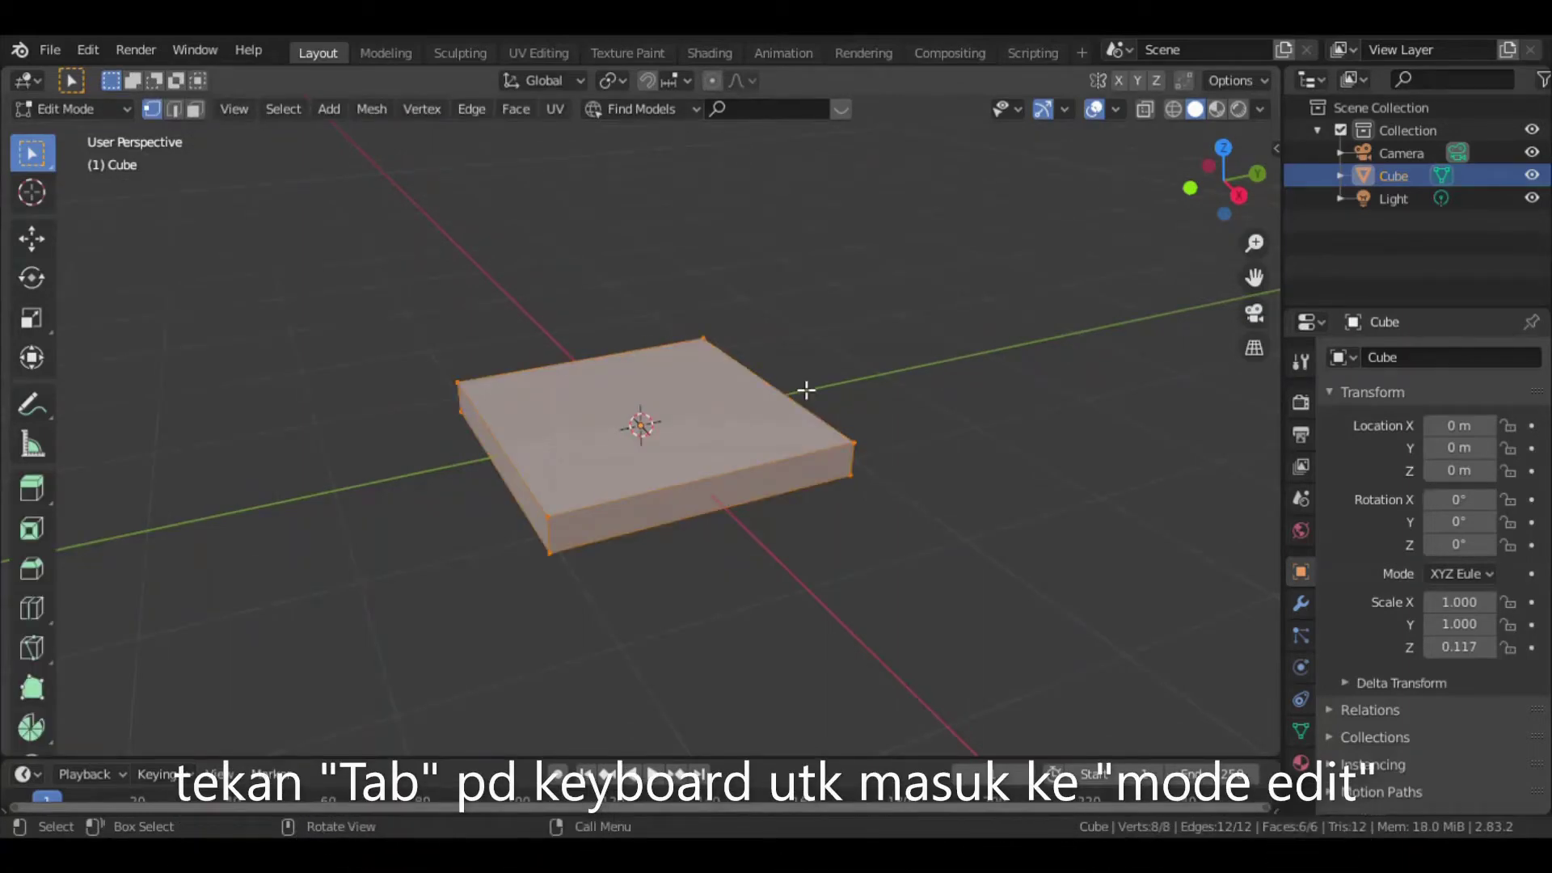
Deselect all, switch to edge select, pick a slab edge and preview a middle loop cut.
left_click(670, 284)
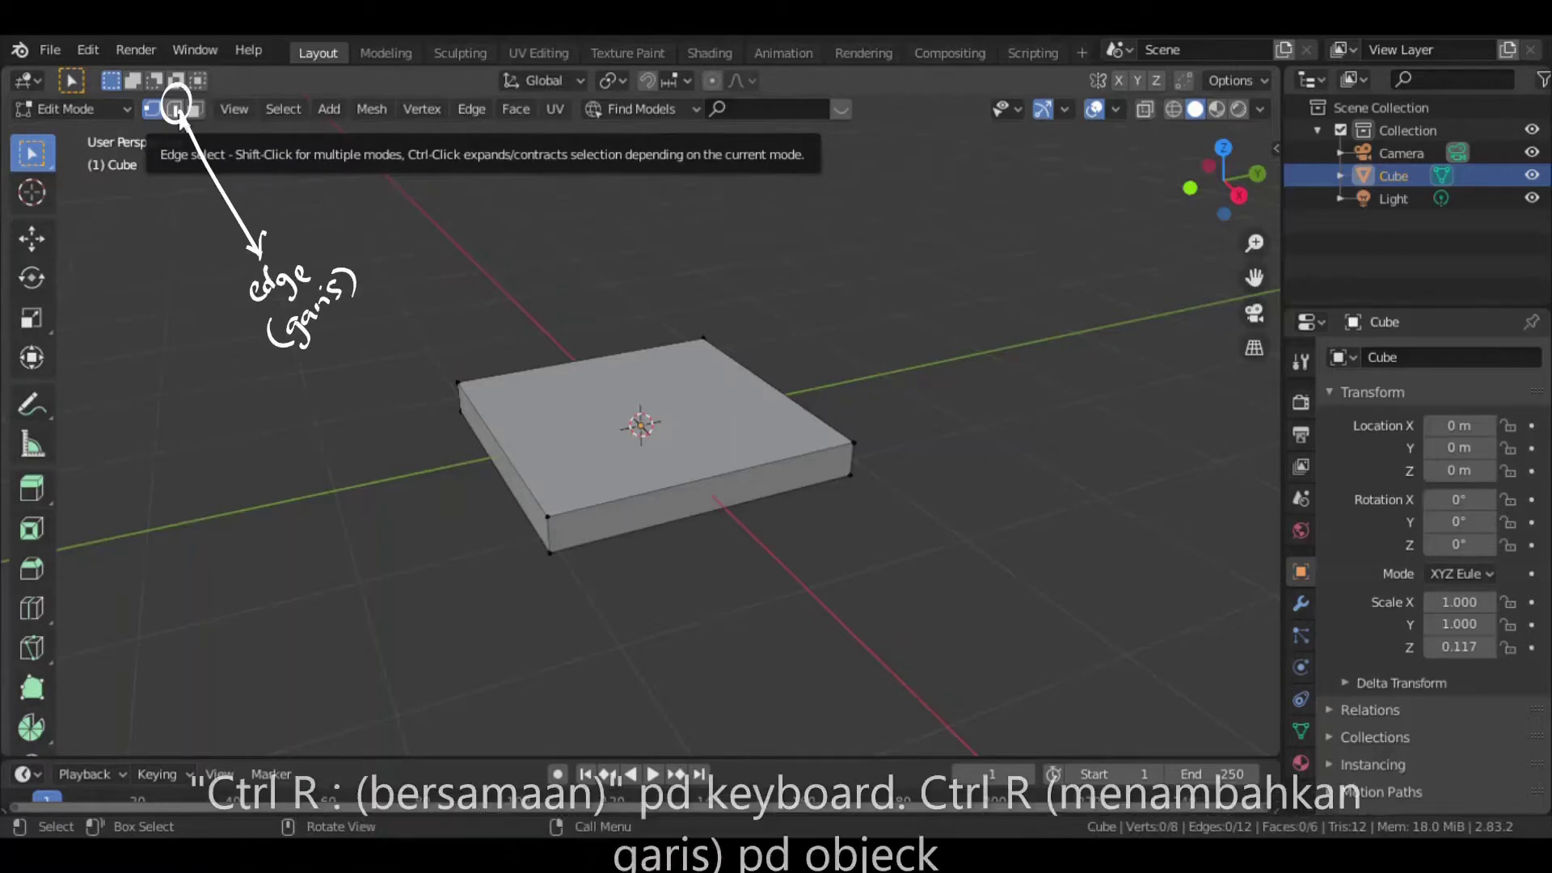
left_click(177, 110)
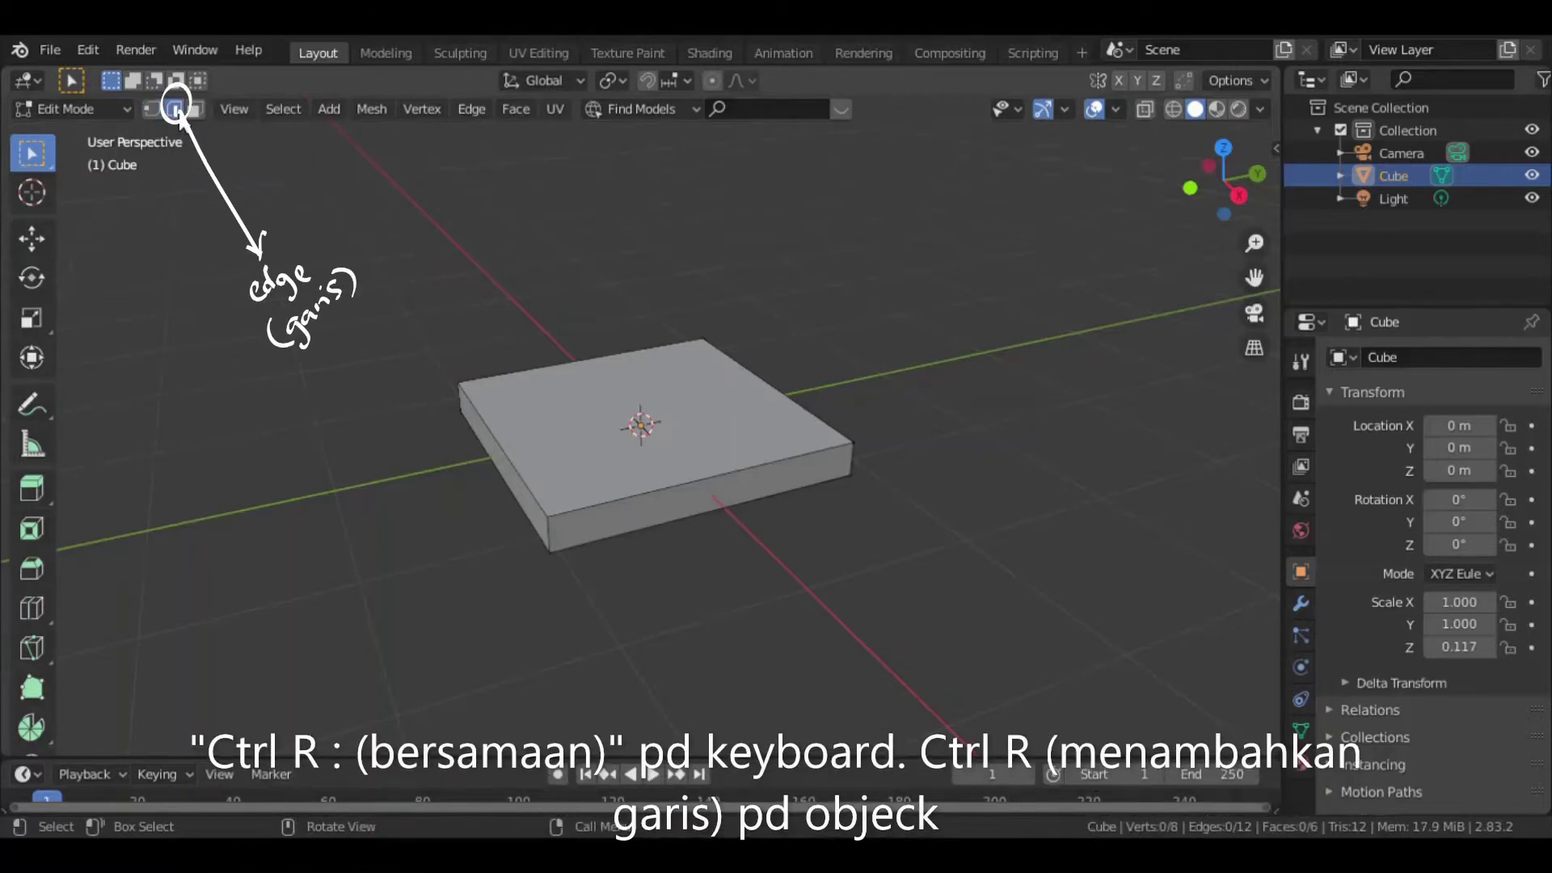
left_click(757, 377)
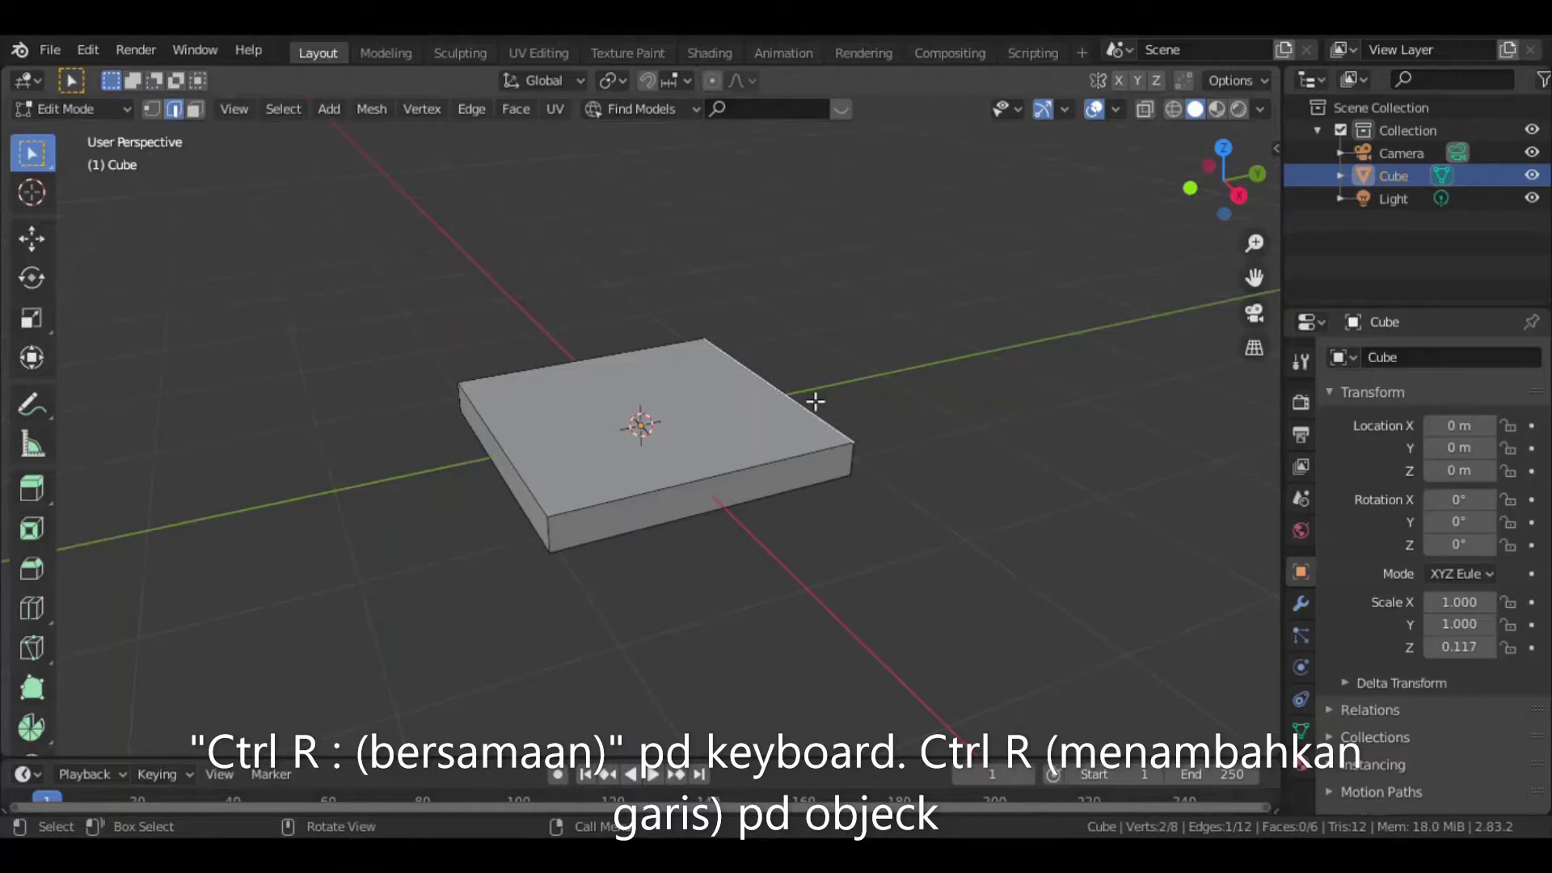
key("ctrl+r")
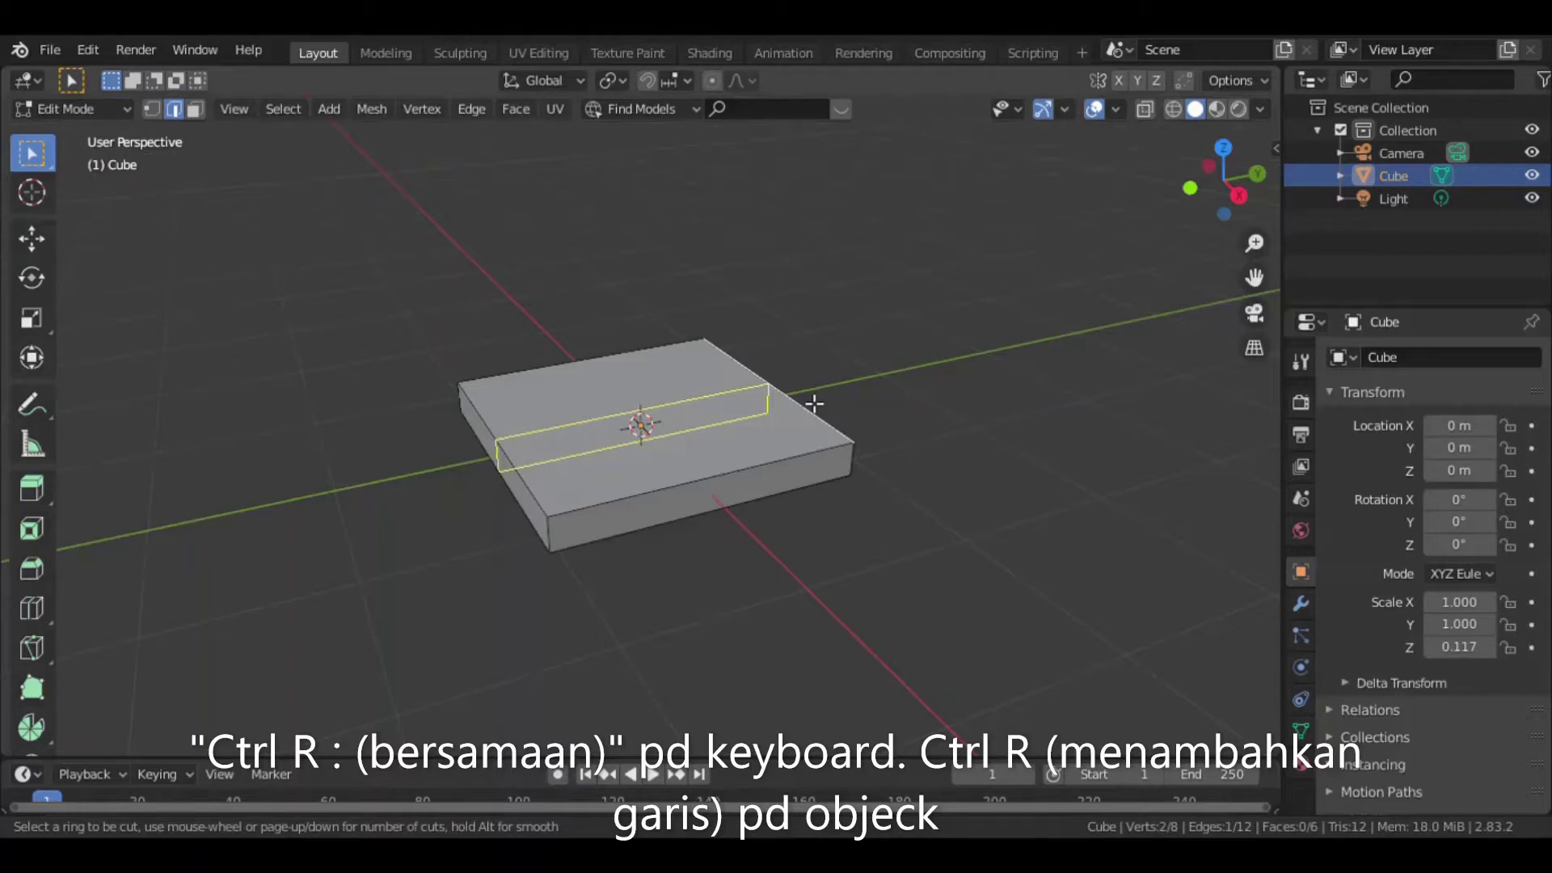
Commit the loop cut slid close to the slab's short end, then orbit to inspect it.
left_click(767, 477)
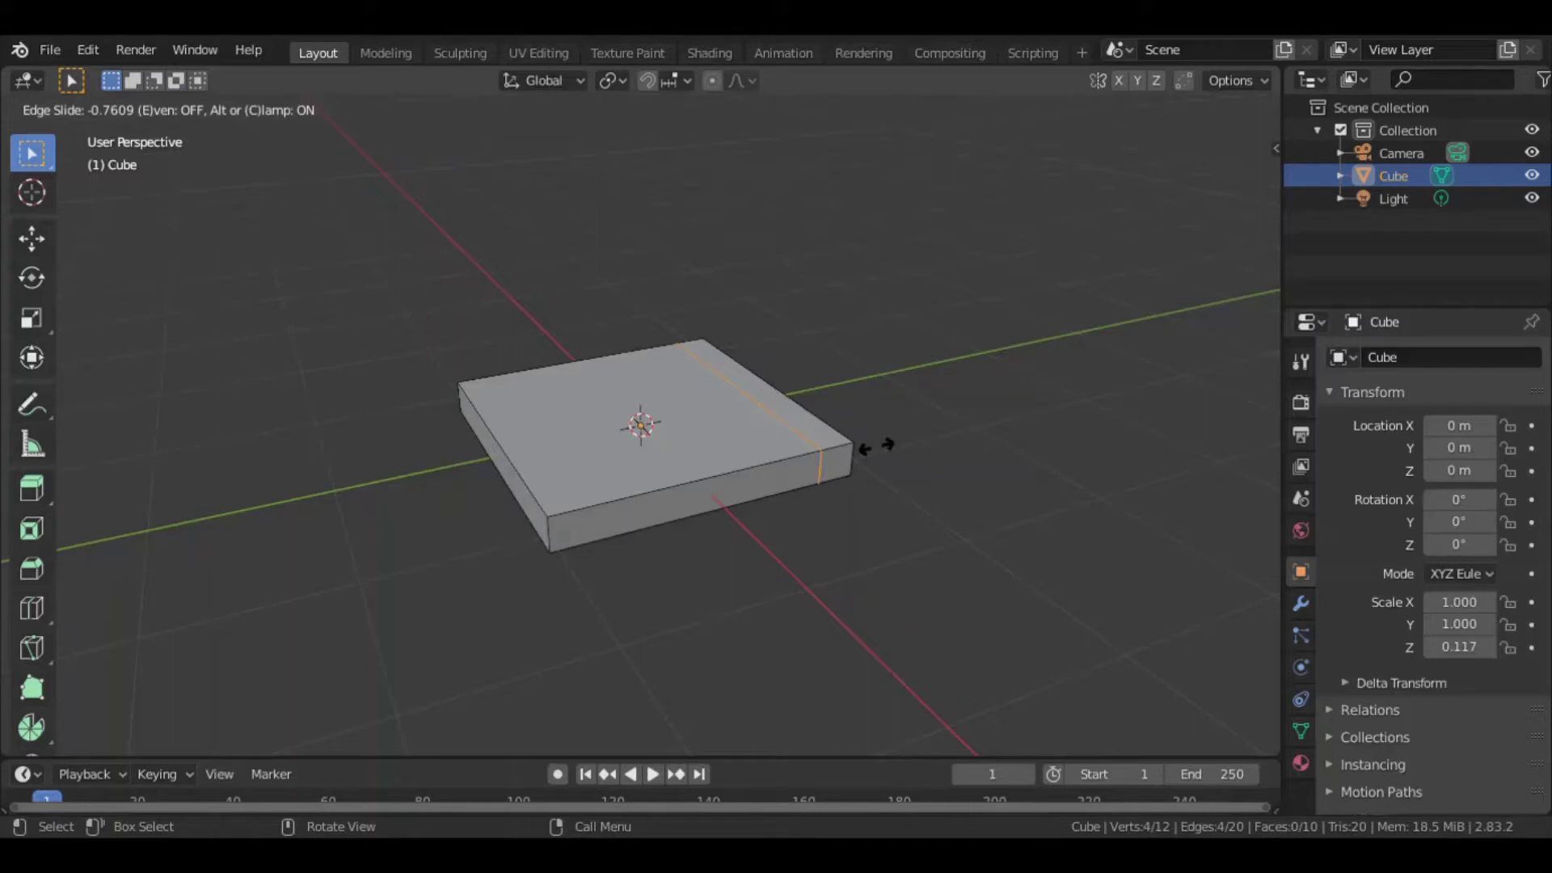
left_click(875, 446)
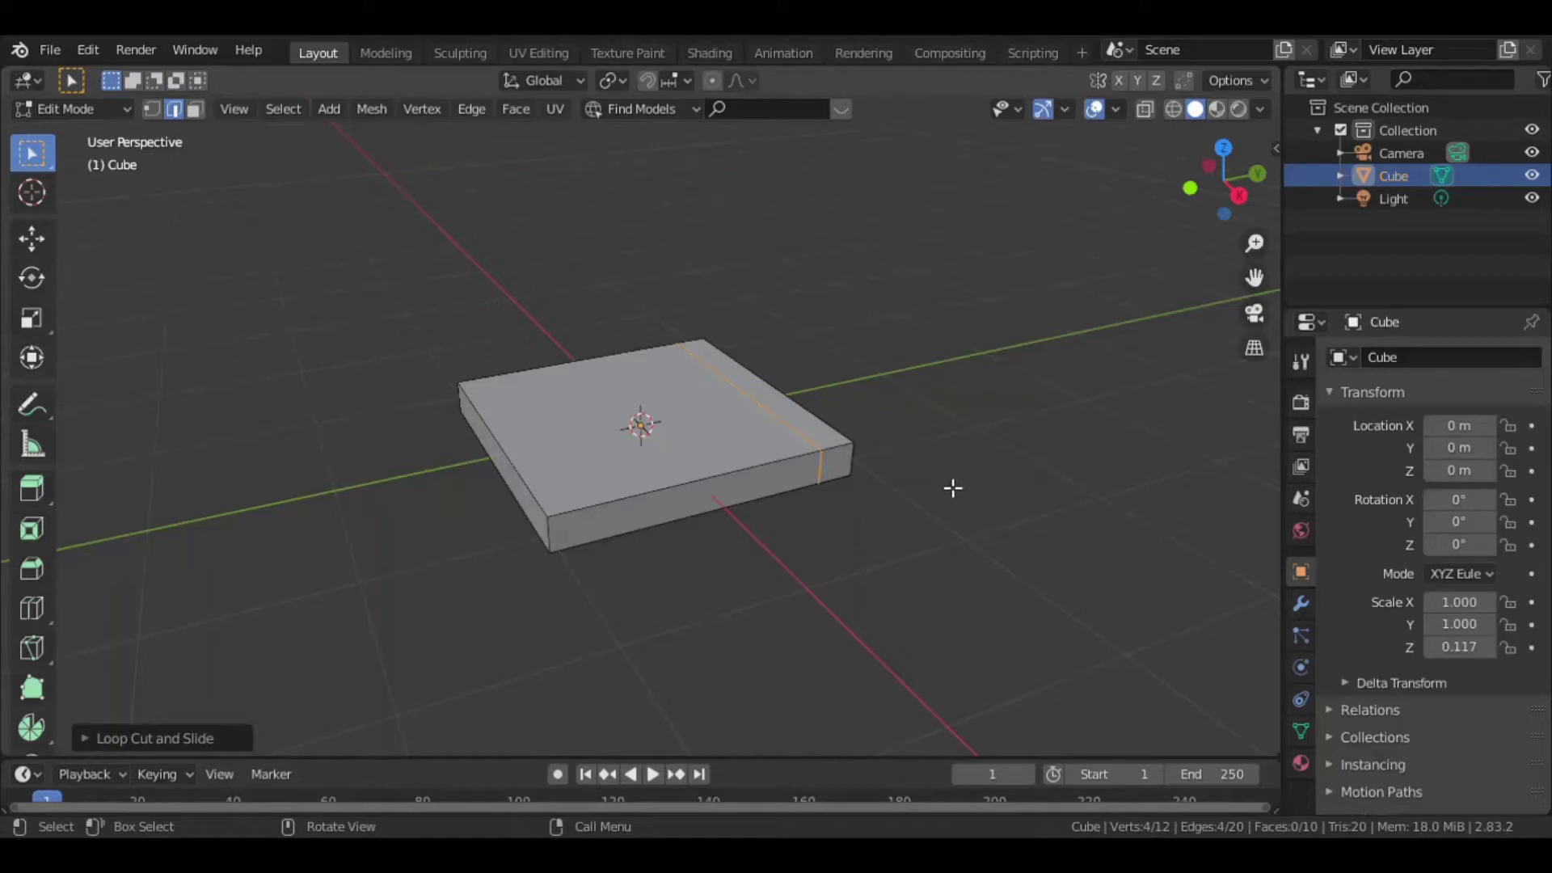
mouse_move(959, 491)
middle_mouse_down()
mouse_move(799, 398)
mouse_move(963, 477)
mouse_move(1004, 475)
mouse_move(924, 449)
middle_mouse_up()
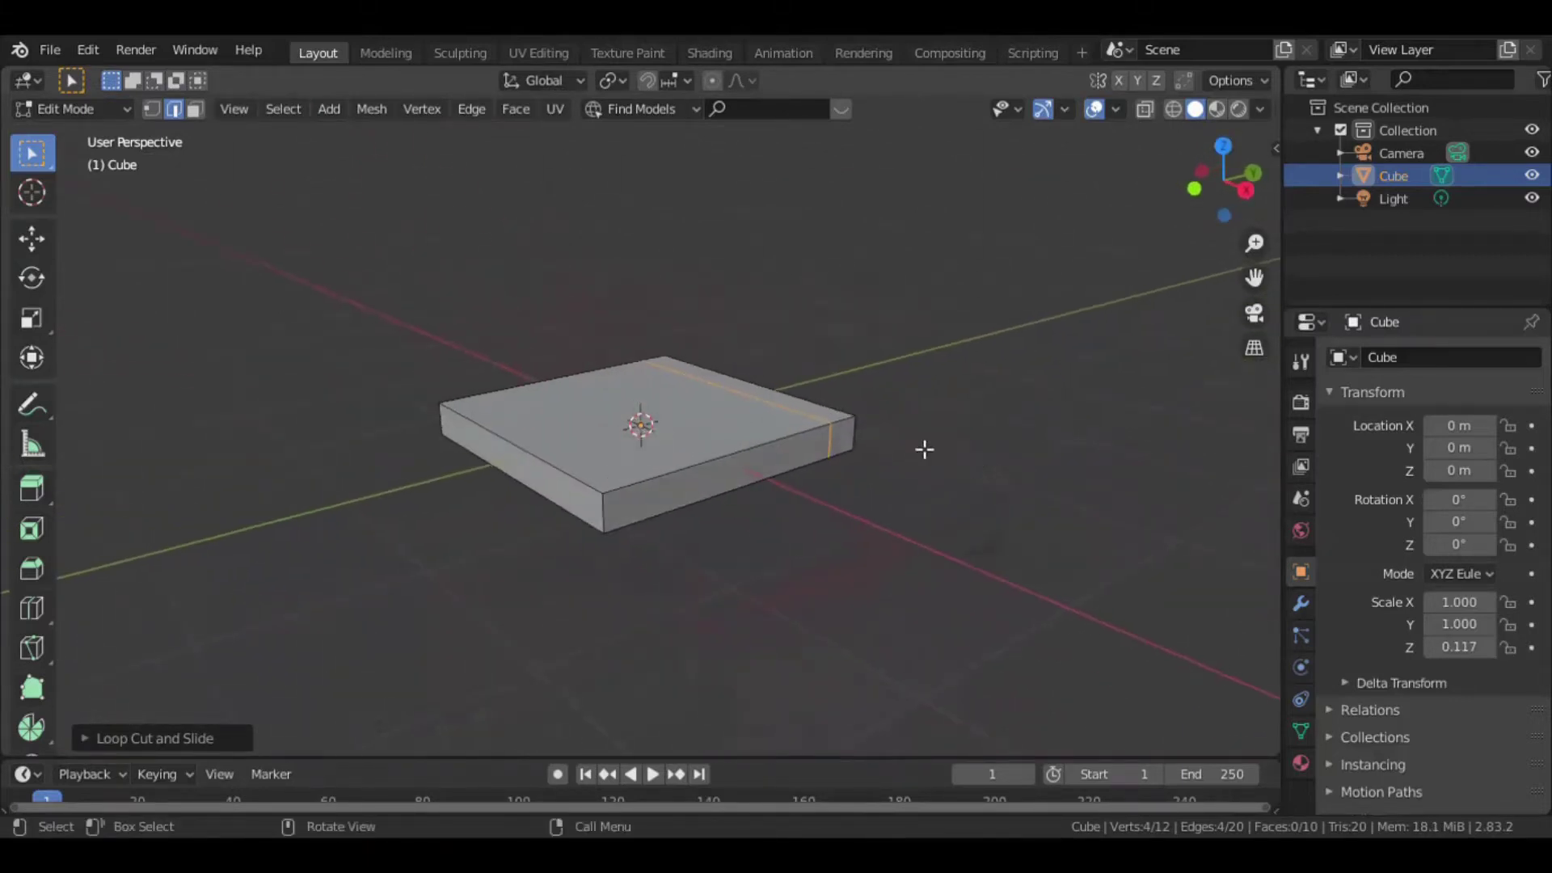
scroll(925, 440, "up", 2)
middle_click_drag(977, 385, 935, 405)
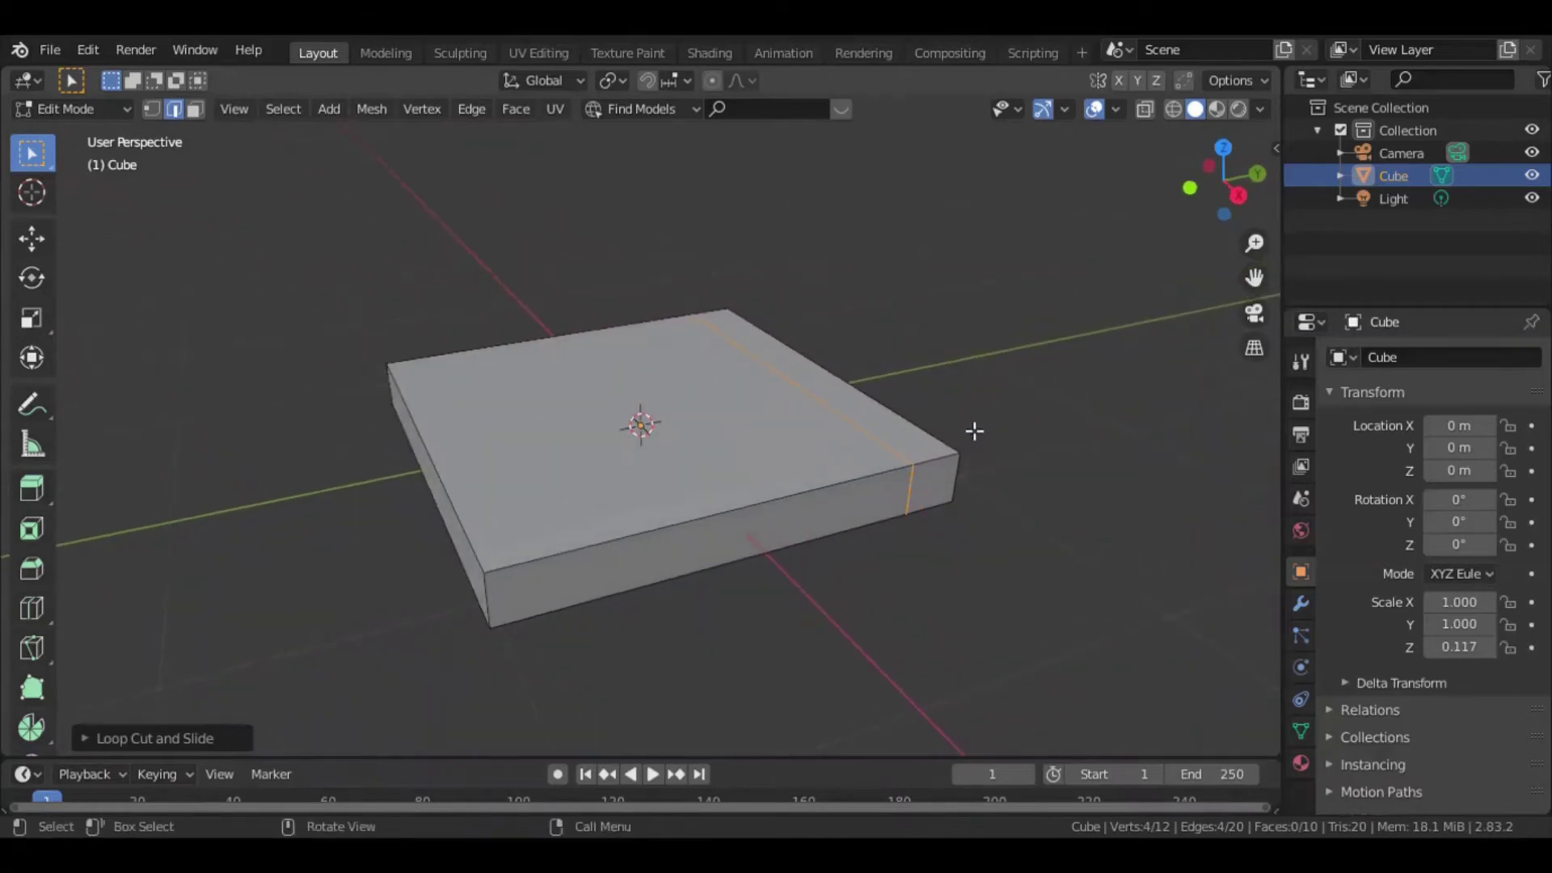
scroll(974, 430, "down", 1)
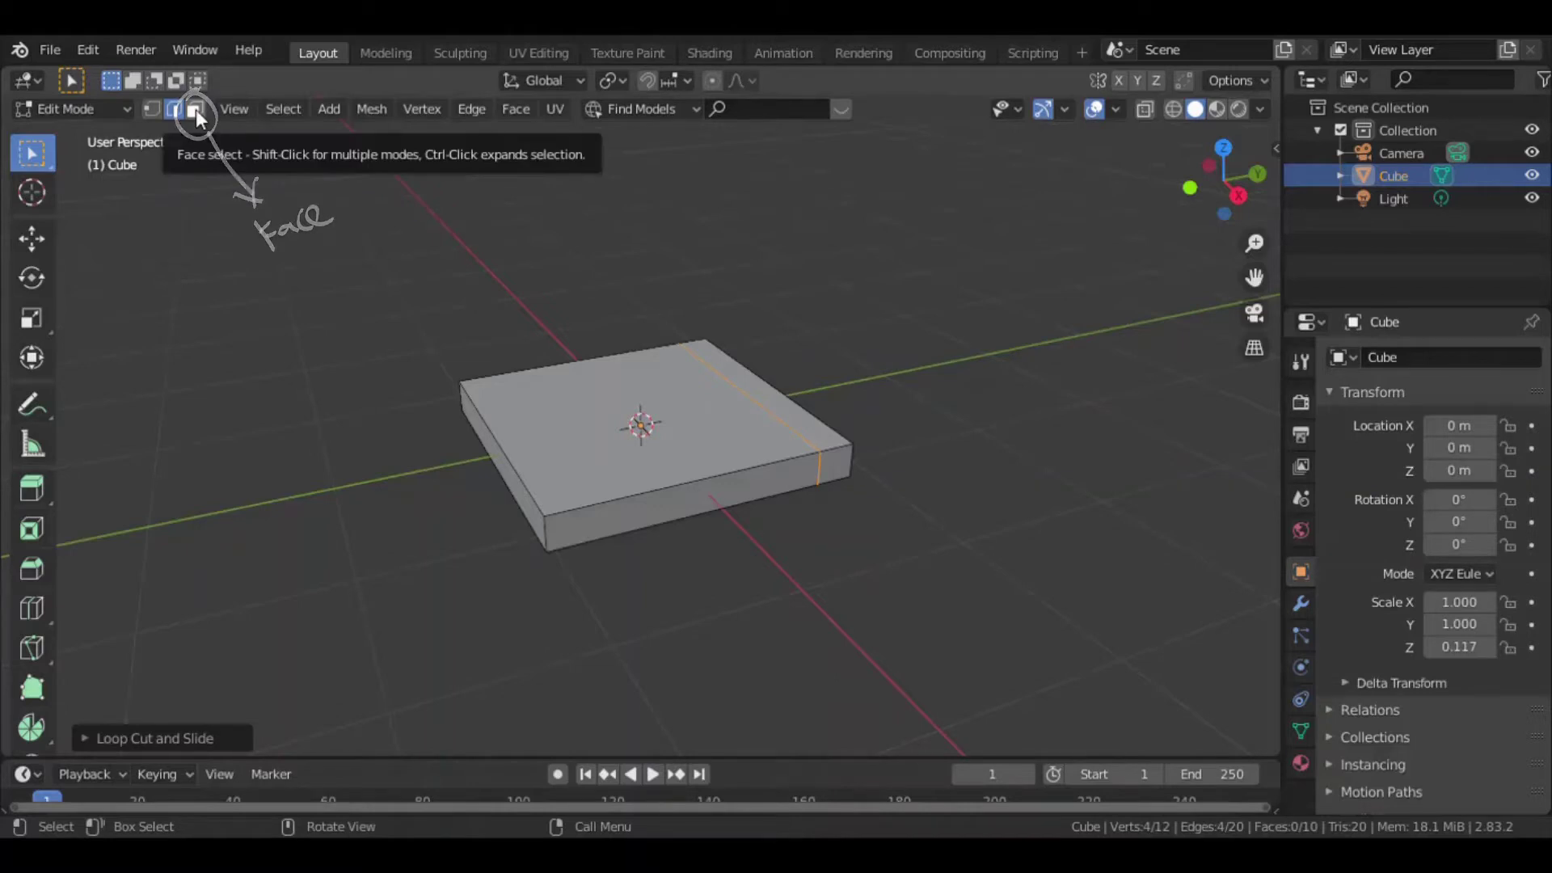
In face select mode, select the narrow top strip at the slab's end.
left_click(196, 111)
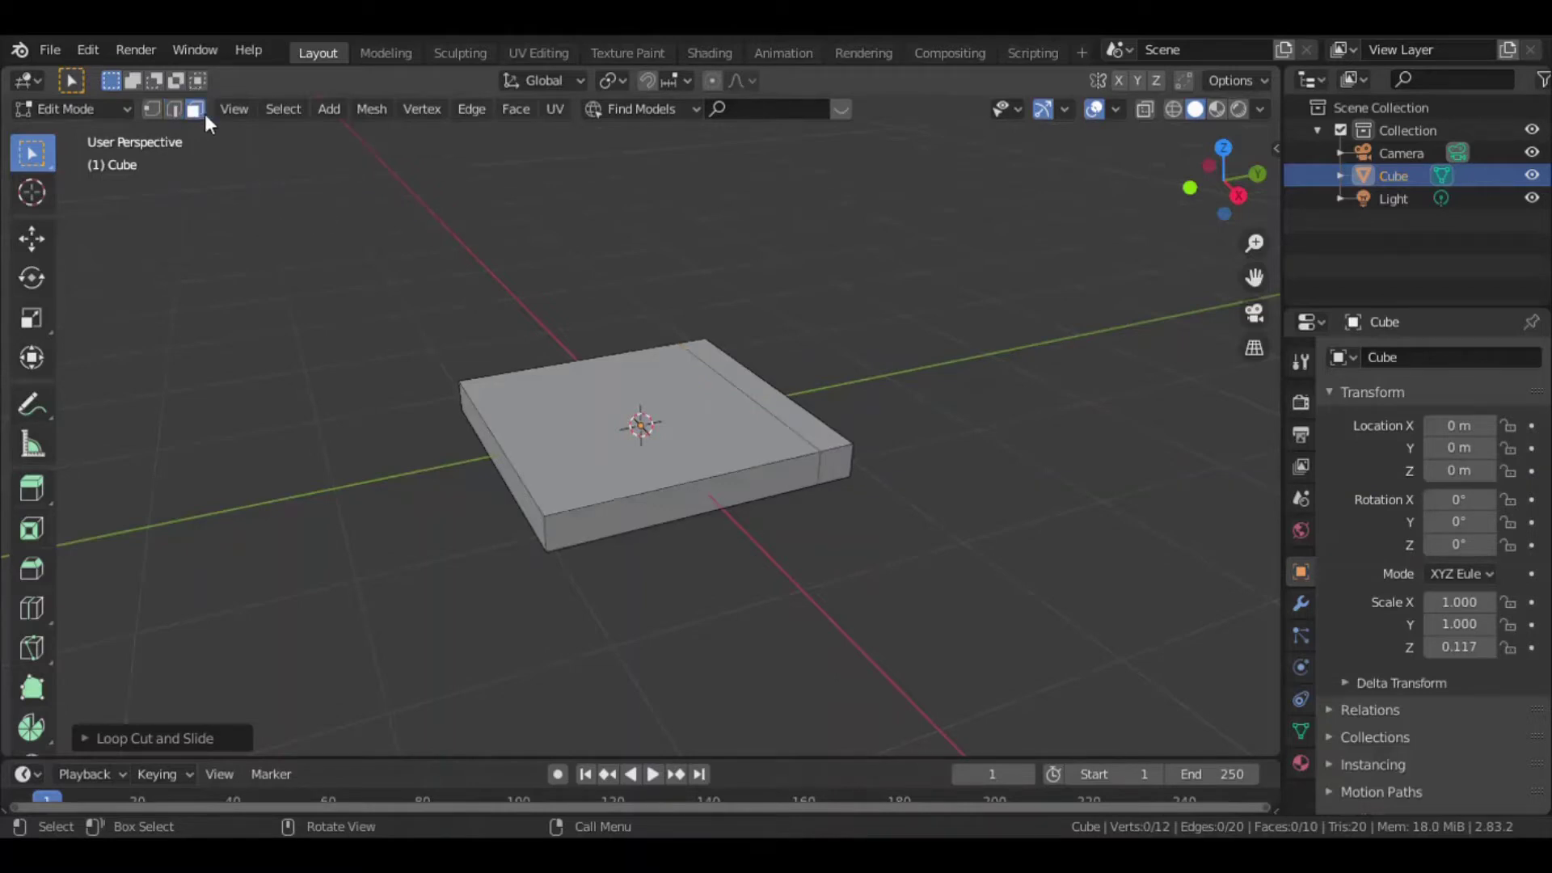
left_click(761, 394)
middle_click_drag(1001, 436, 869, 374)
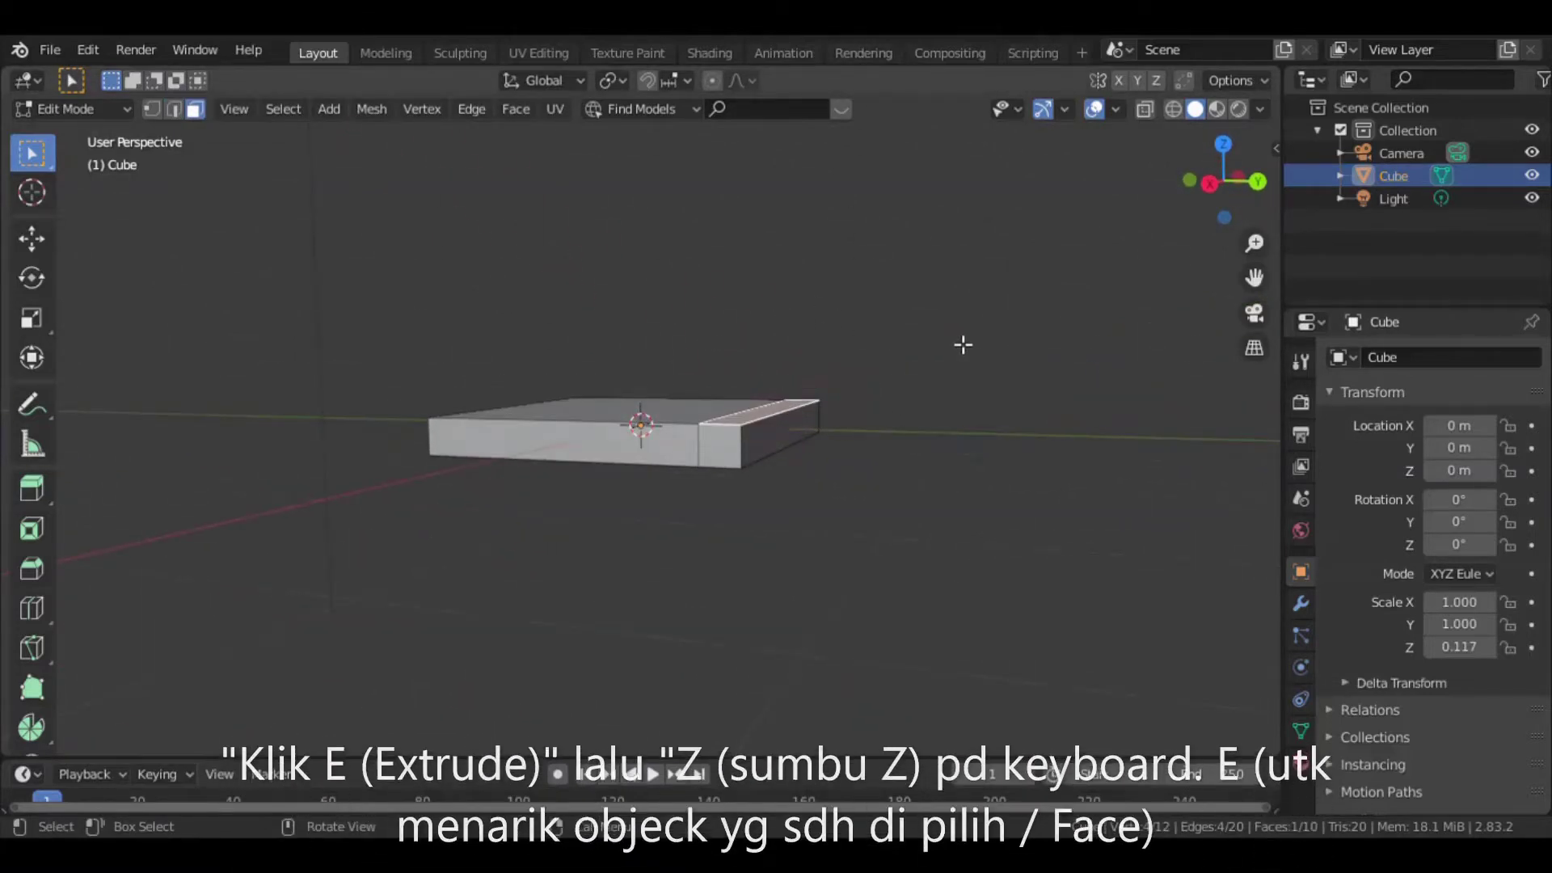
middle_click_drag(865, 398, 892, 398)
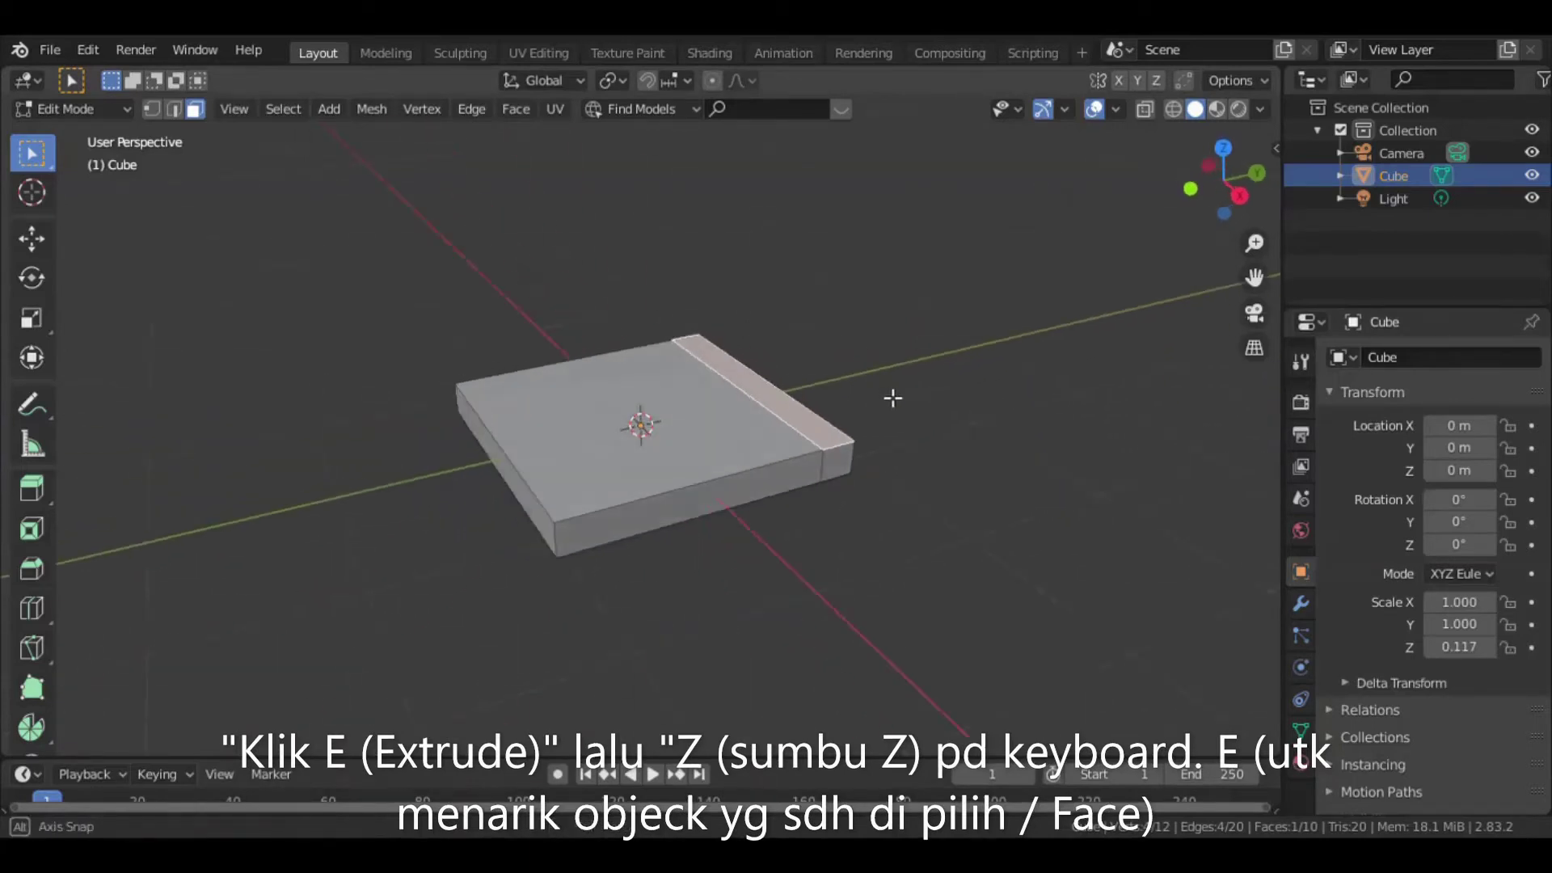
scroll(871, 386, "down", 2)
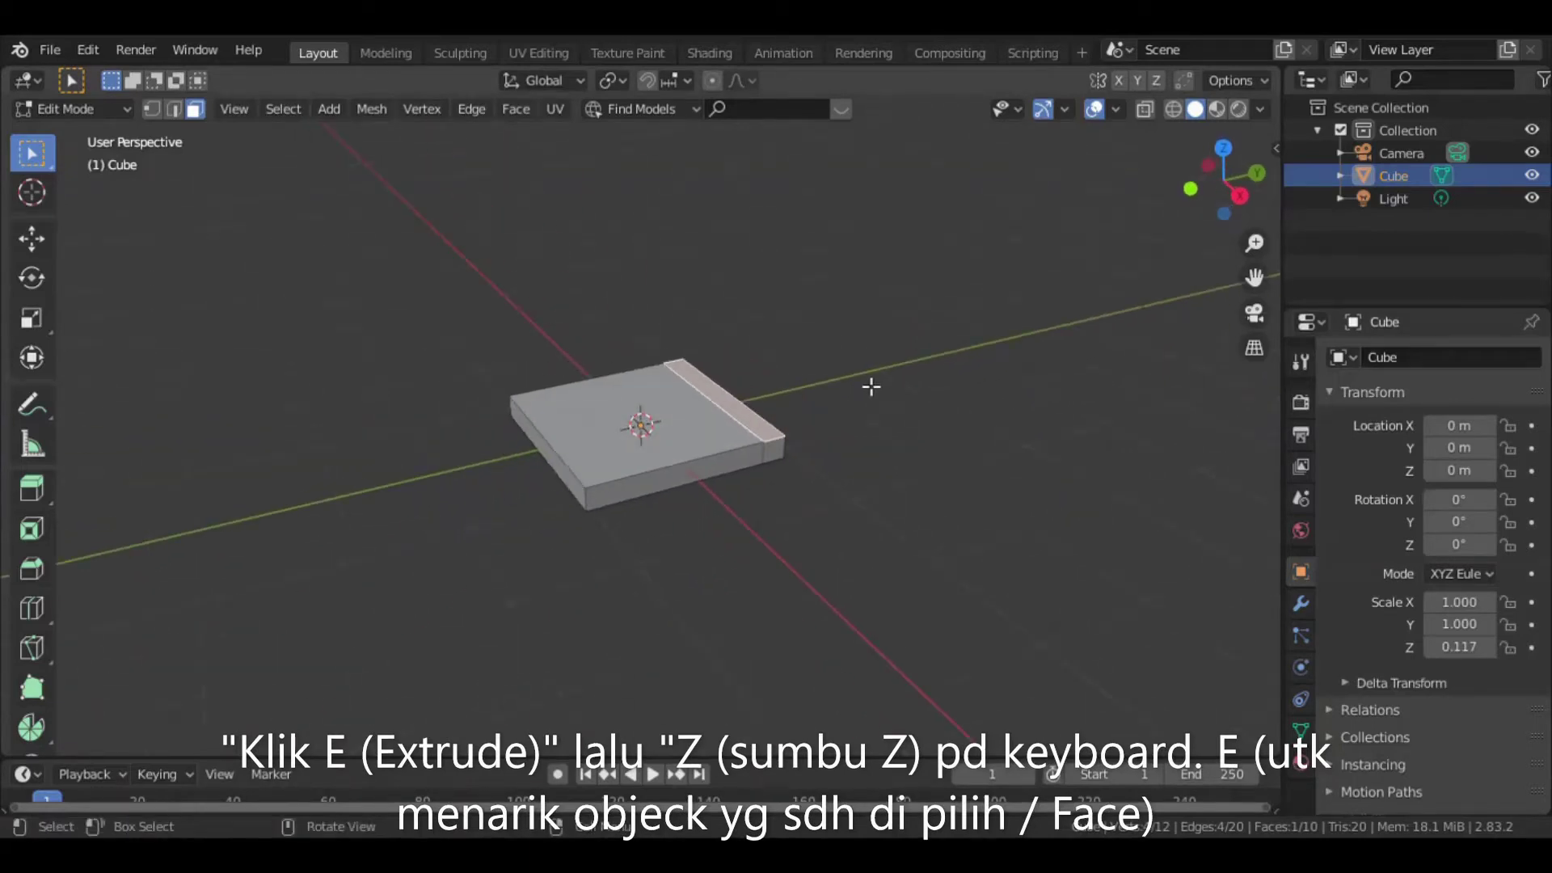
left_click(635, 386)
left_click(716, 387)
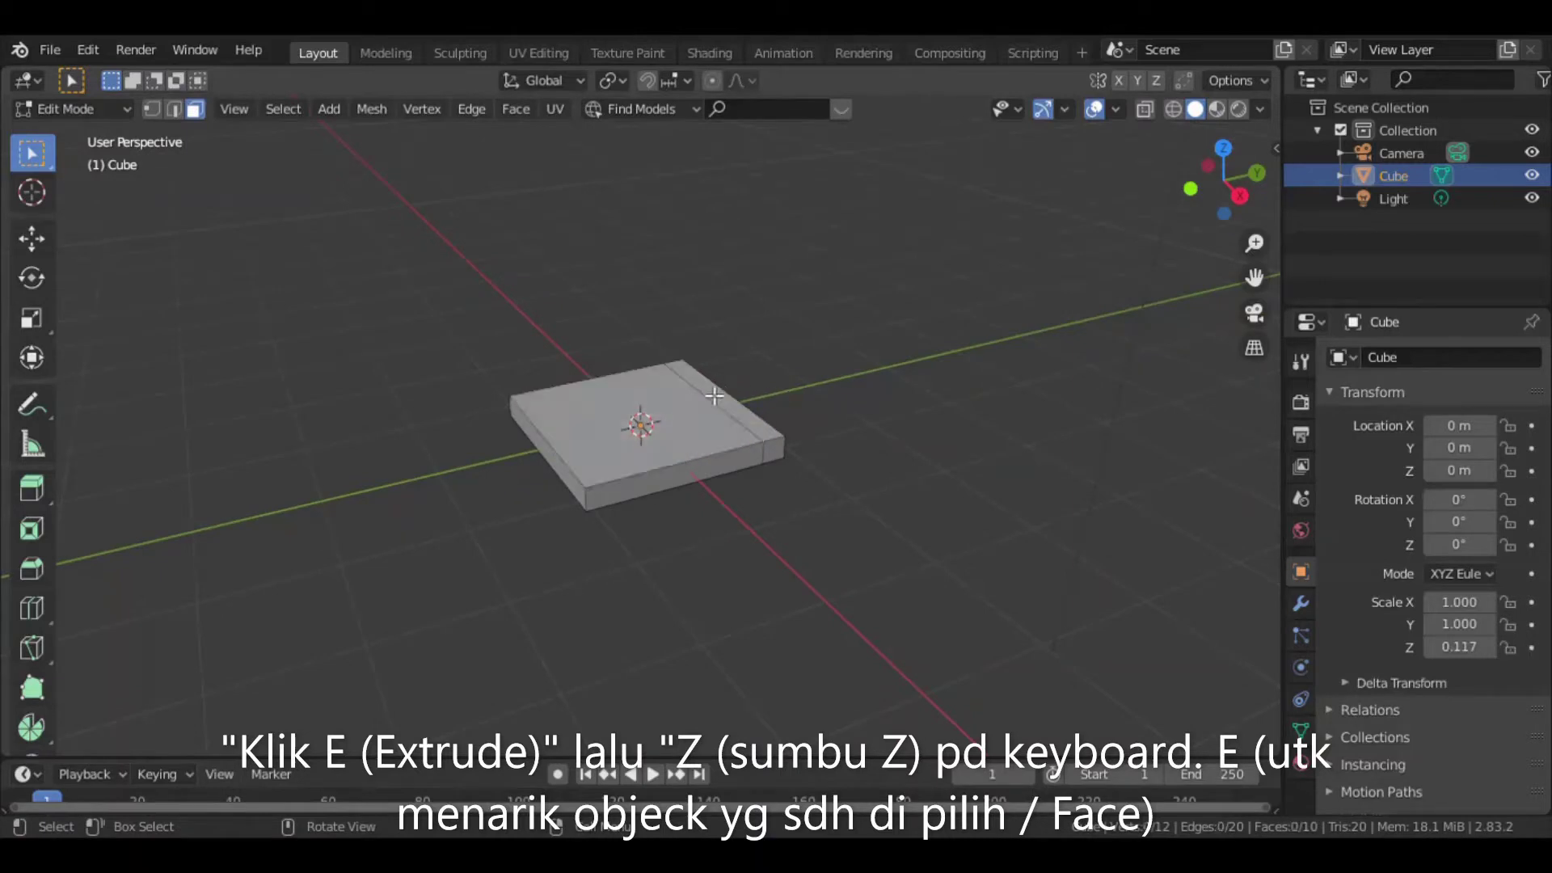
left_click(715, 395)
scroll(889, 410, "up", 2)
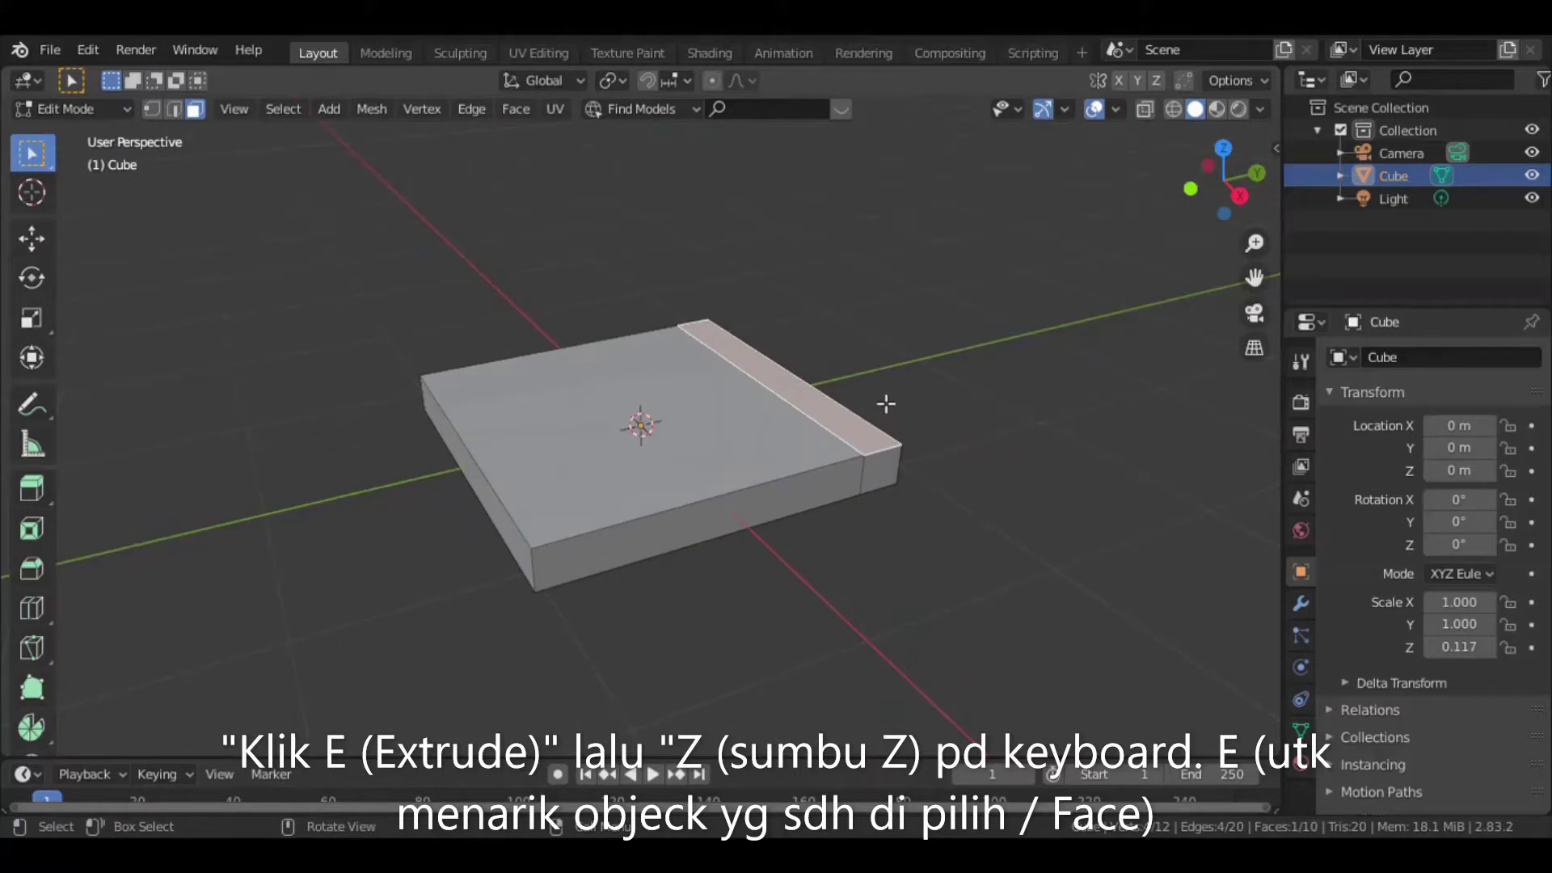
scroll(911, 376, "down", 2)
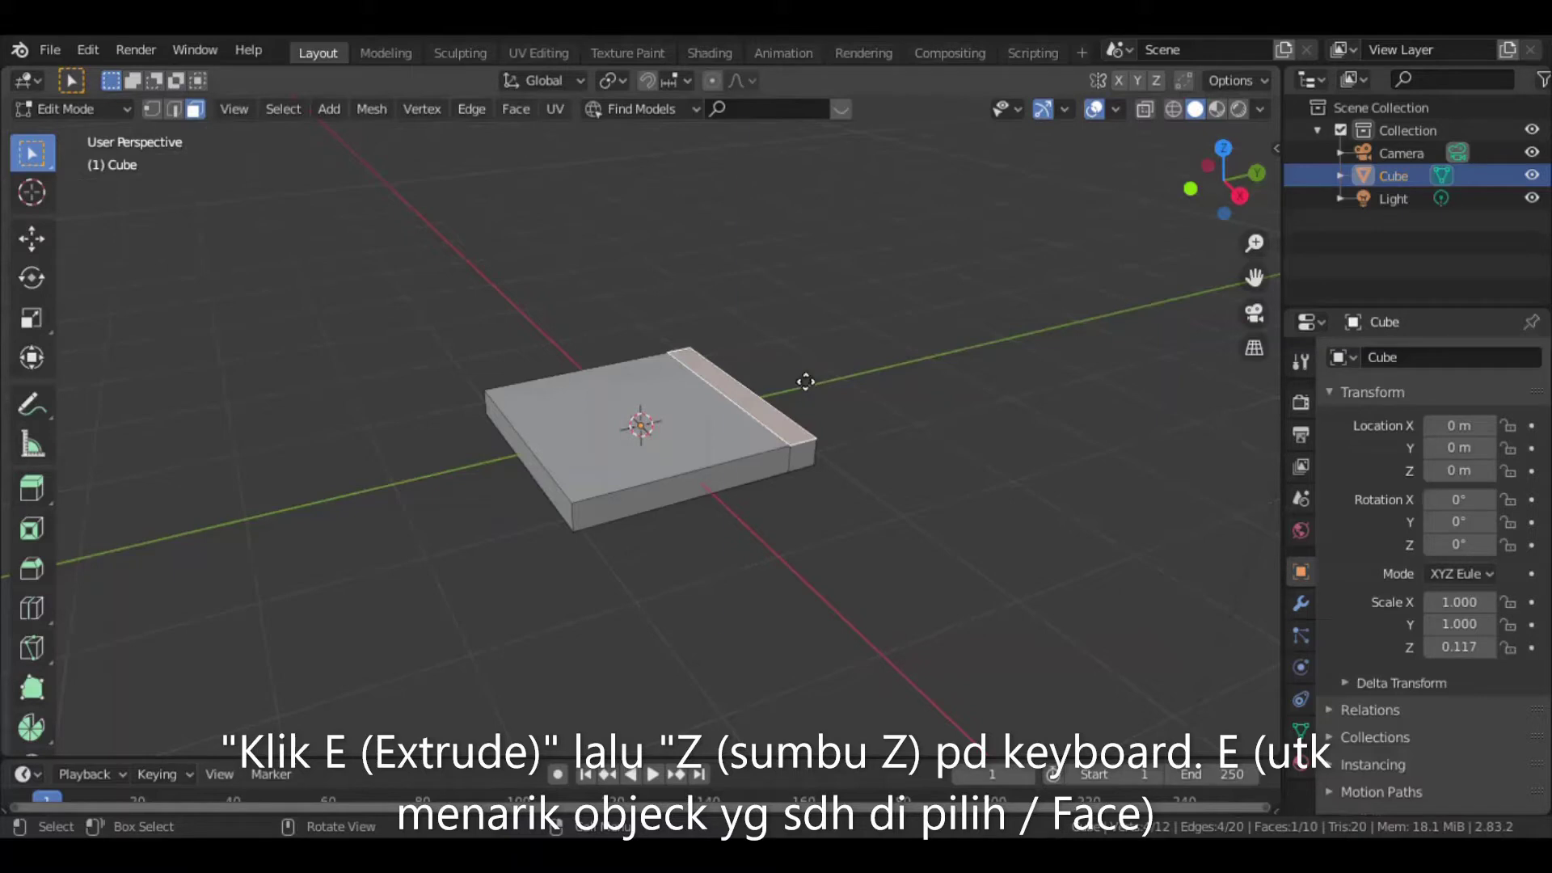
Extrude the strip 1.387 m straight up along Z to form the backrest.
key("e")
key("z")
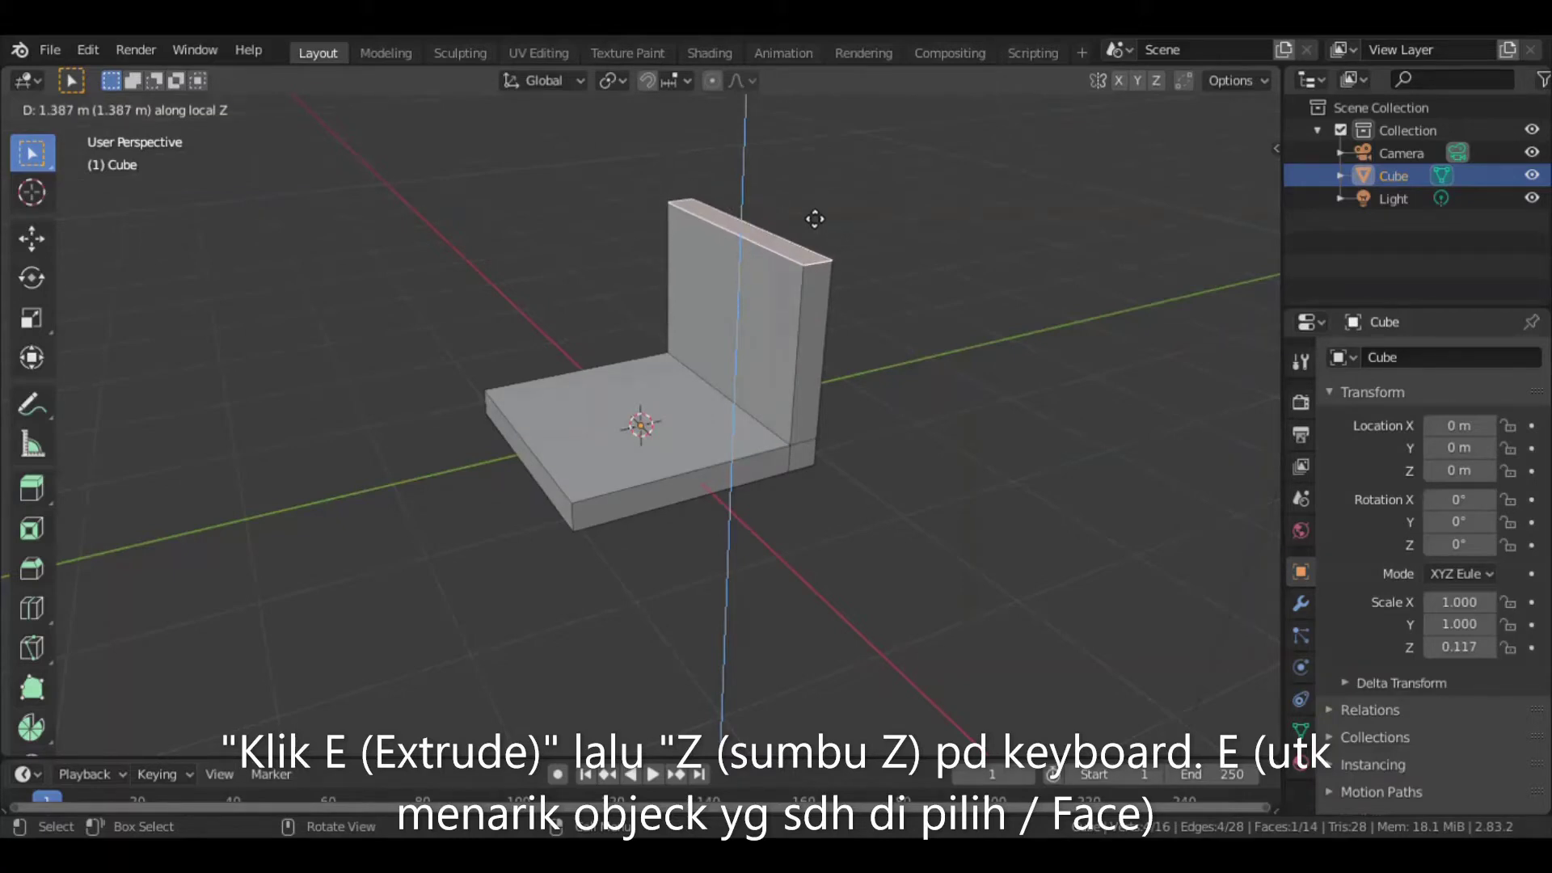
left_click(814, 218)
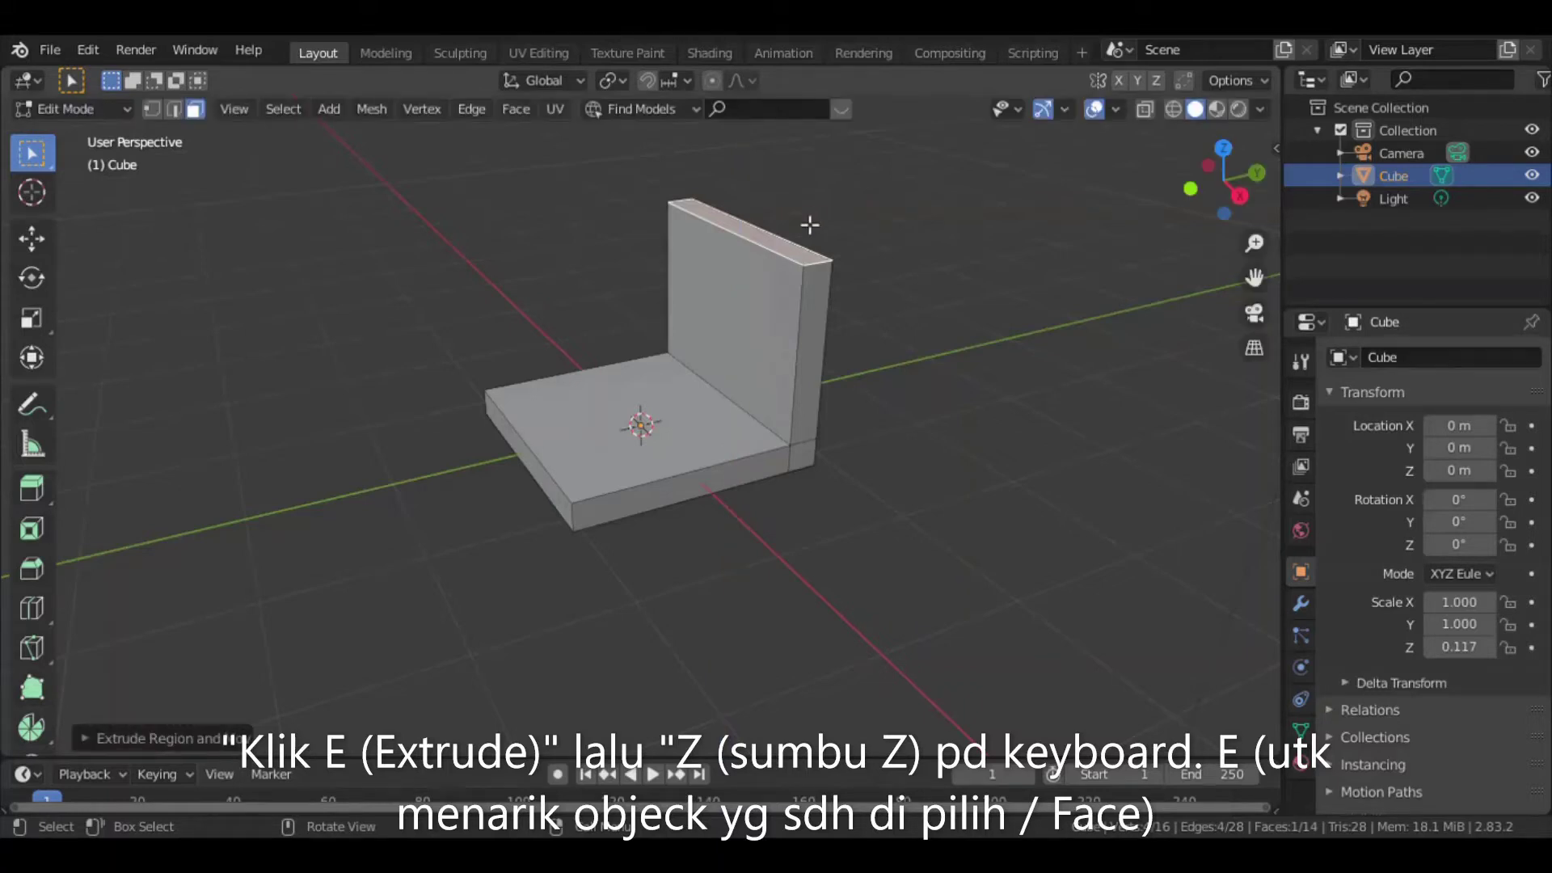
Switch to edge select, pick a seat edge and preview a loop cut across the seat.
mouse_move(930, 532)
middle_mouse_down()
mouse_move(741, 381)
mouse_move(914, 388)
mouse_move(990, 461)
mouse_move(831, 409)
mouse_move(817, 339)
middle_mouse_up()
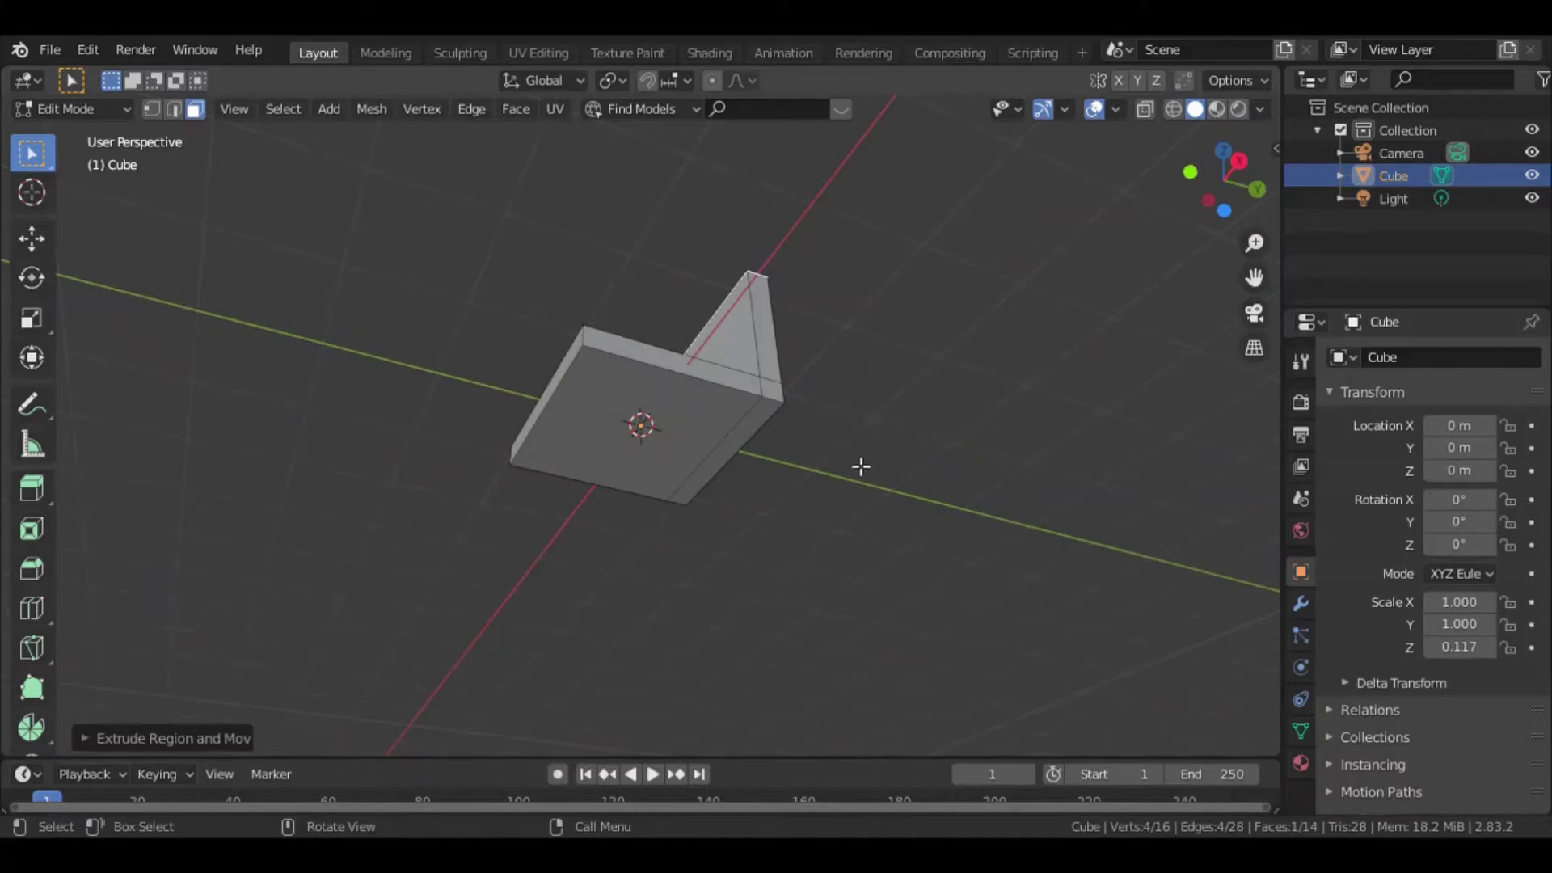
mouse_move(859, 464)
middle_mouse_down()
mouse_move(834, 361)
mouse_move(842, 391)
mouse_move(802, 453)
mouse_move(831, 374)
middle_mouse_up()
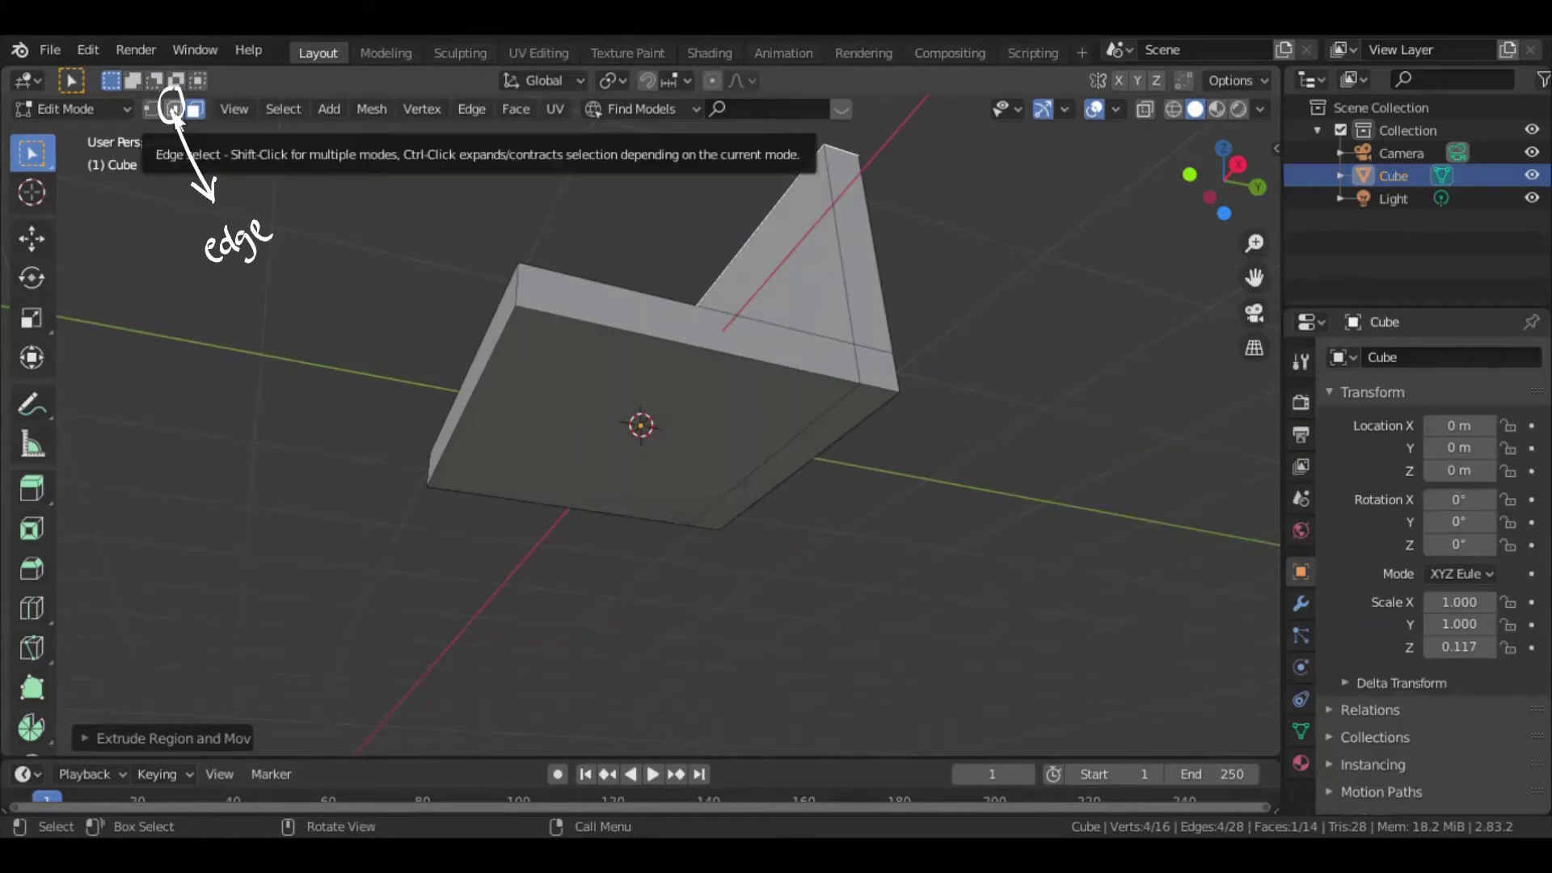
left_click(173, 110)
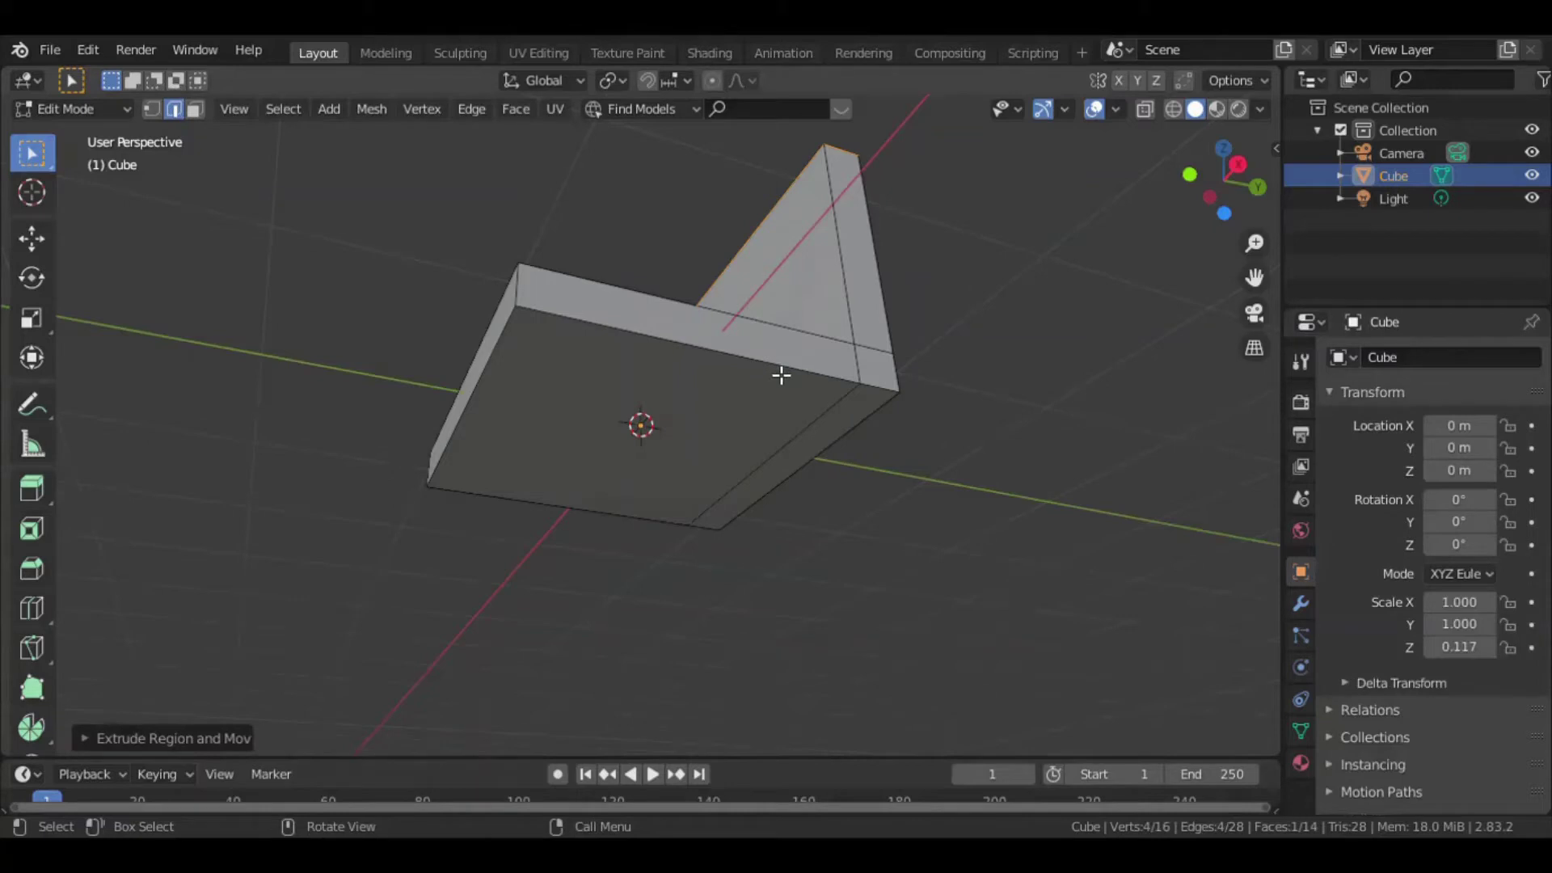
scroll(945, 412, "up", 4)
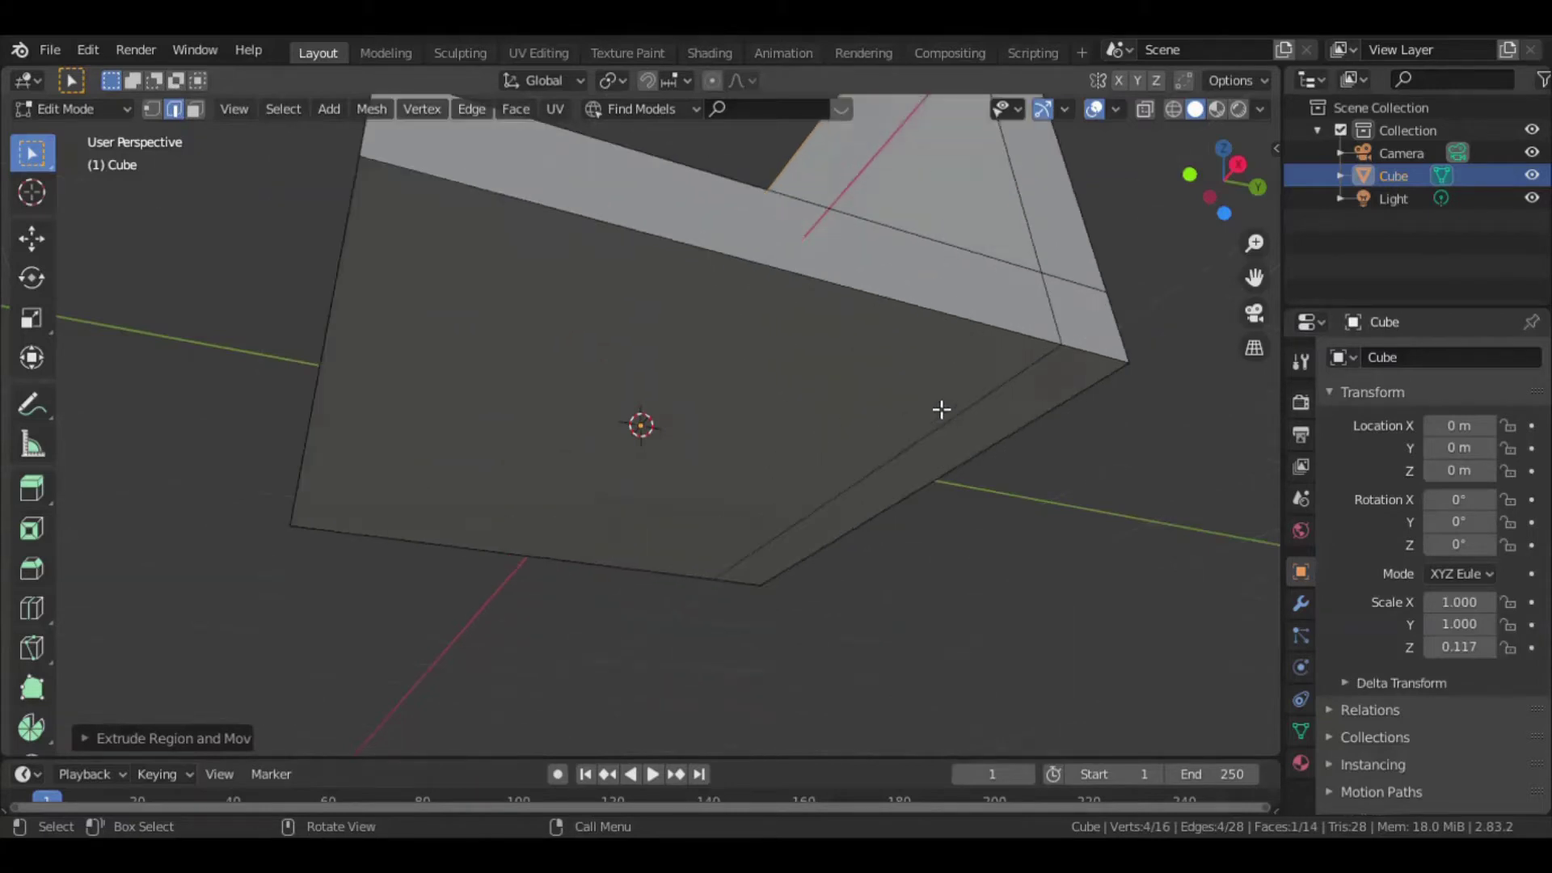
scroll(873, 394, "down", 2)
left_click(760, 318)
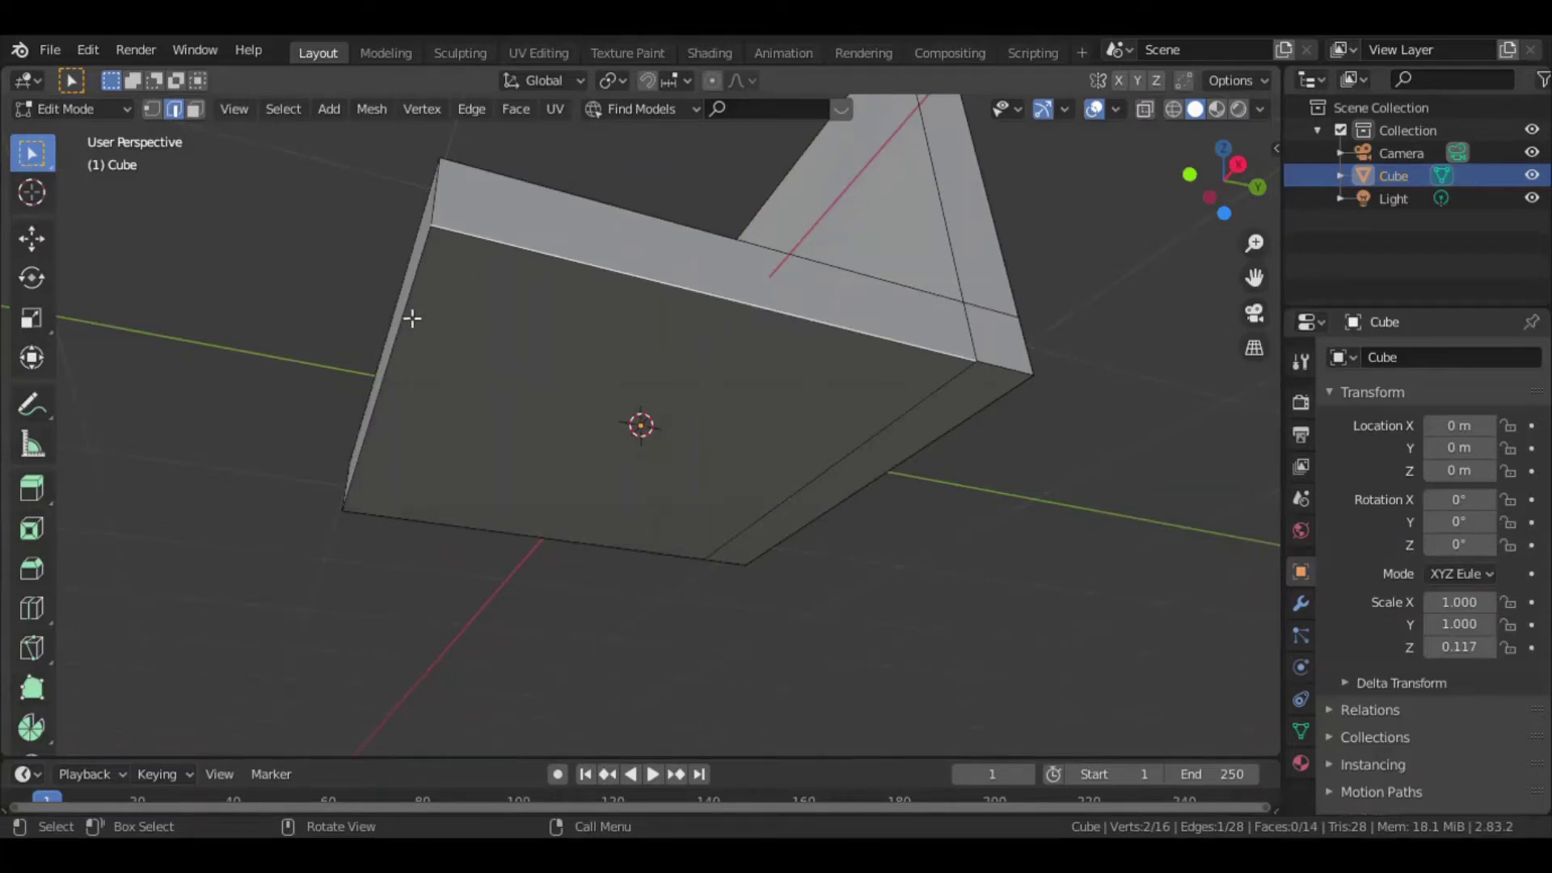
key("ctrl+r")
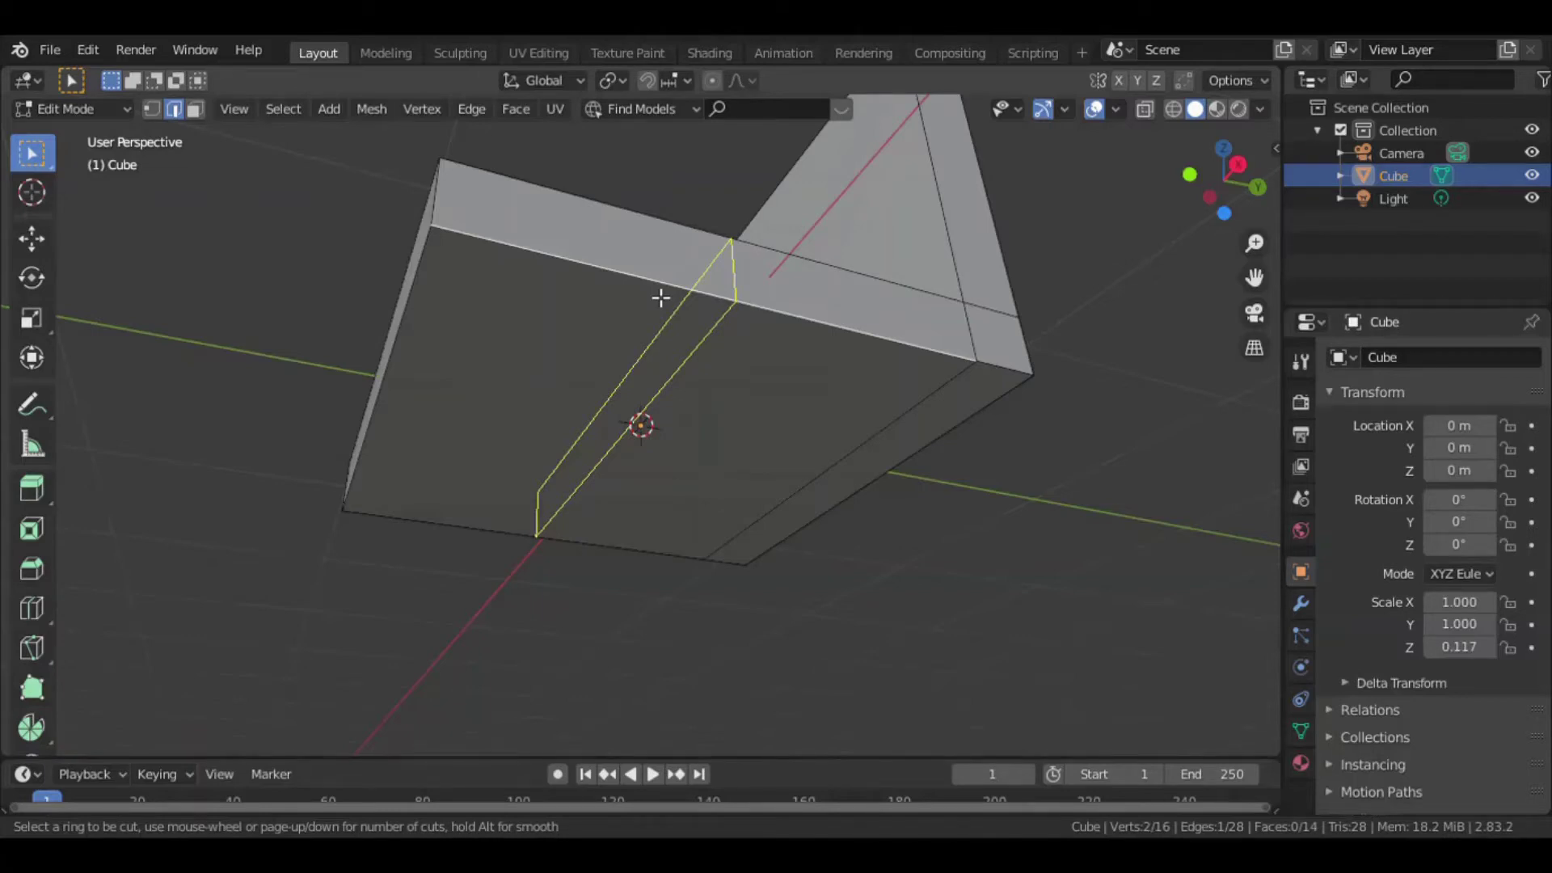
Place a seat loop cut near the side edge, orbit to check it, then undo it.
left_click(660, 297)
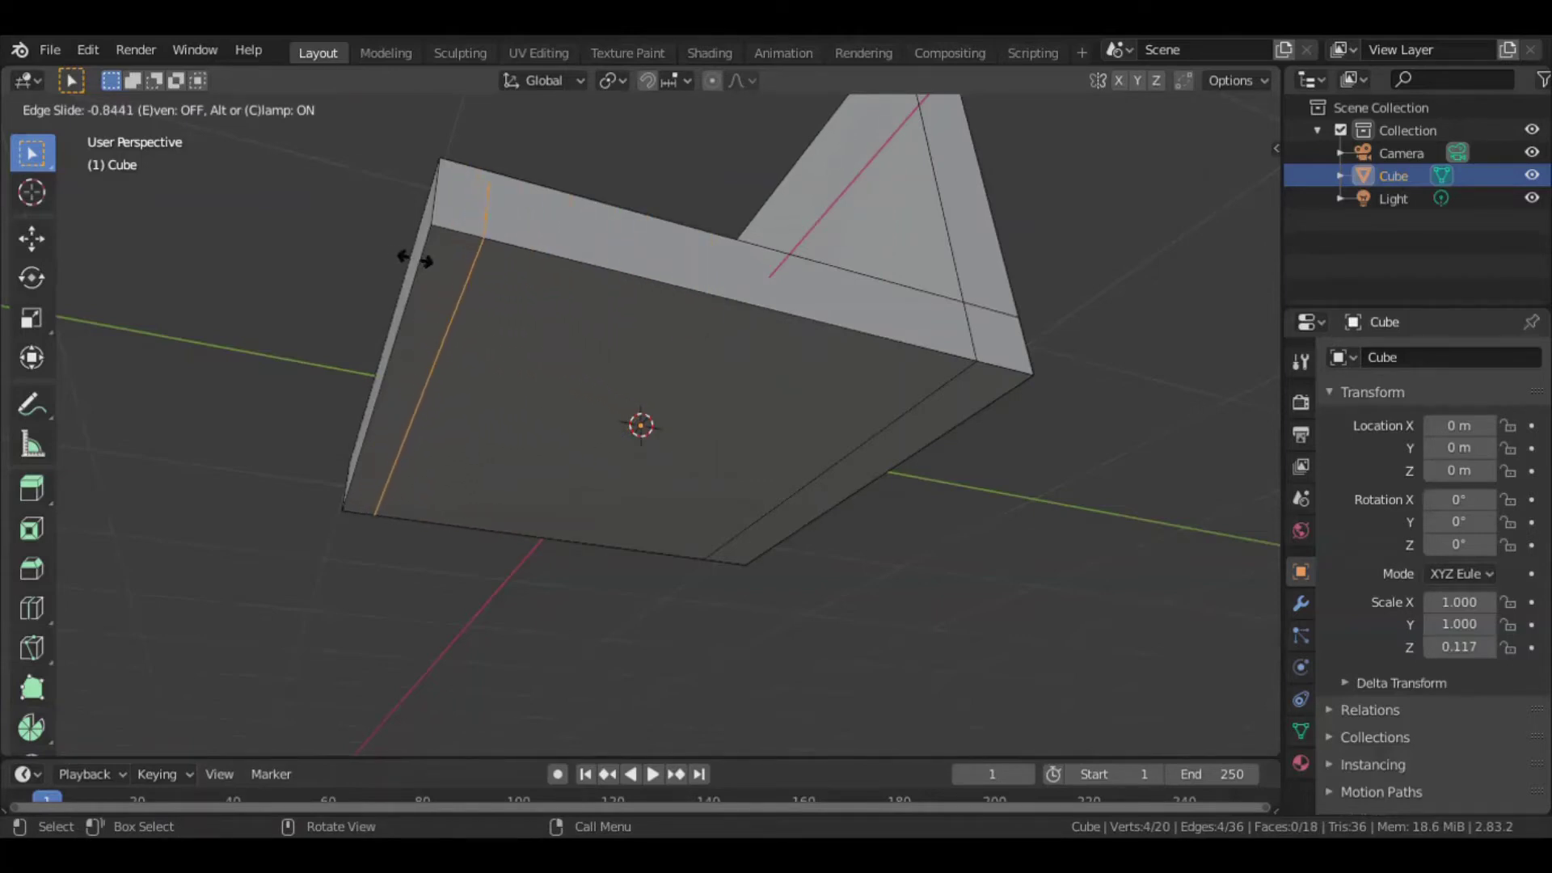
left_click(415, 260)
mouse_move(711, 380)
middle_mouse_down()
mouse_move(645, 260)
mouse_move(647, 354)
middle_mouse_up()
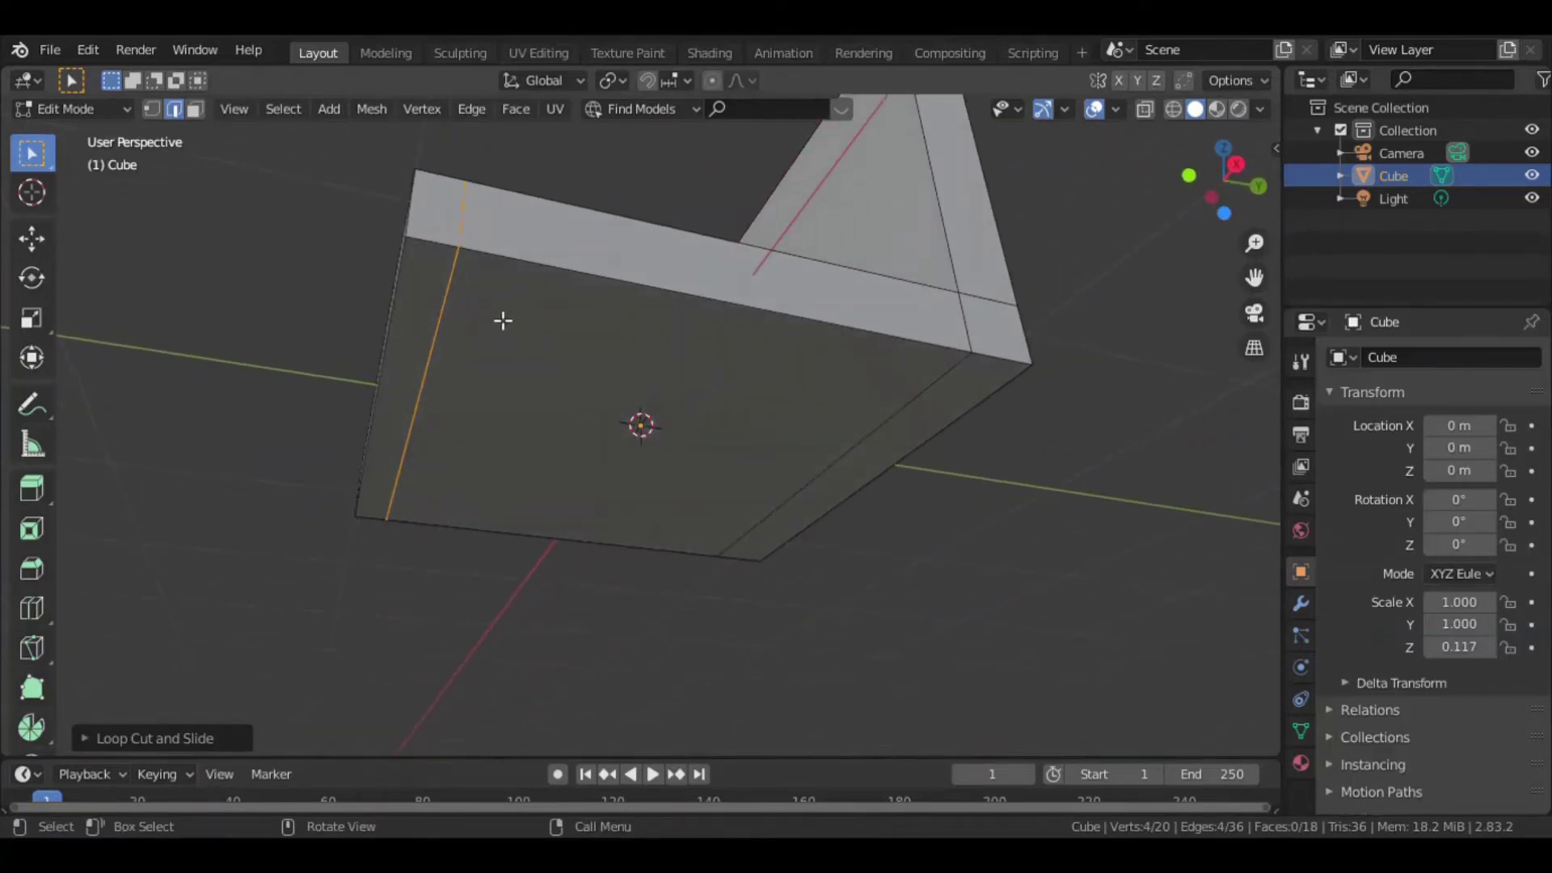
mouse_move(502, 318)
middle_mouse_down()
mouse_move(633, 367)
mouse_move(537, 368)
middle_mouse_up()
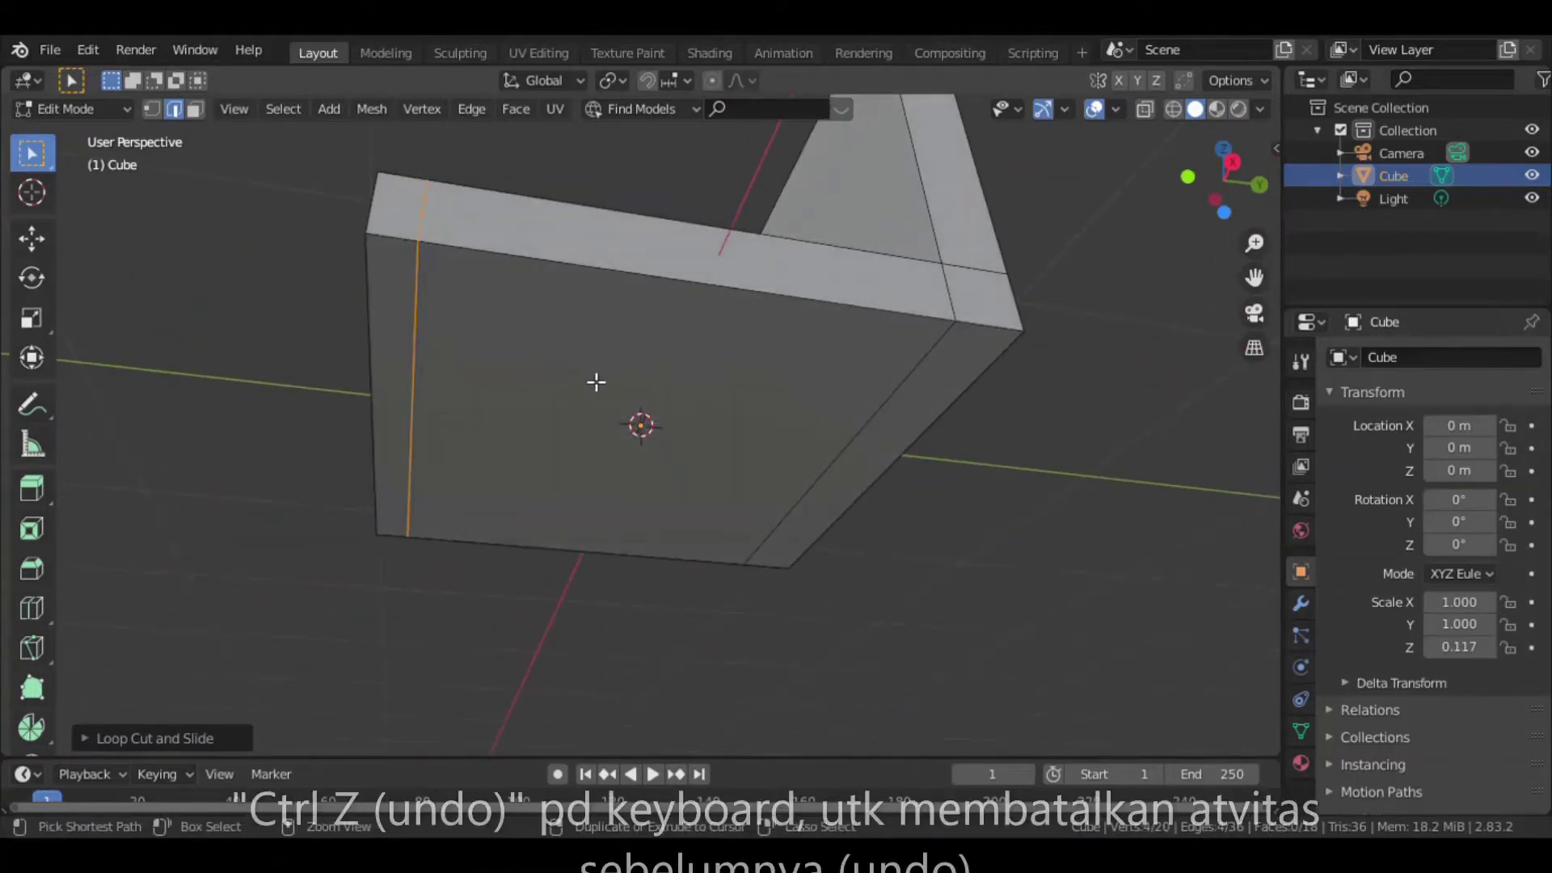
key("ctrl+z")
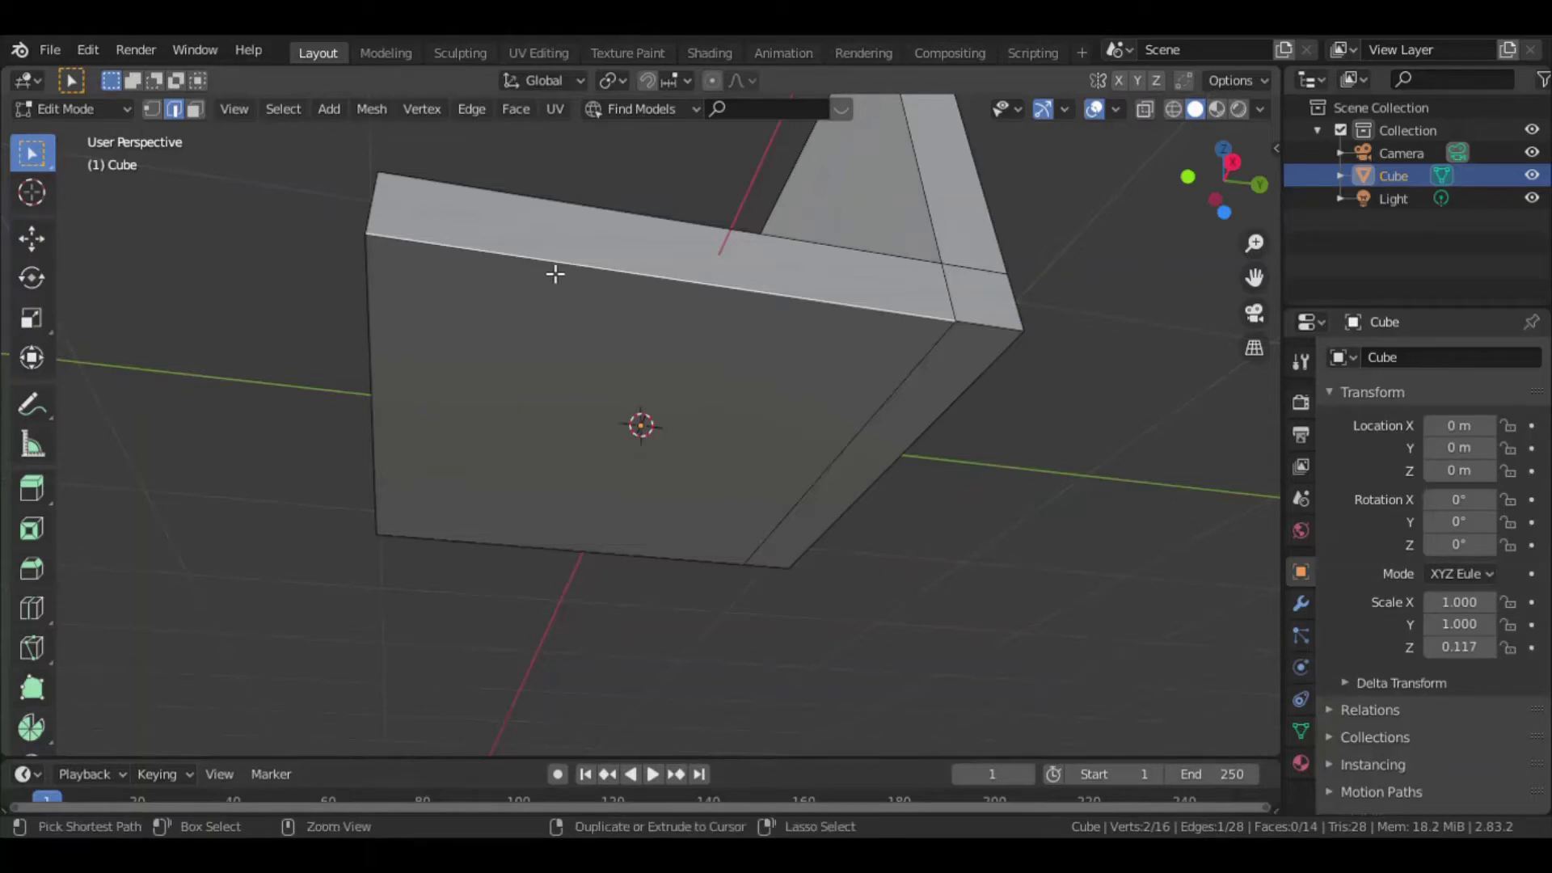
Recut the seat loop close to the left side edge, then select the right vertical edge.
key("ctrl+r")
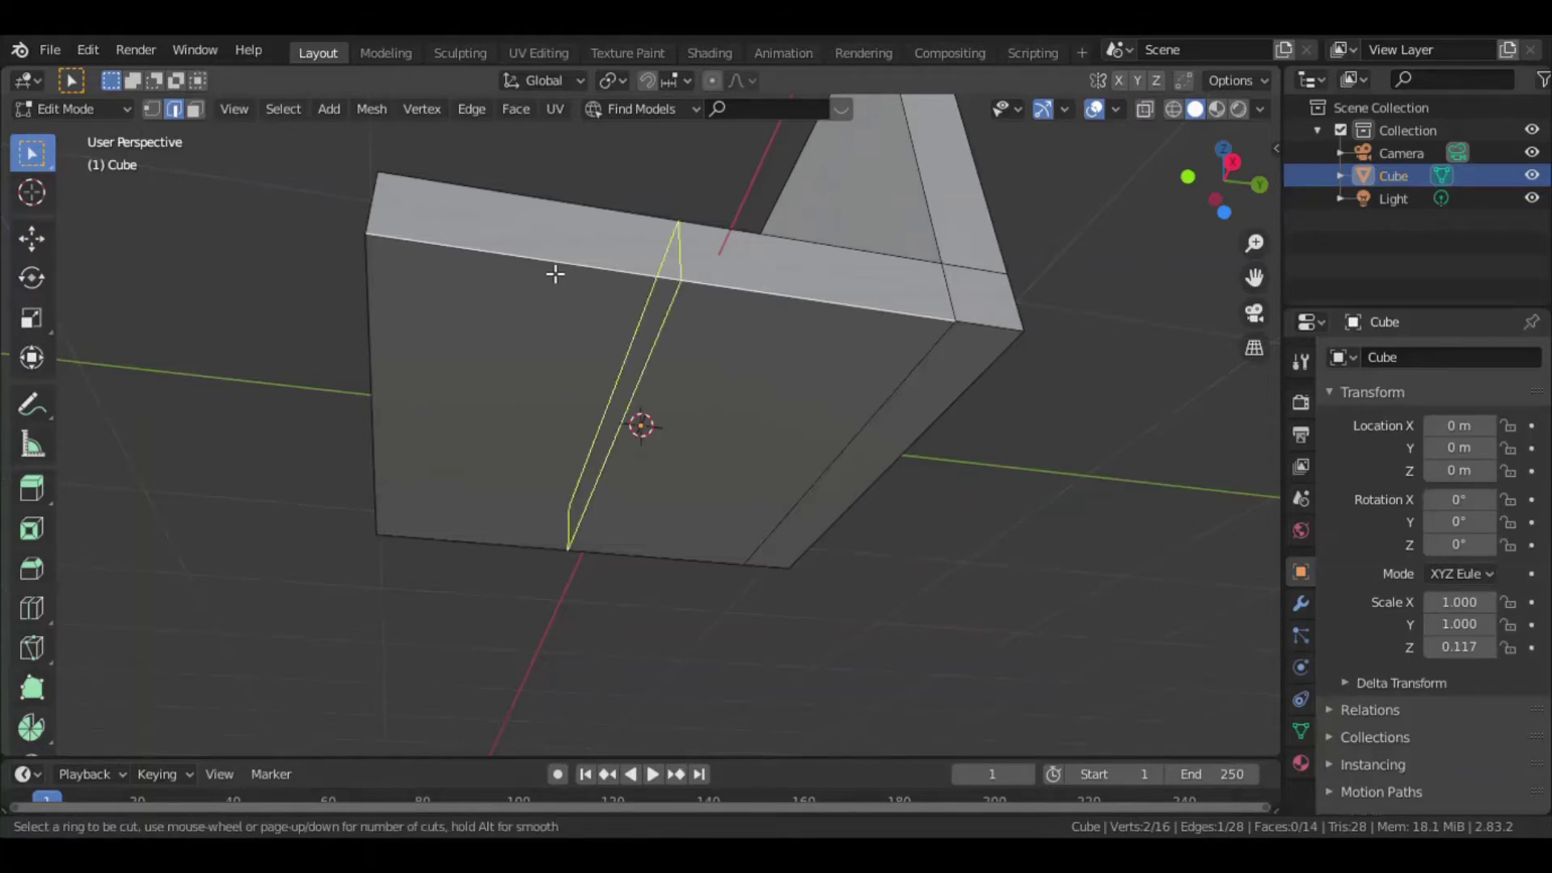
left_click(554, 274)
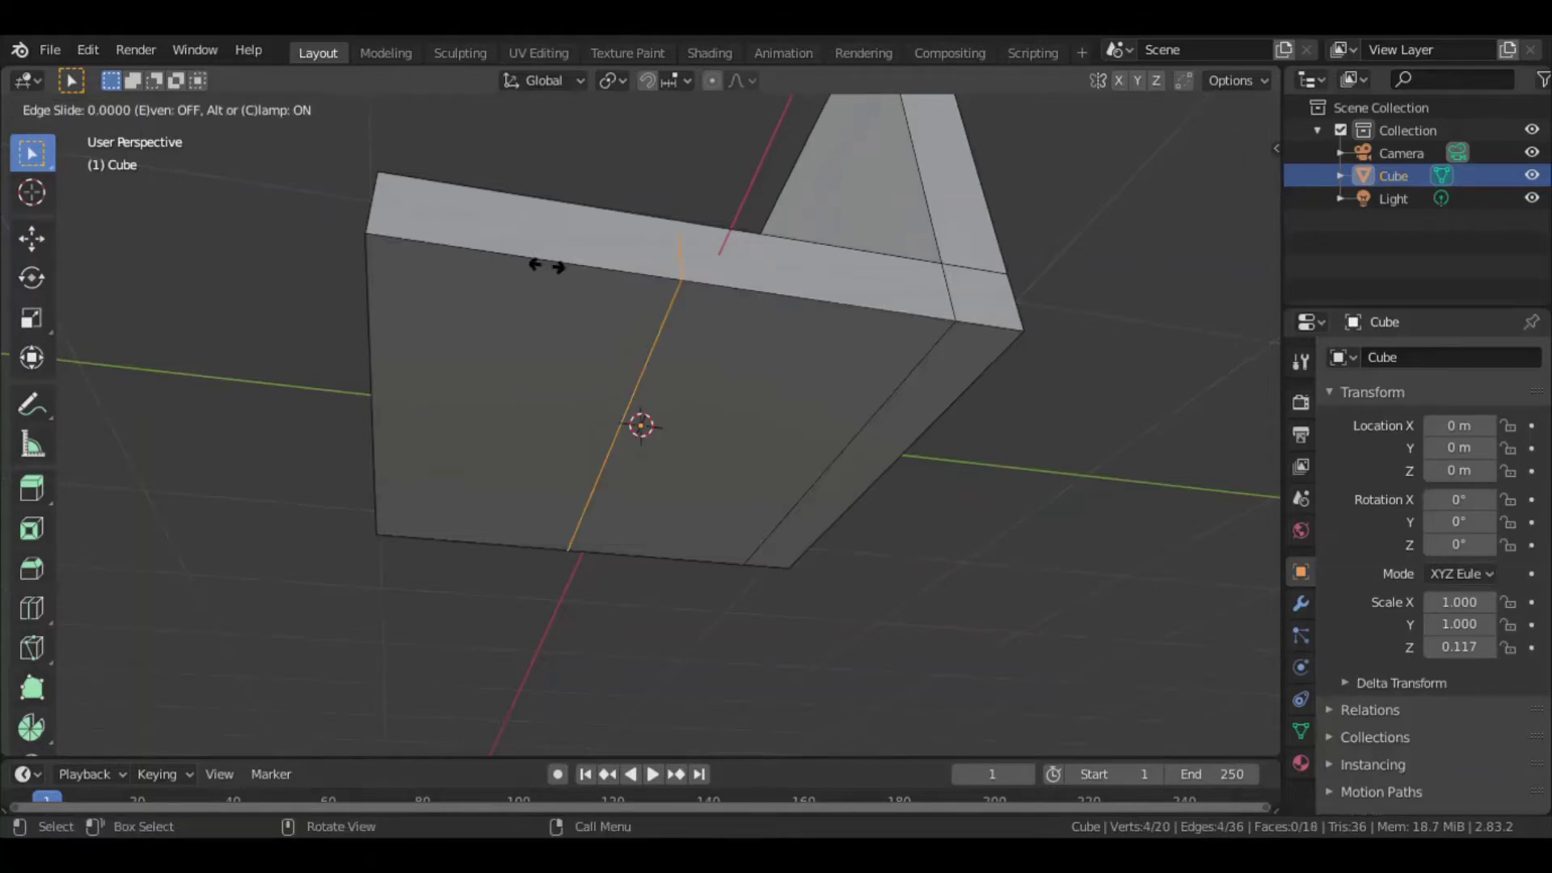
left_click(296, 236)
middle_click_drag(537, 329, 865, 374)
mouse_move(984, 374)
middle_mouse_down()
mouse_move(1094, 391)
mouse_move(1065, 358)
middle_mouse_up()
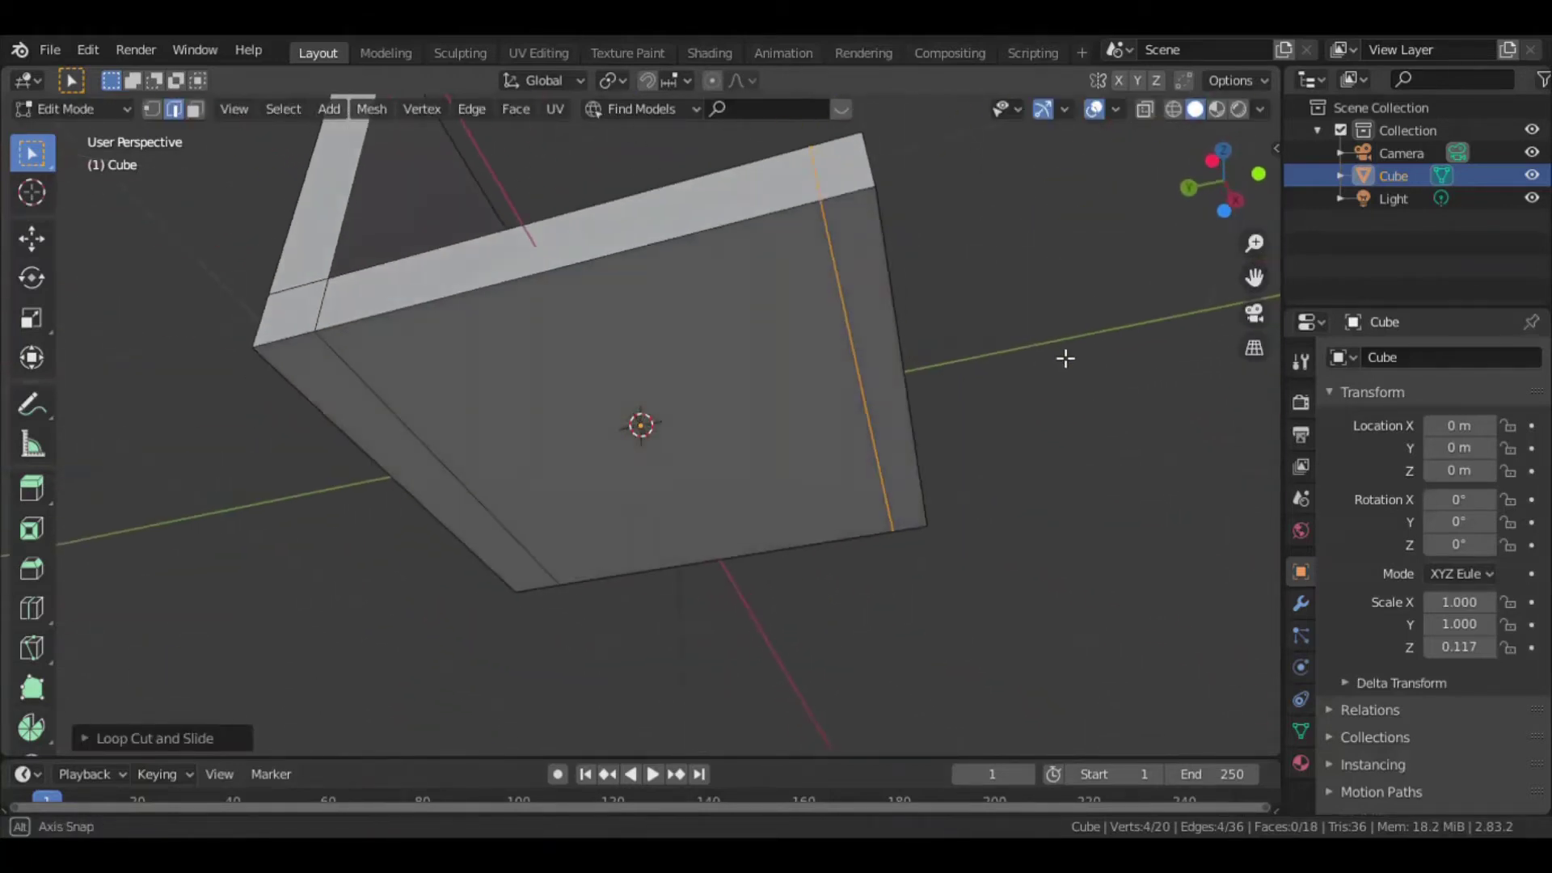
left_click(1023, 397)
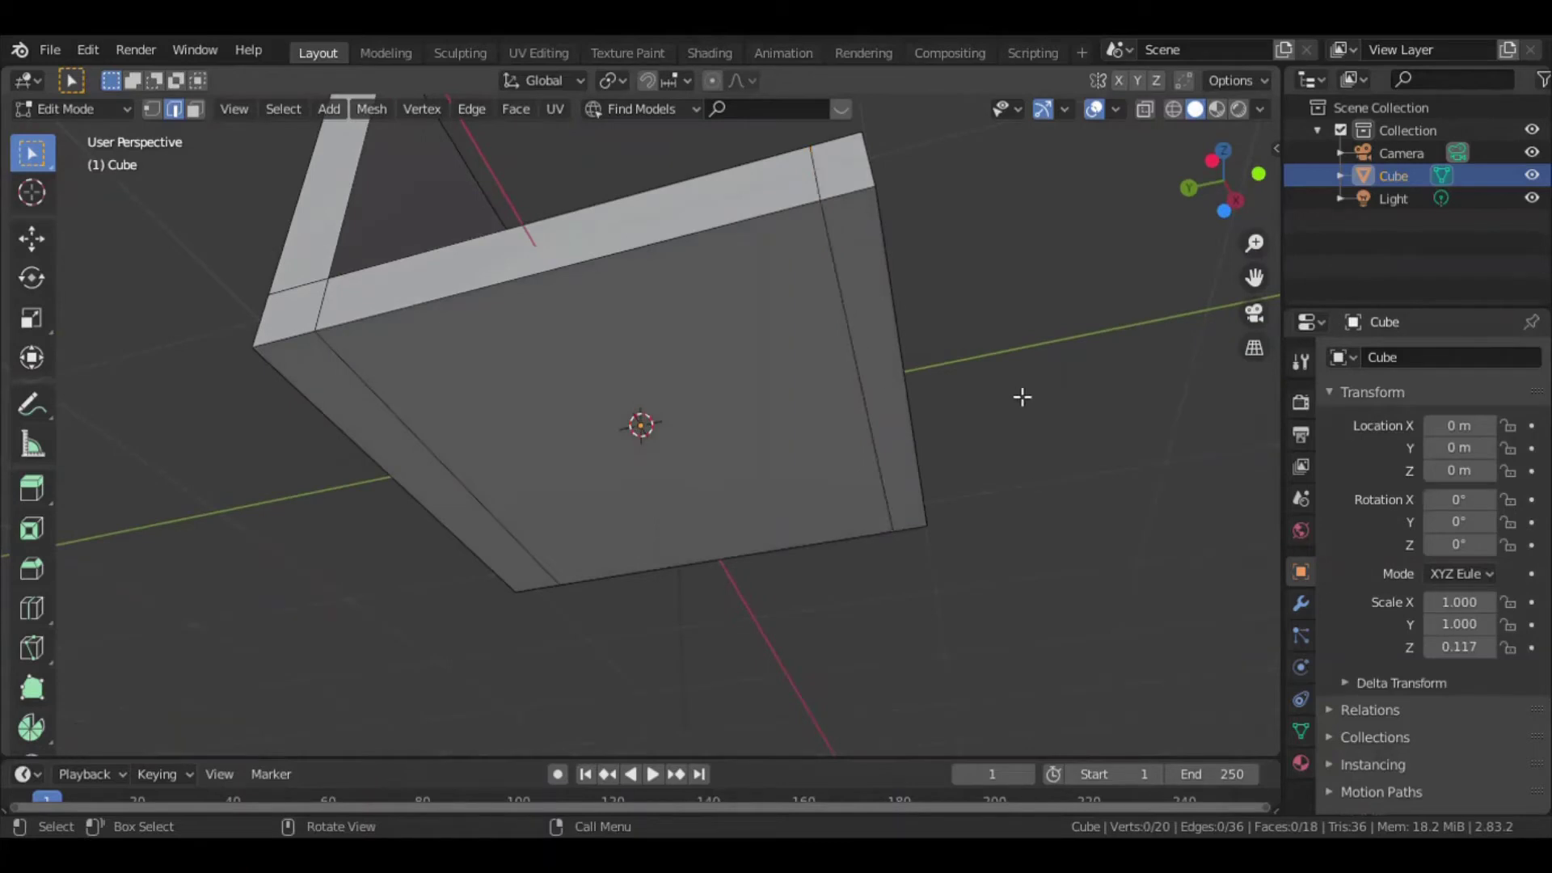
left_click(875, 291)
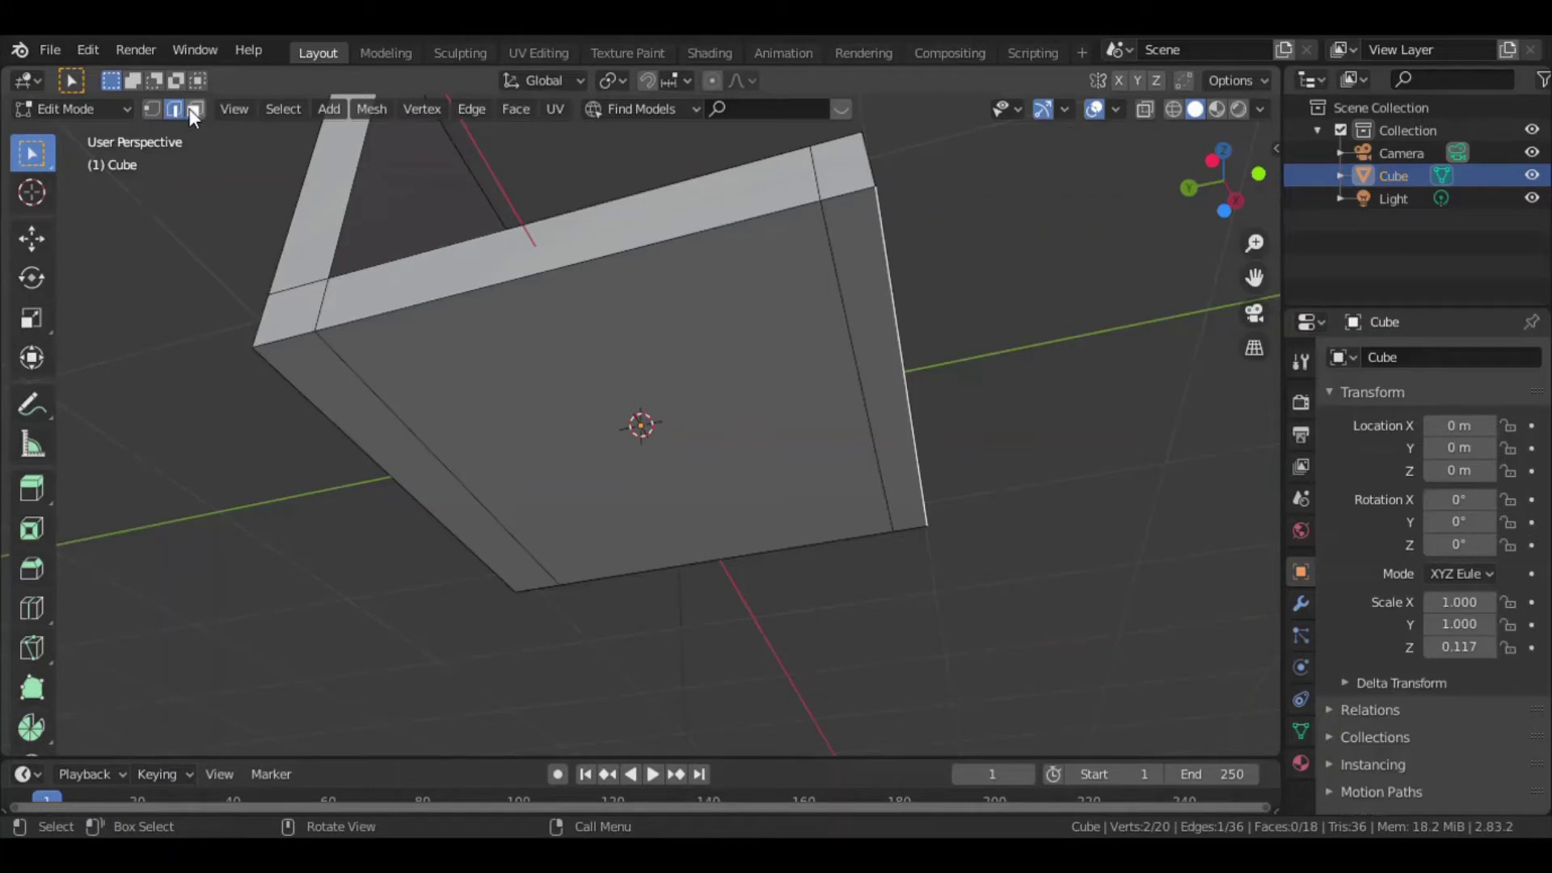
left_click(191, 108)
left_click(343, 417)
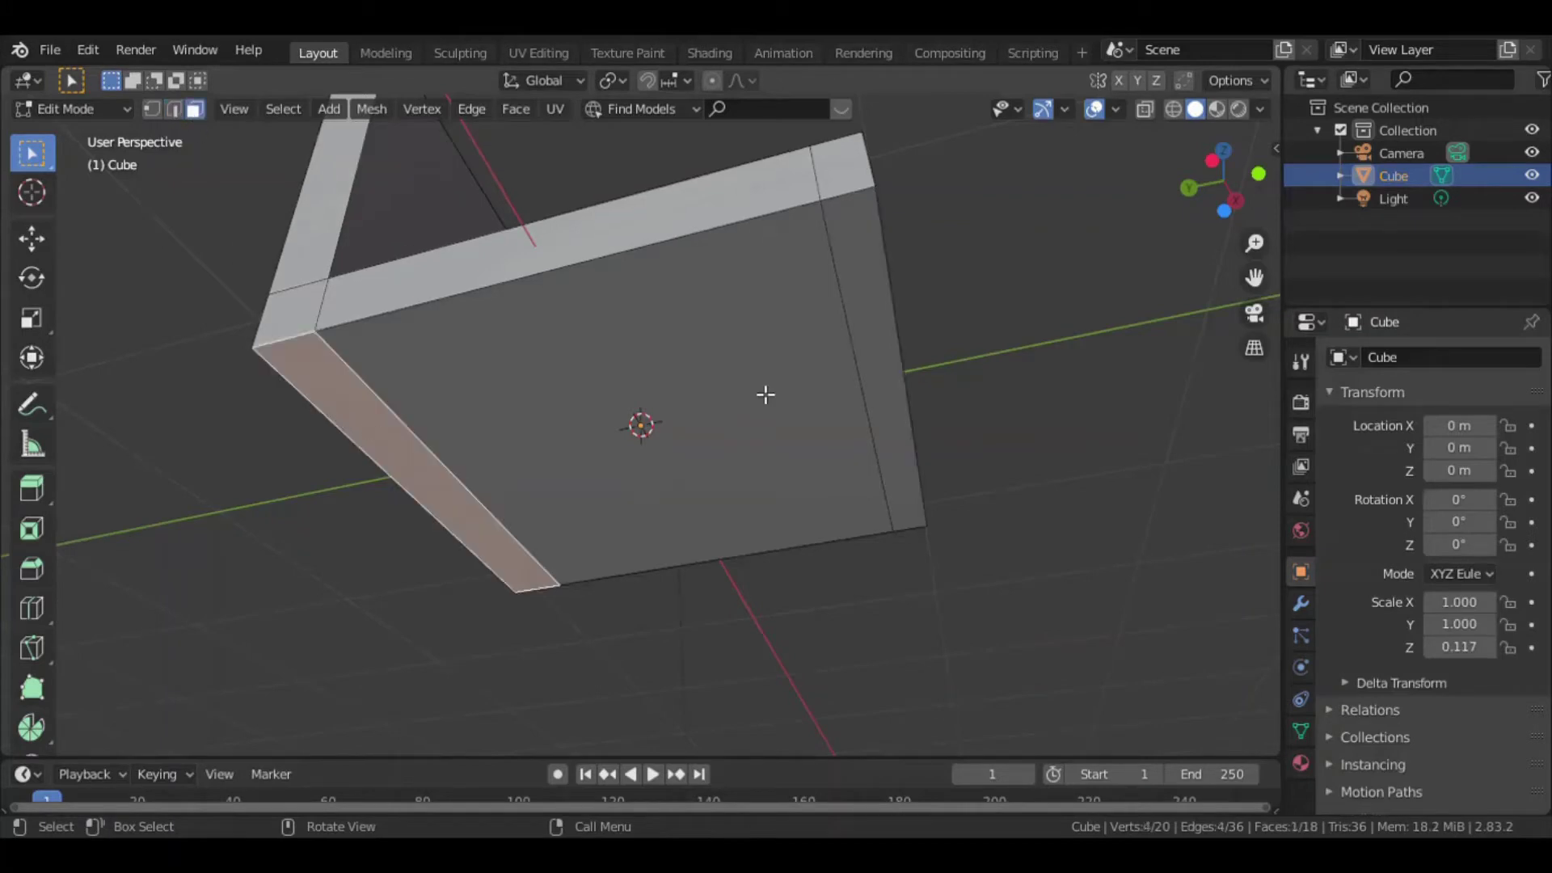
left_click(876, 308)
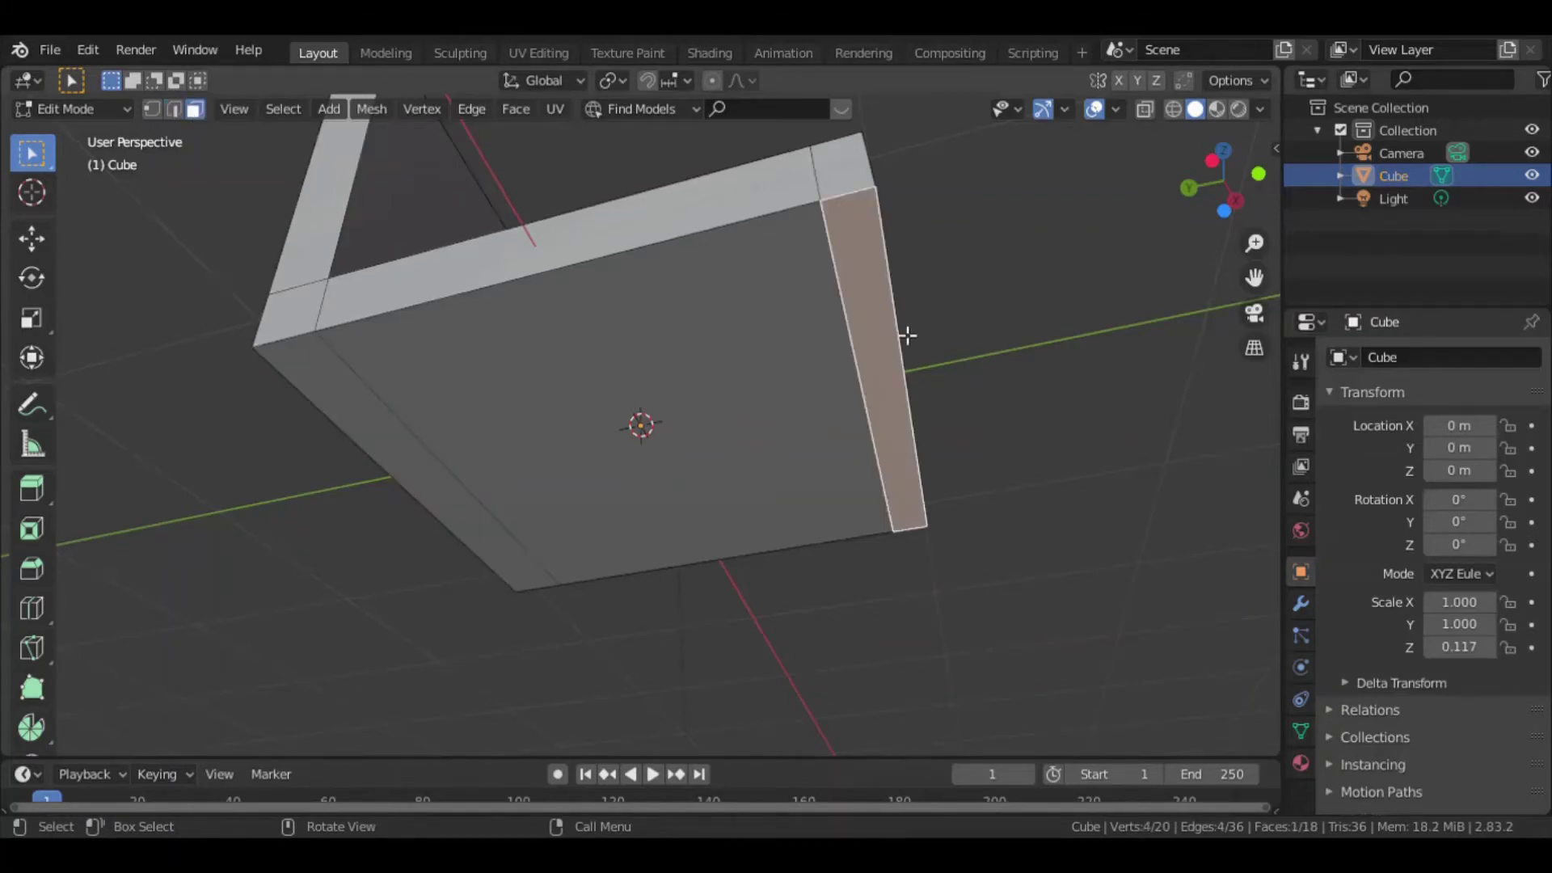
mouse_move(907, 337)
middle_mouse_down()
mouse_move(441, 398)
mouse_move(578, 405)
mouse_move(620, 371)
mouse_move(838, 402)
middle_mouse_up()
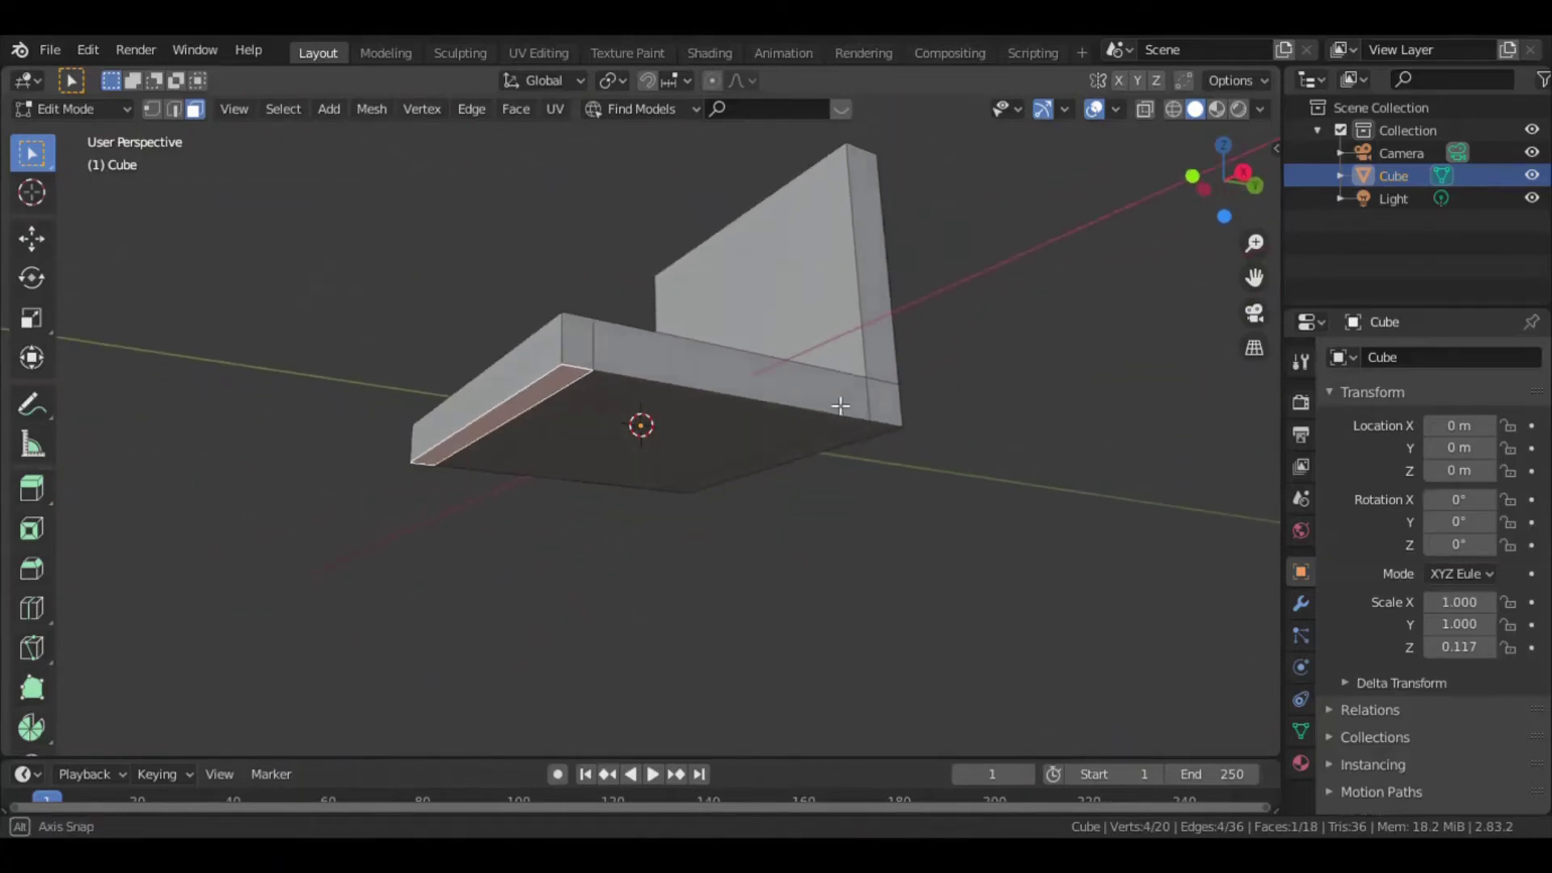
left_click(856, 447, "shift")
key("e")
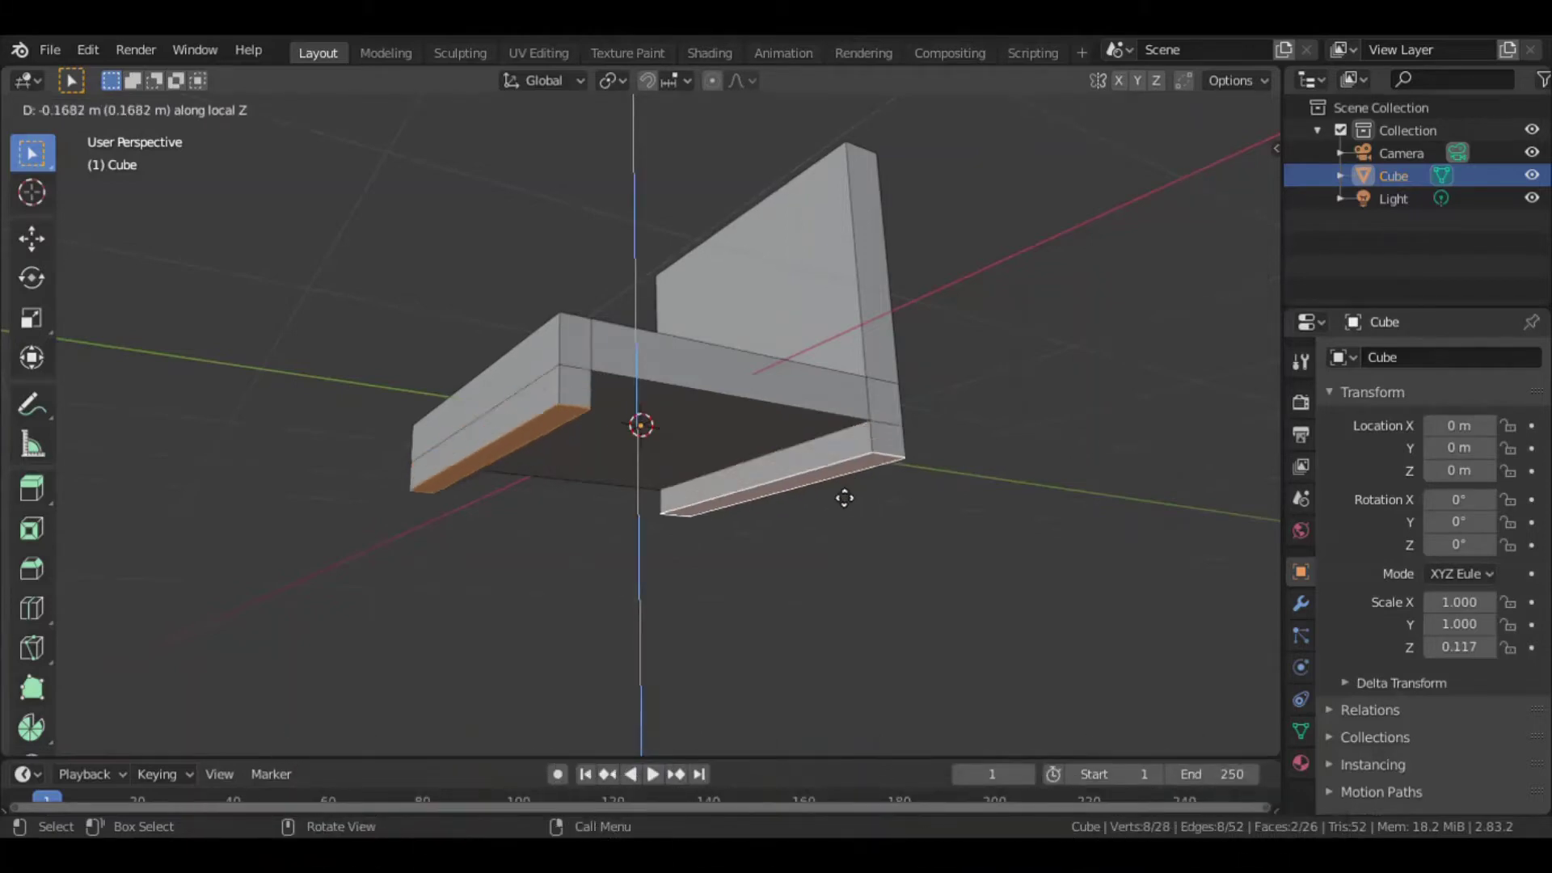
left_click(842, 568)
middle_click_drag(841, 564, 966, 493)
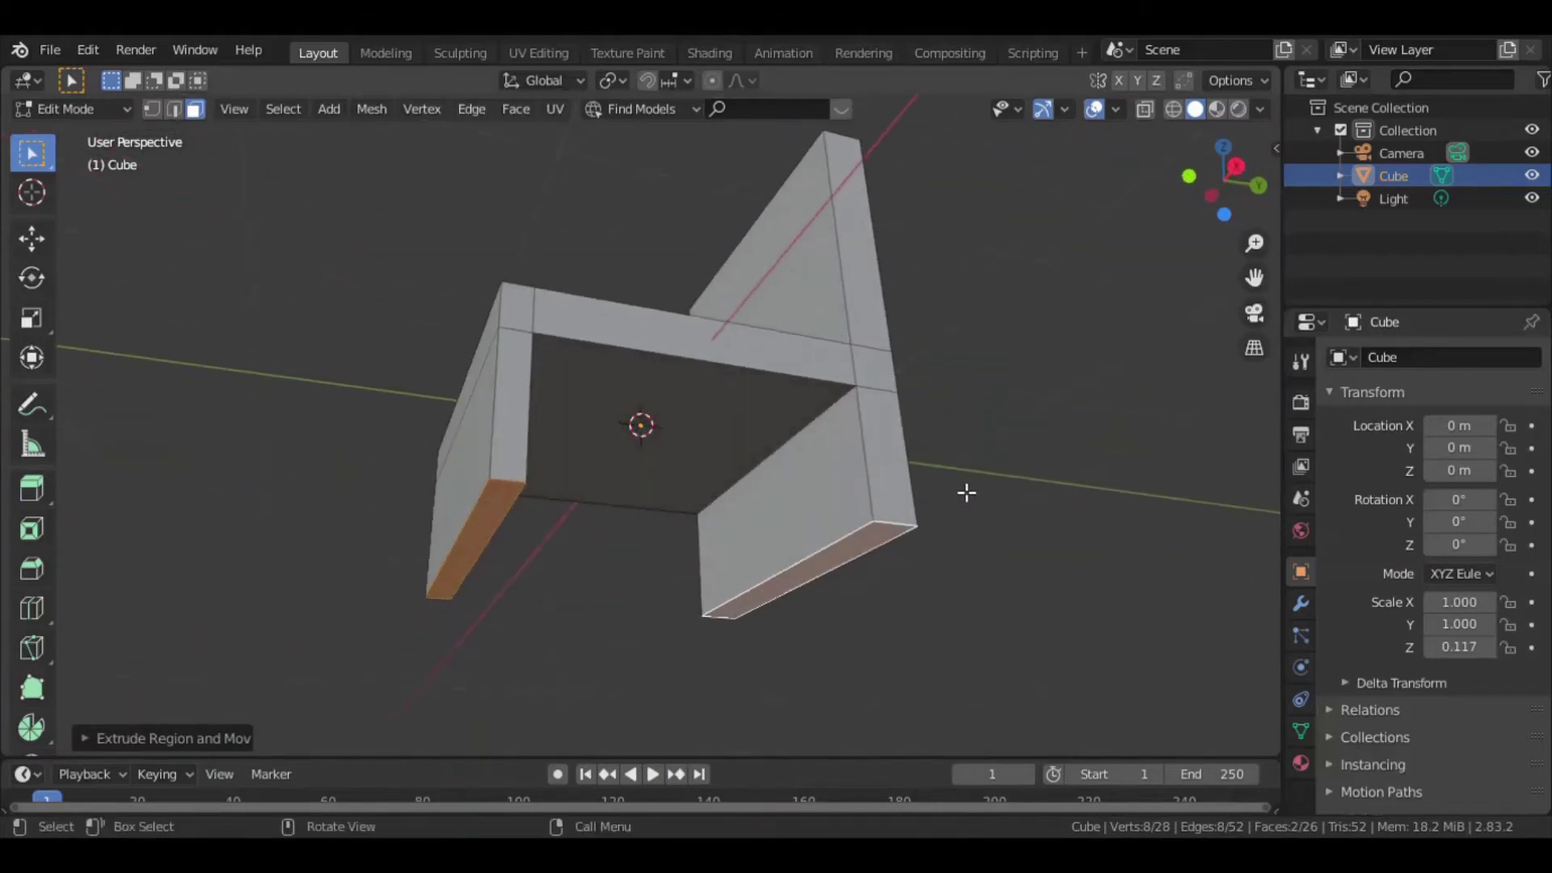
key("ctrl+z")
scroll(905, 477, "up", 6)
left_click(1090, 512)
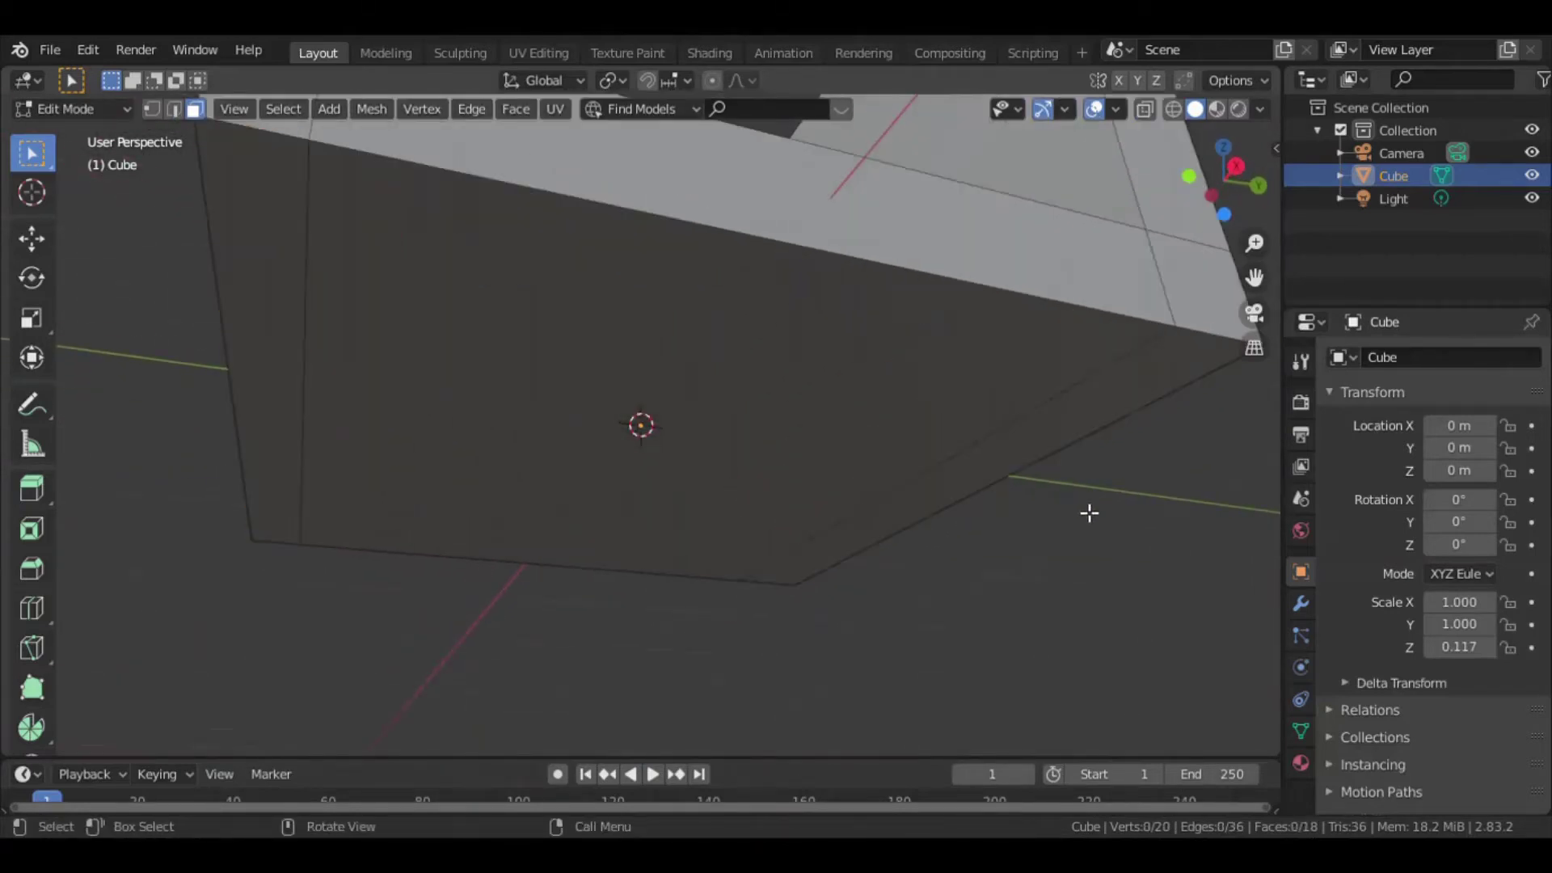
scroll(1067, 512, "down", 3)
Cut a second seat loop perpendicular to the first, slid close to the front edge.
left_click(178, 110)
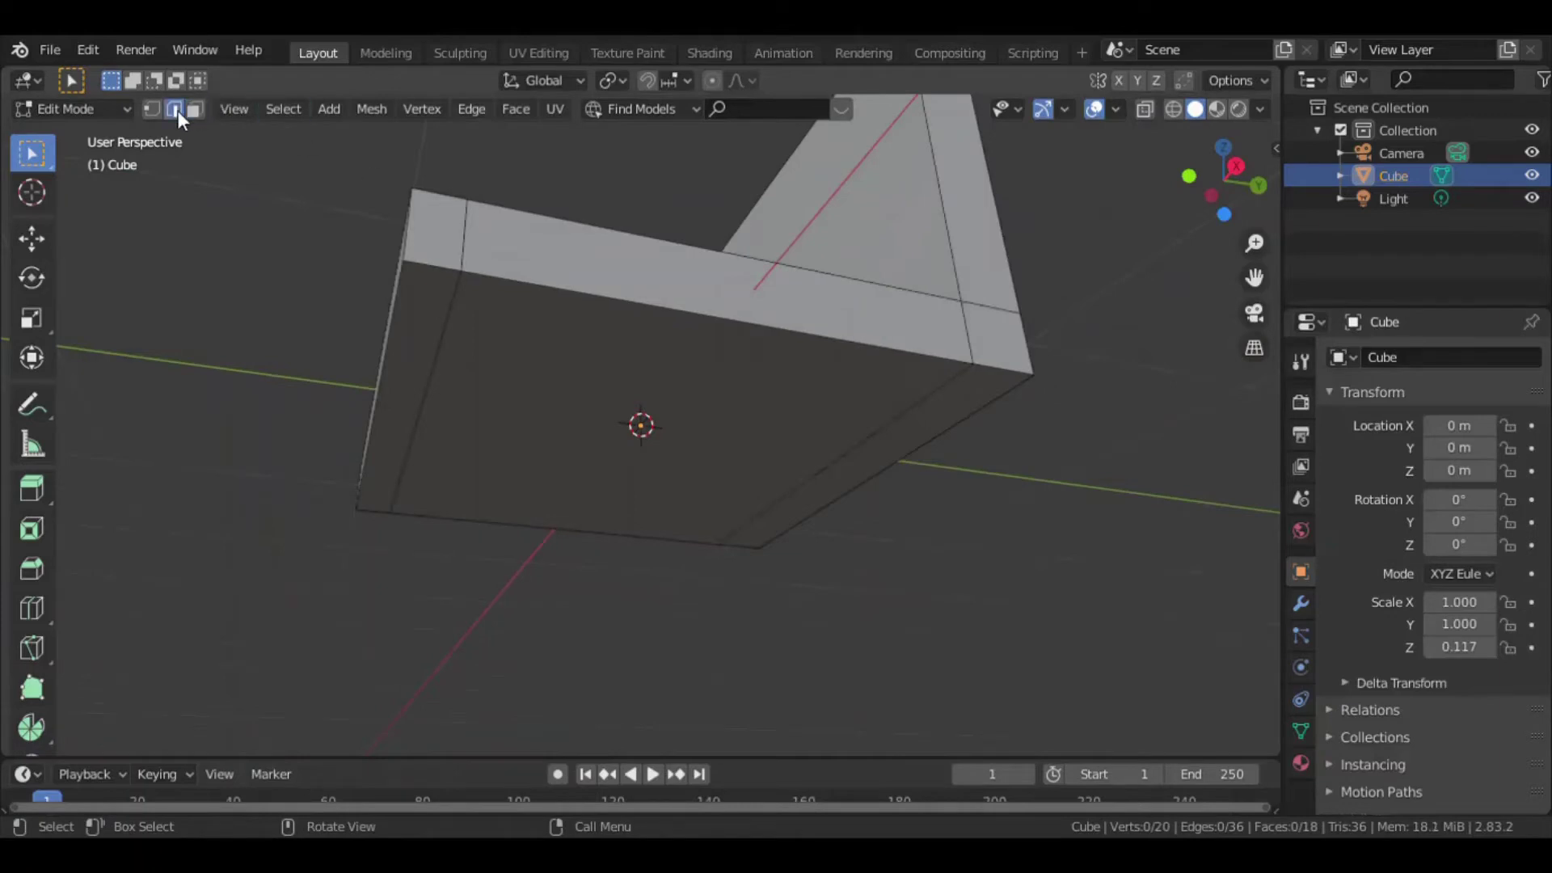
left_click(458, 334)
key("ctrl+r")
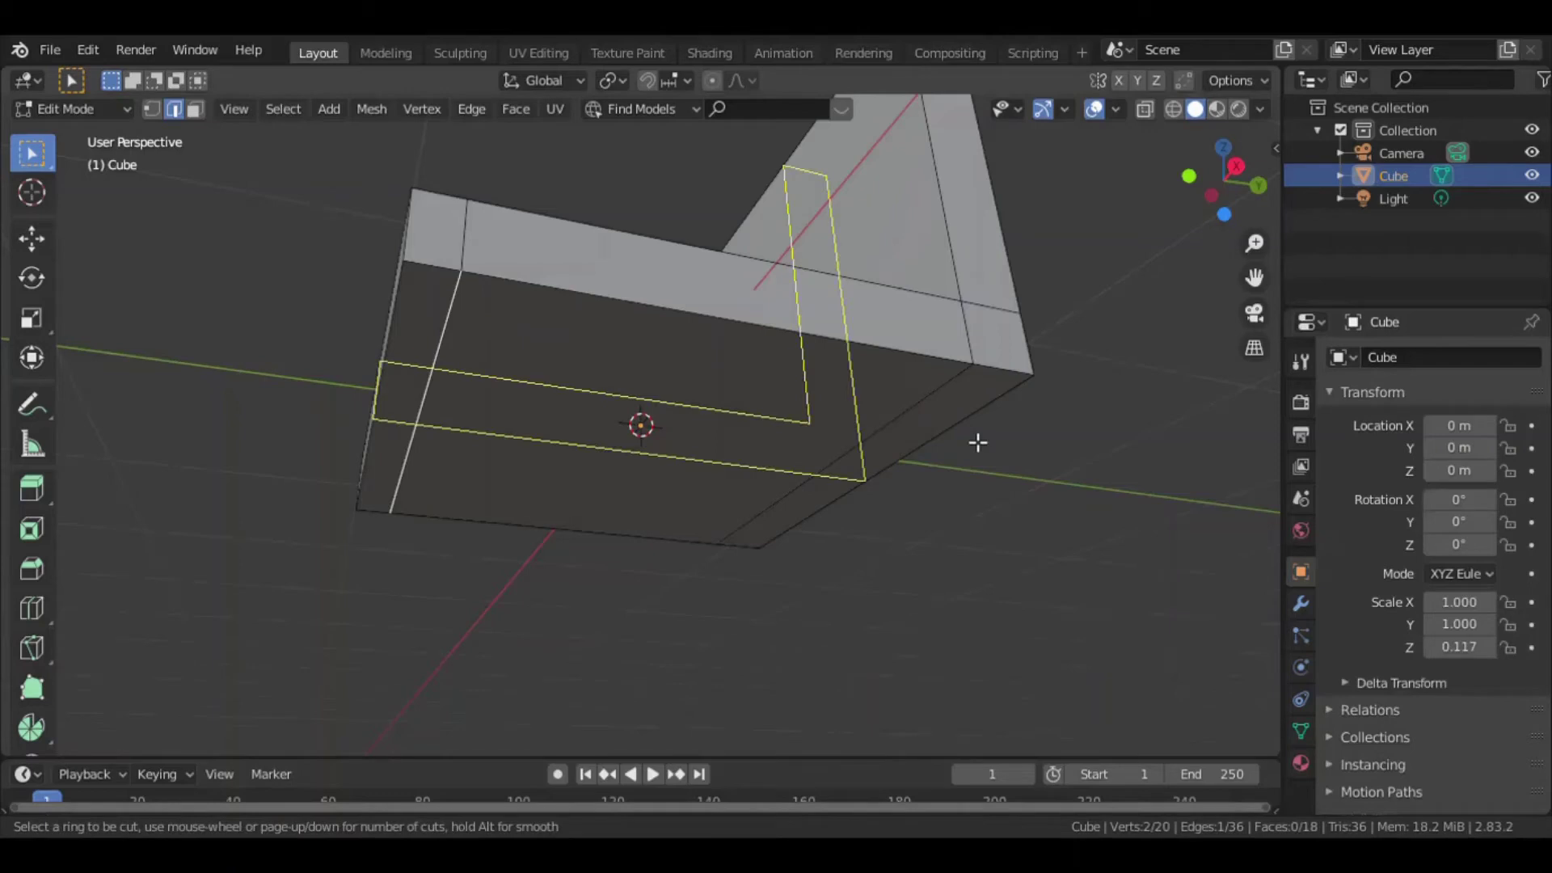
left_click(977, 442)
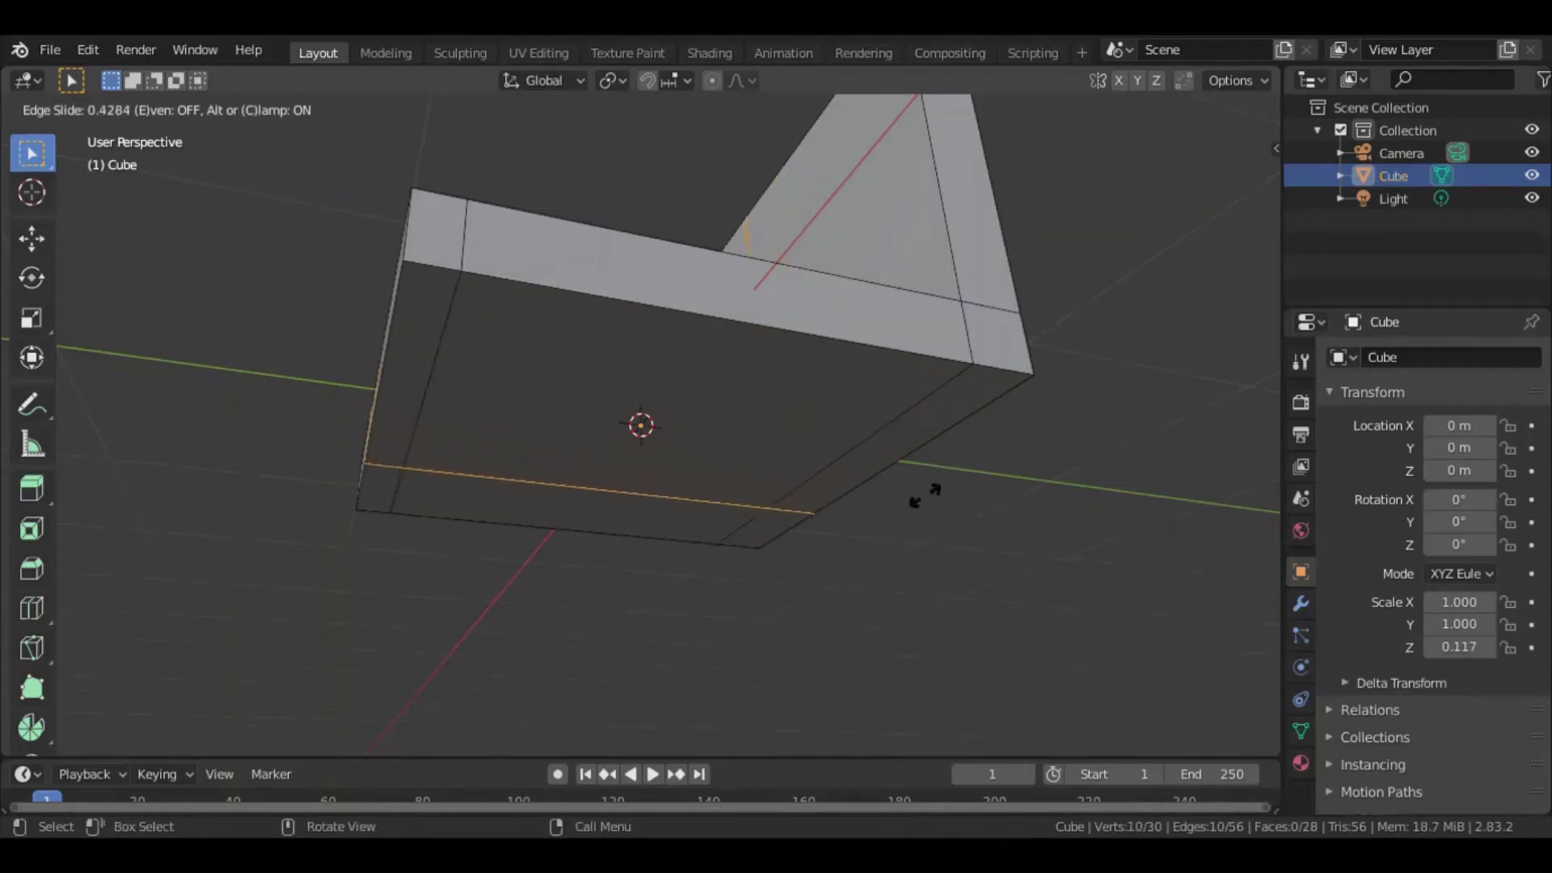
left_click(906, 546)
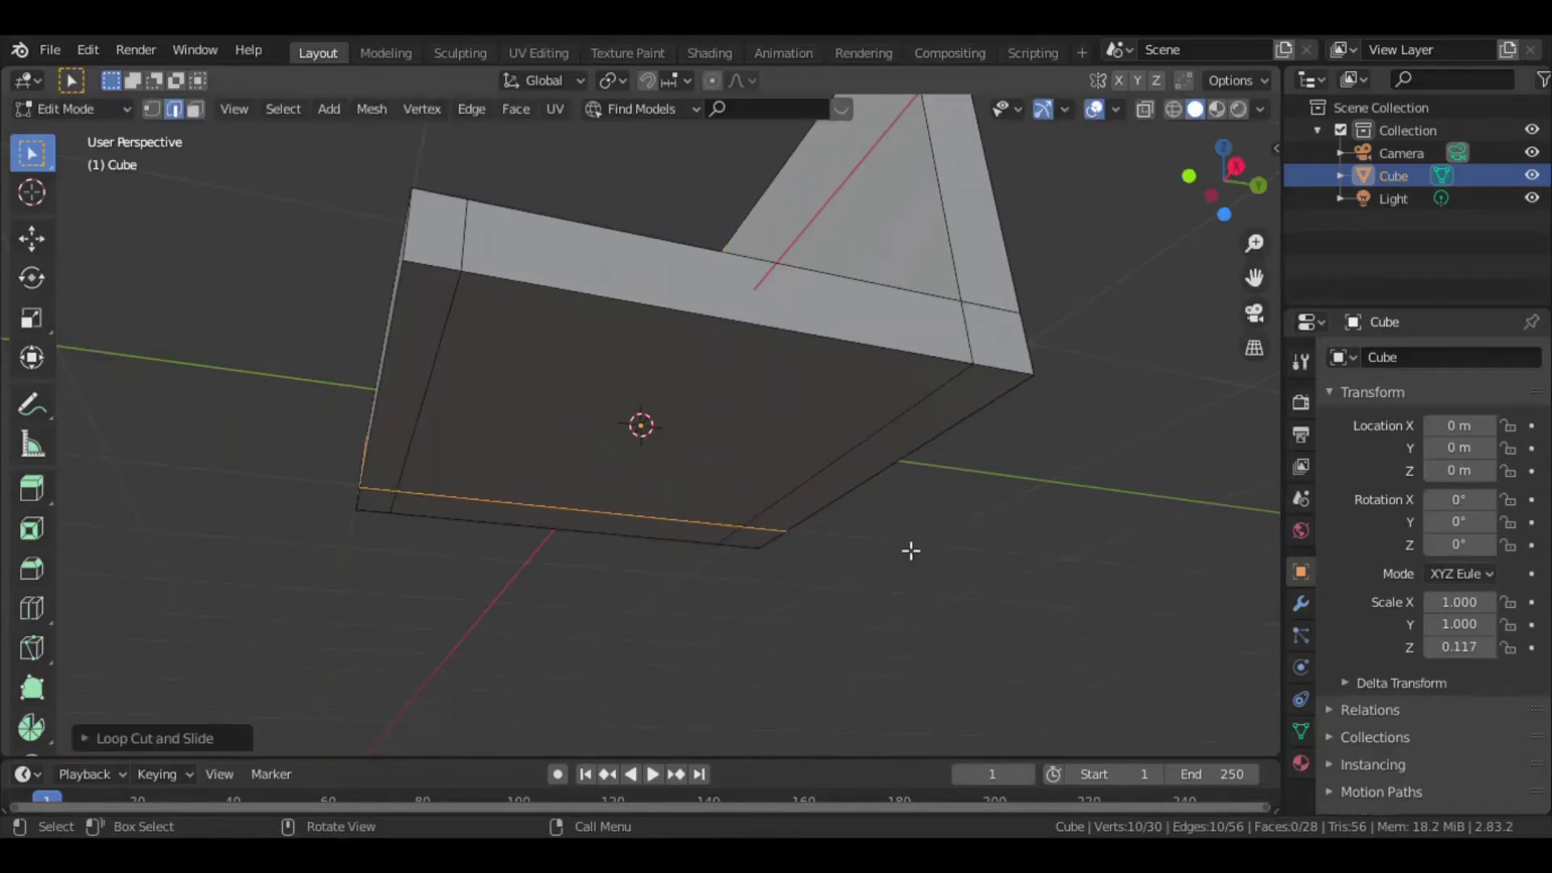
mouse_move(869, 537)
middle_mouse_down()
mouse_move(903, 485)
mouse_move(977, 436)
mouse_move(925, 485)
middle_mouse_up()
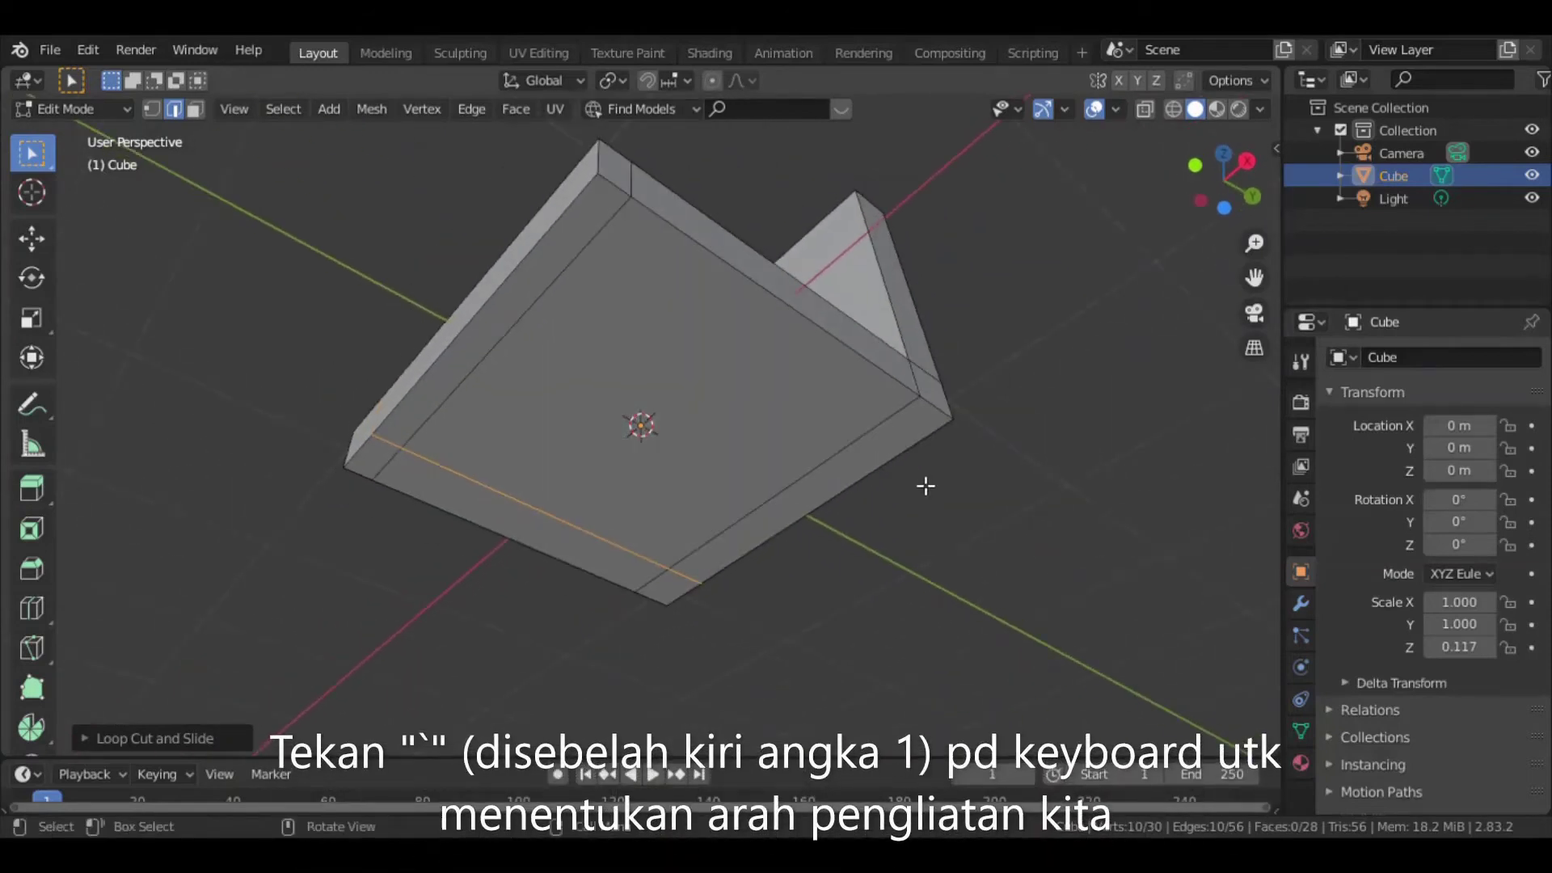
Switch to bottom view with wireframe shading and undo the latest seat loop cut.
key("grave")
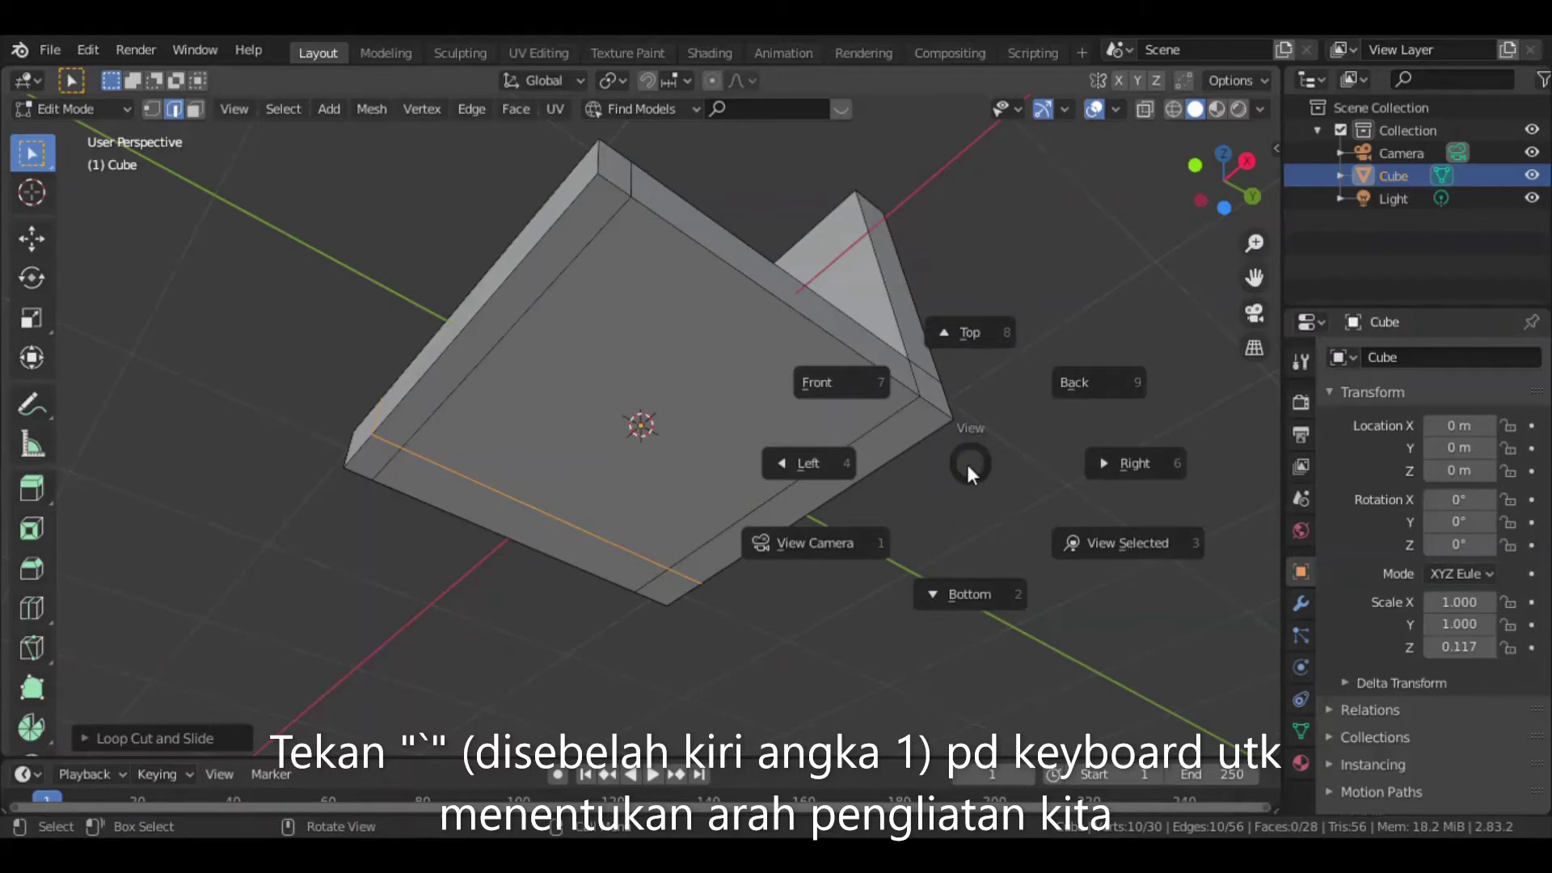
left_click(982, 590)
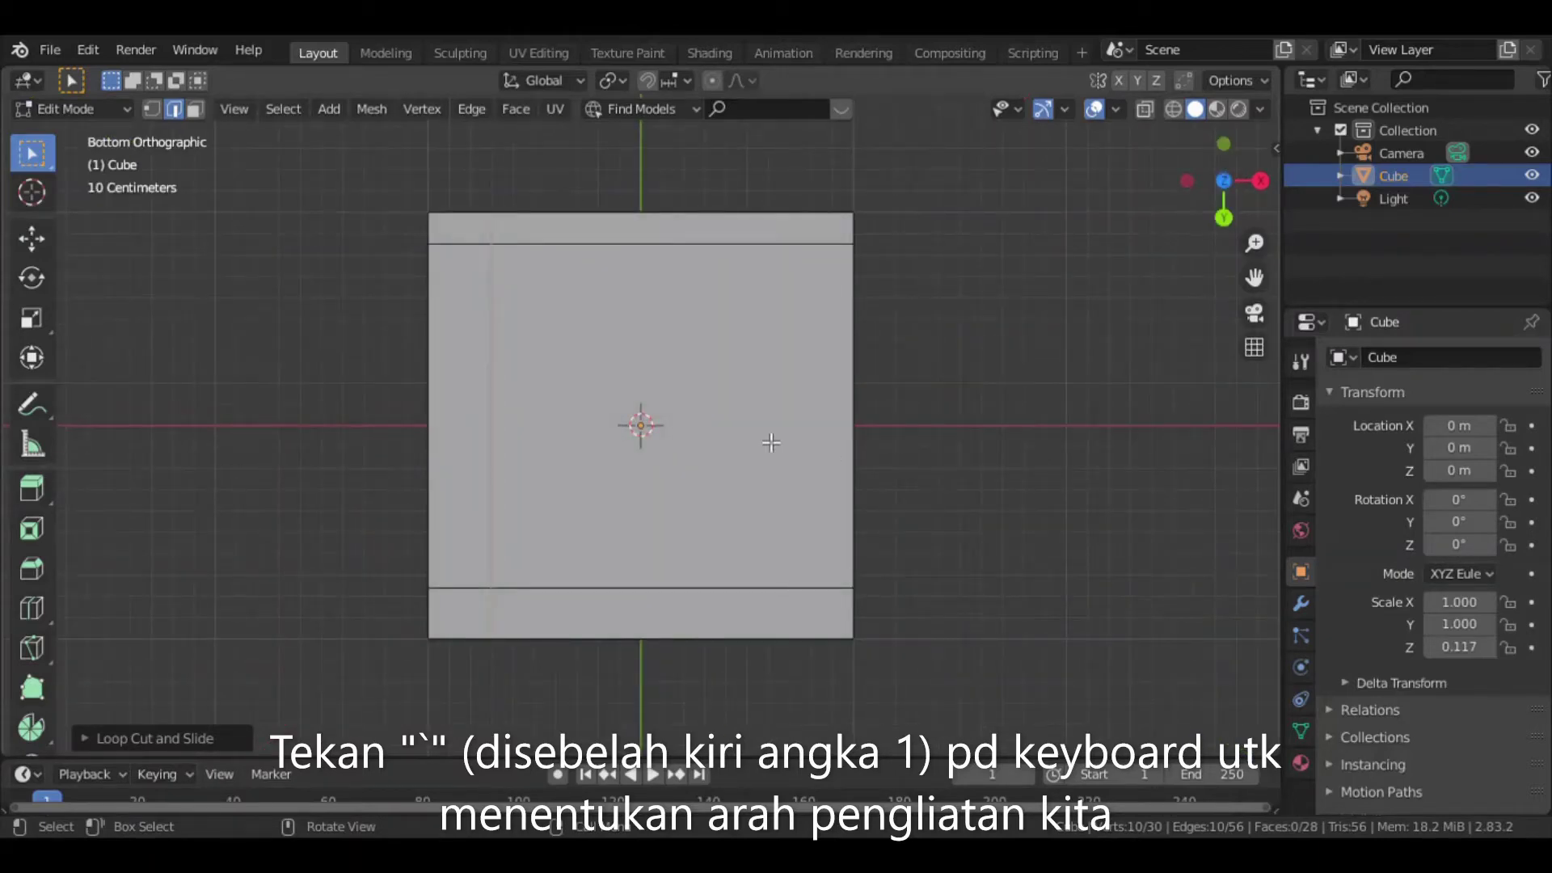
key("z")
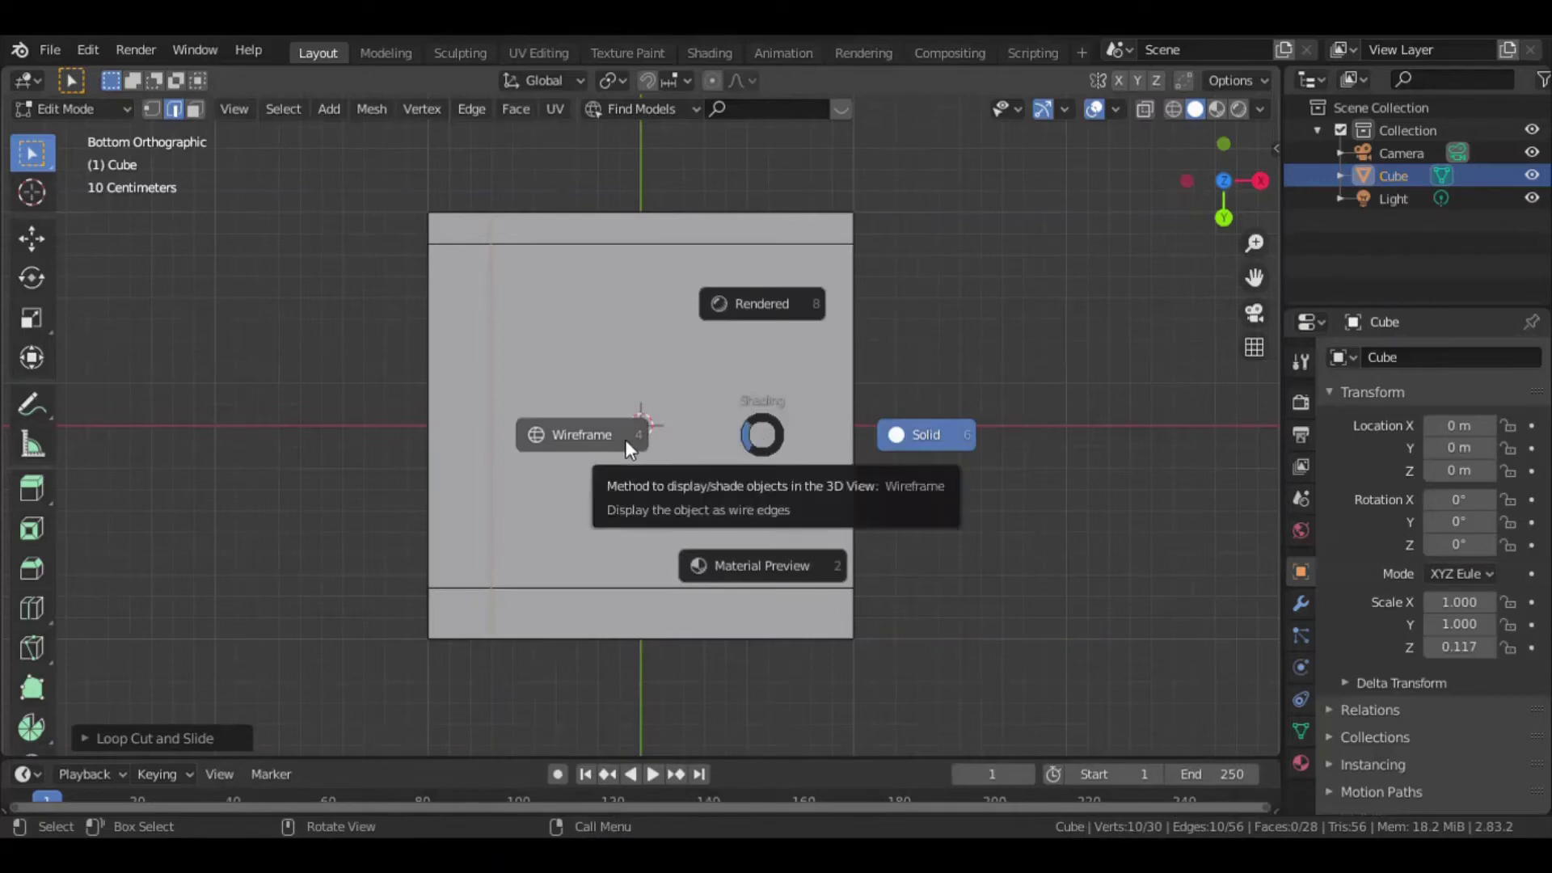
left_click(621, 440)
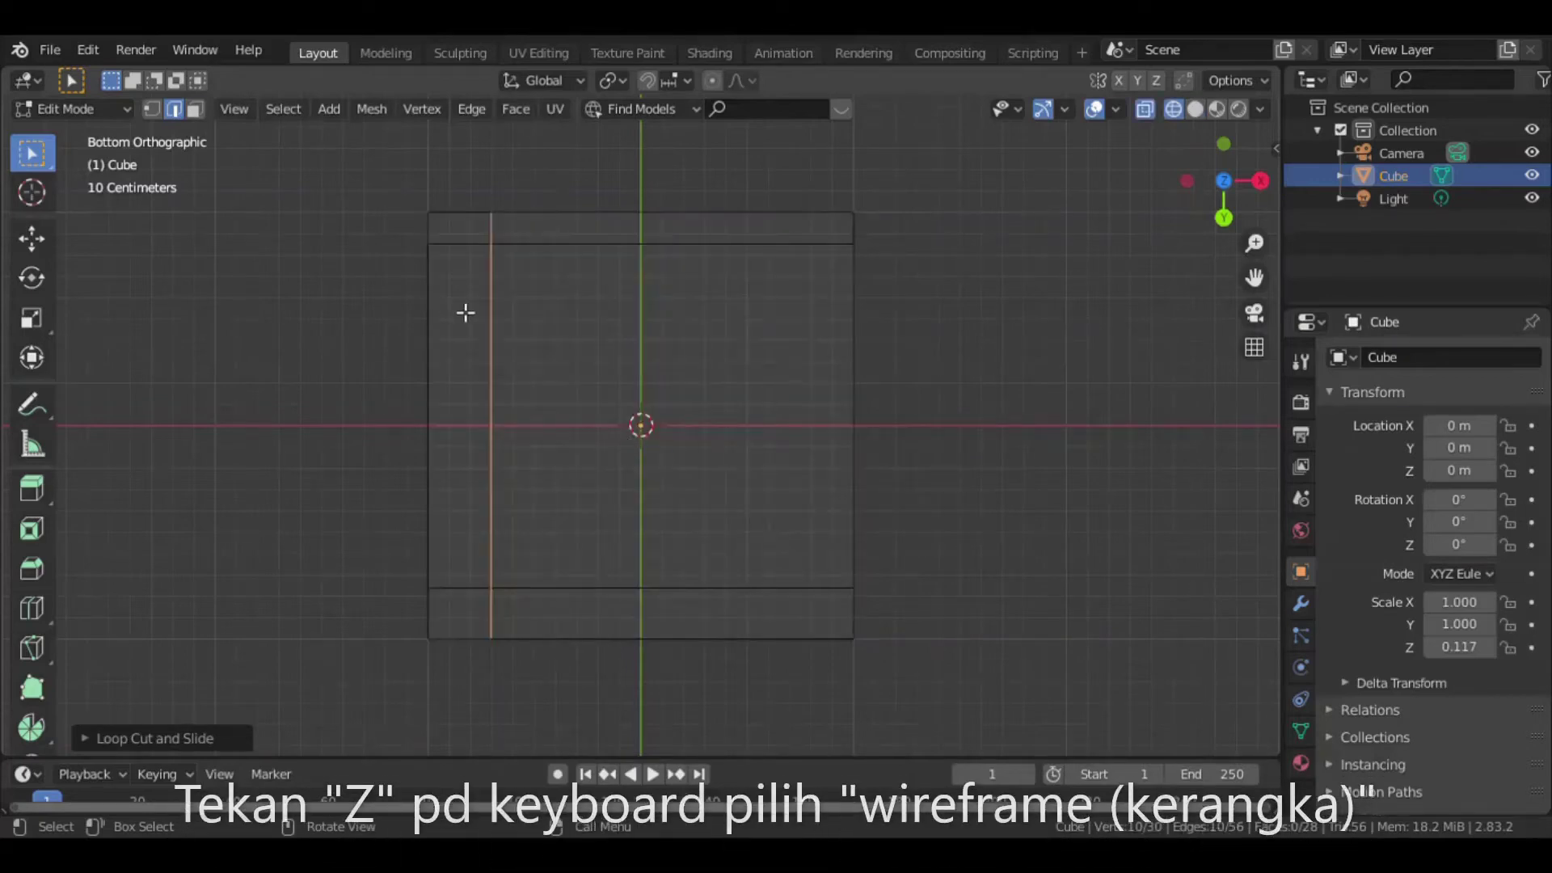
key("ctrl+z")
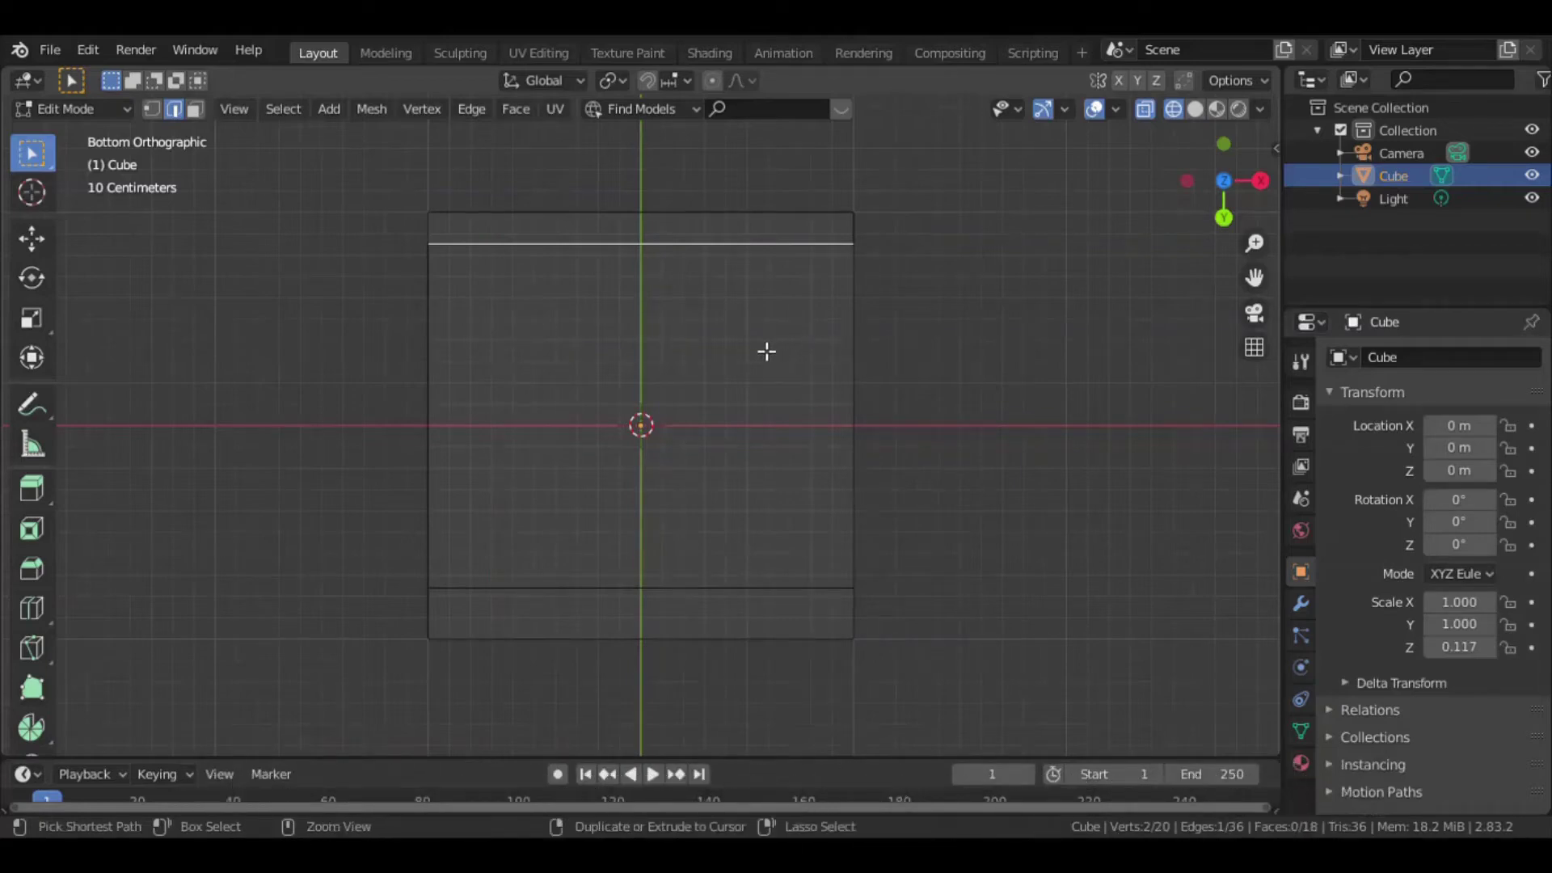
Add two vertical loop cuts slid close to the slab's left and right edges, then deselect.
key("ctrl+r")
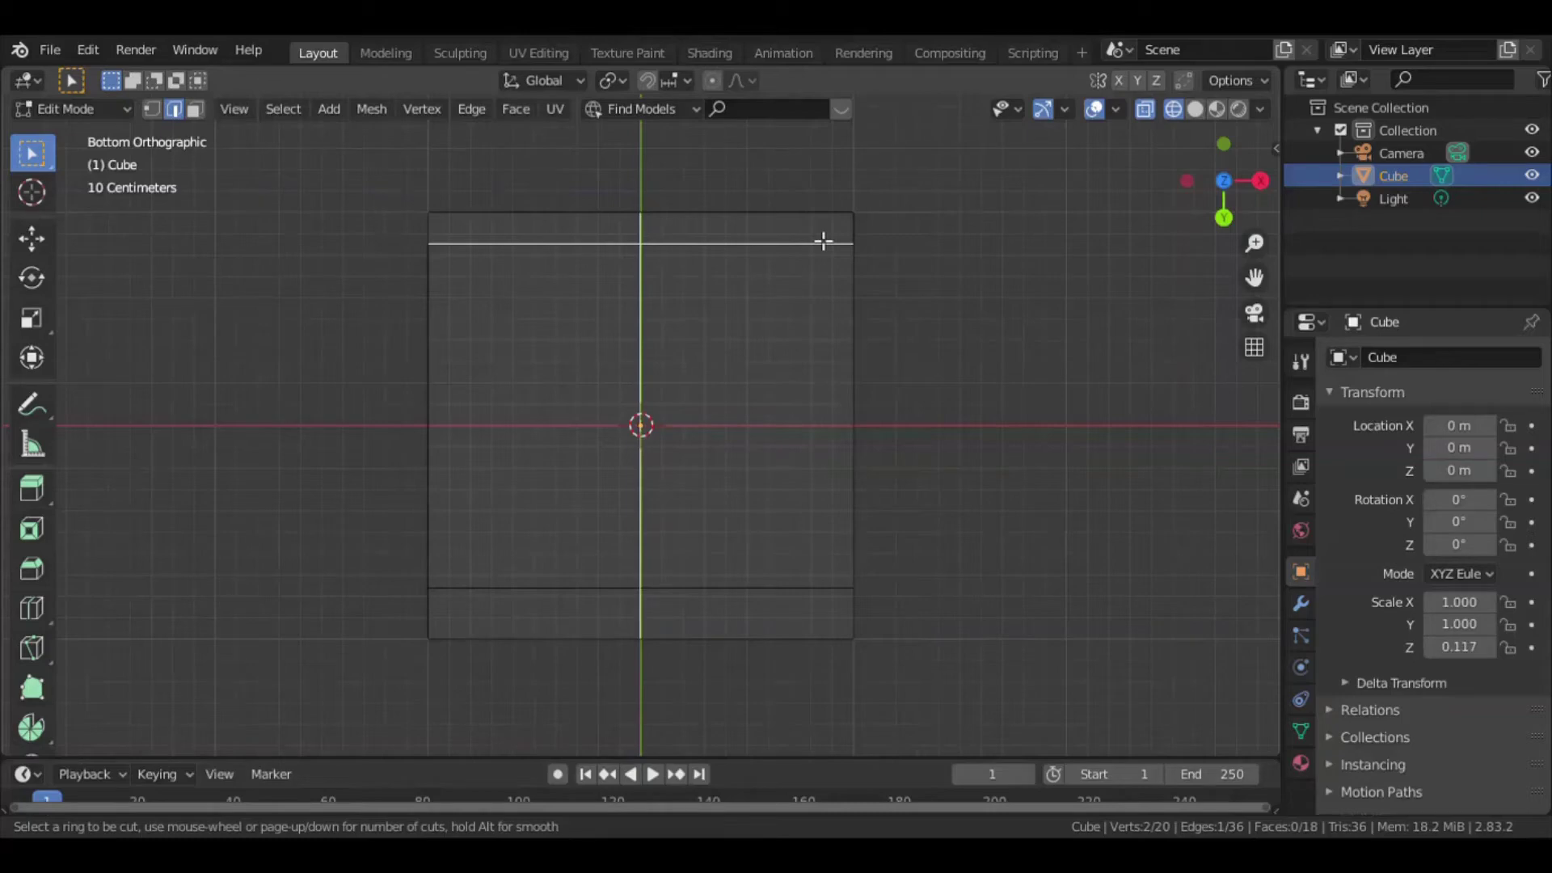
left_click(823, 241)
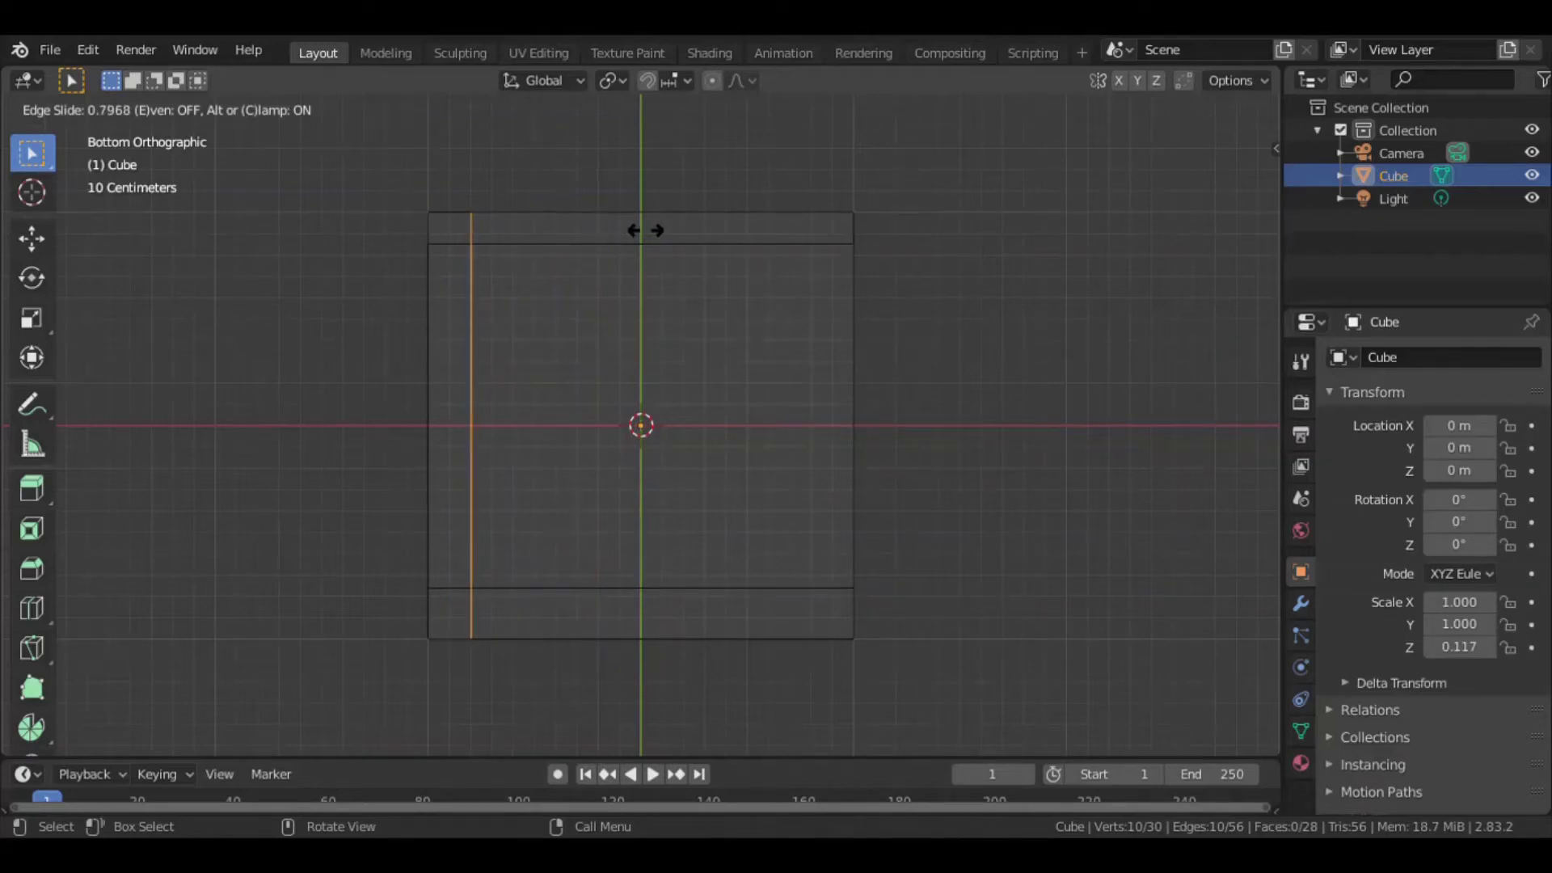
left_click(644, 230)
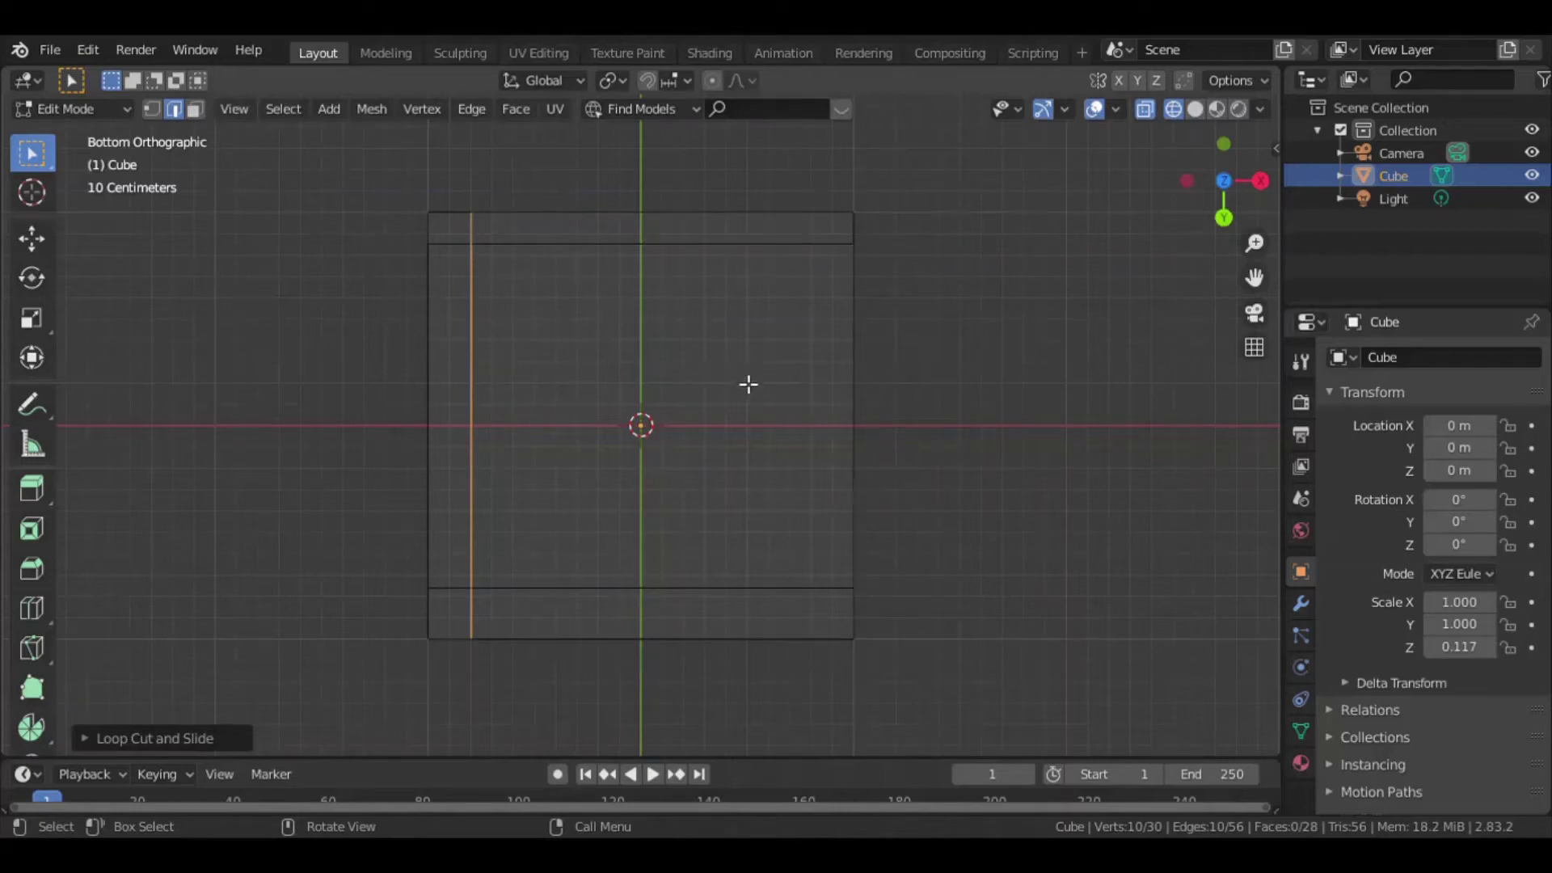
key("ctrl+r")
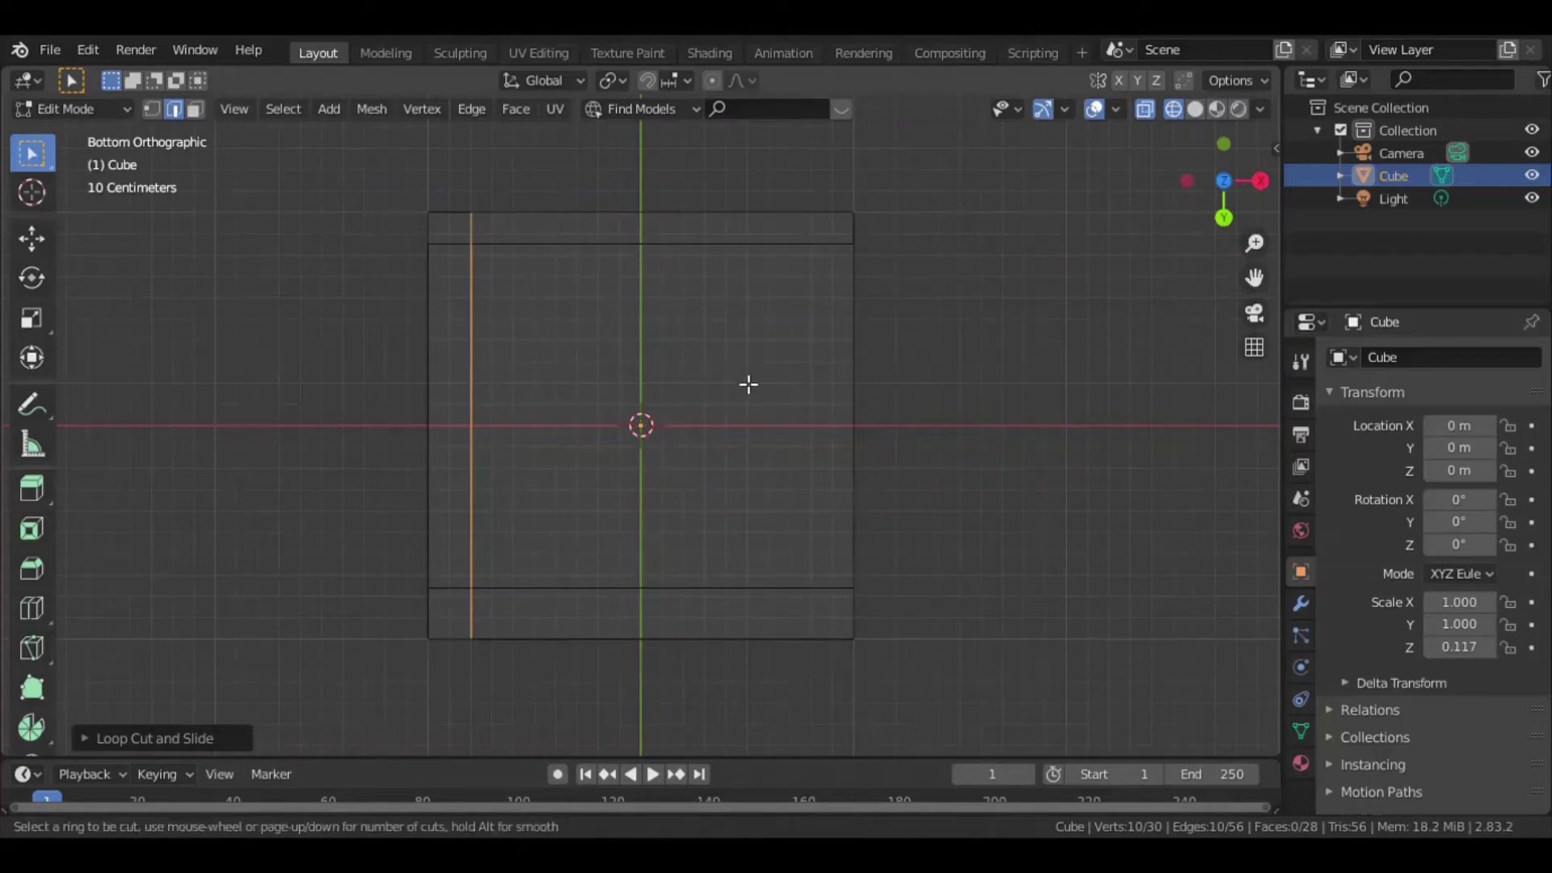
left_click(820, 267)
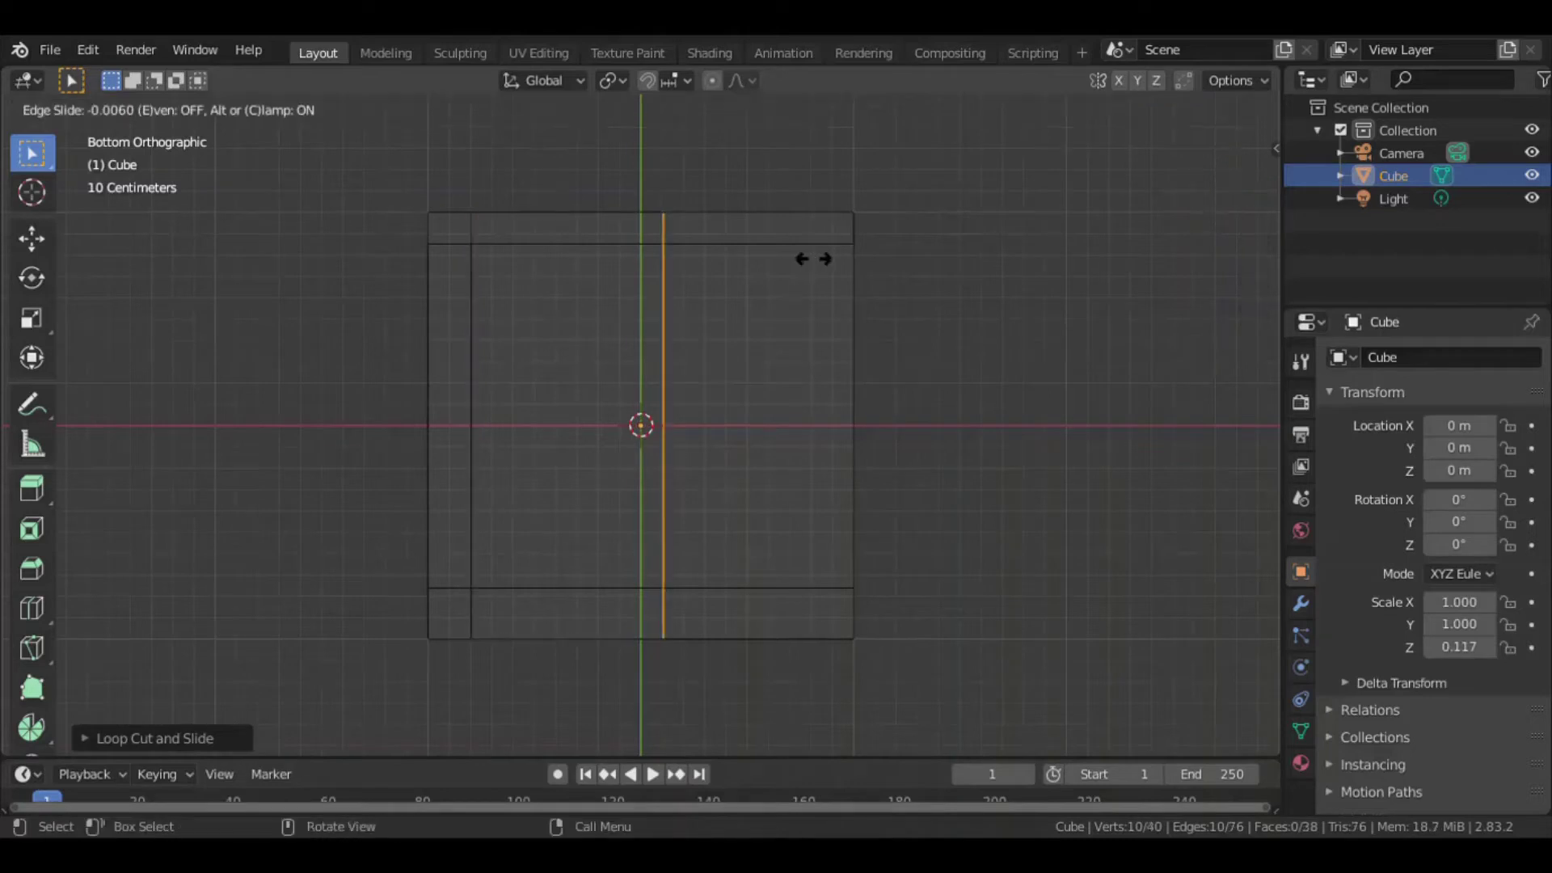
left_click(961, 266)
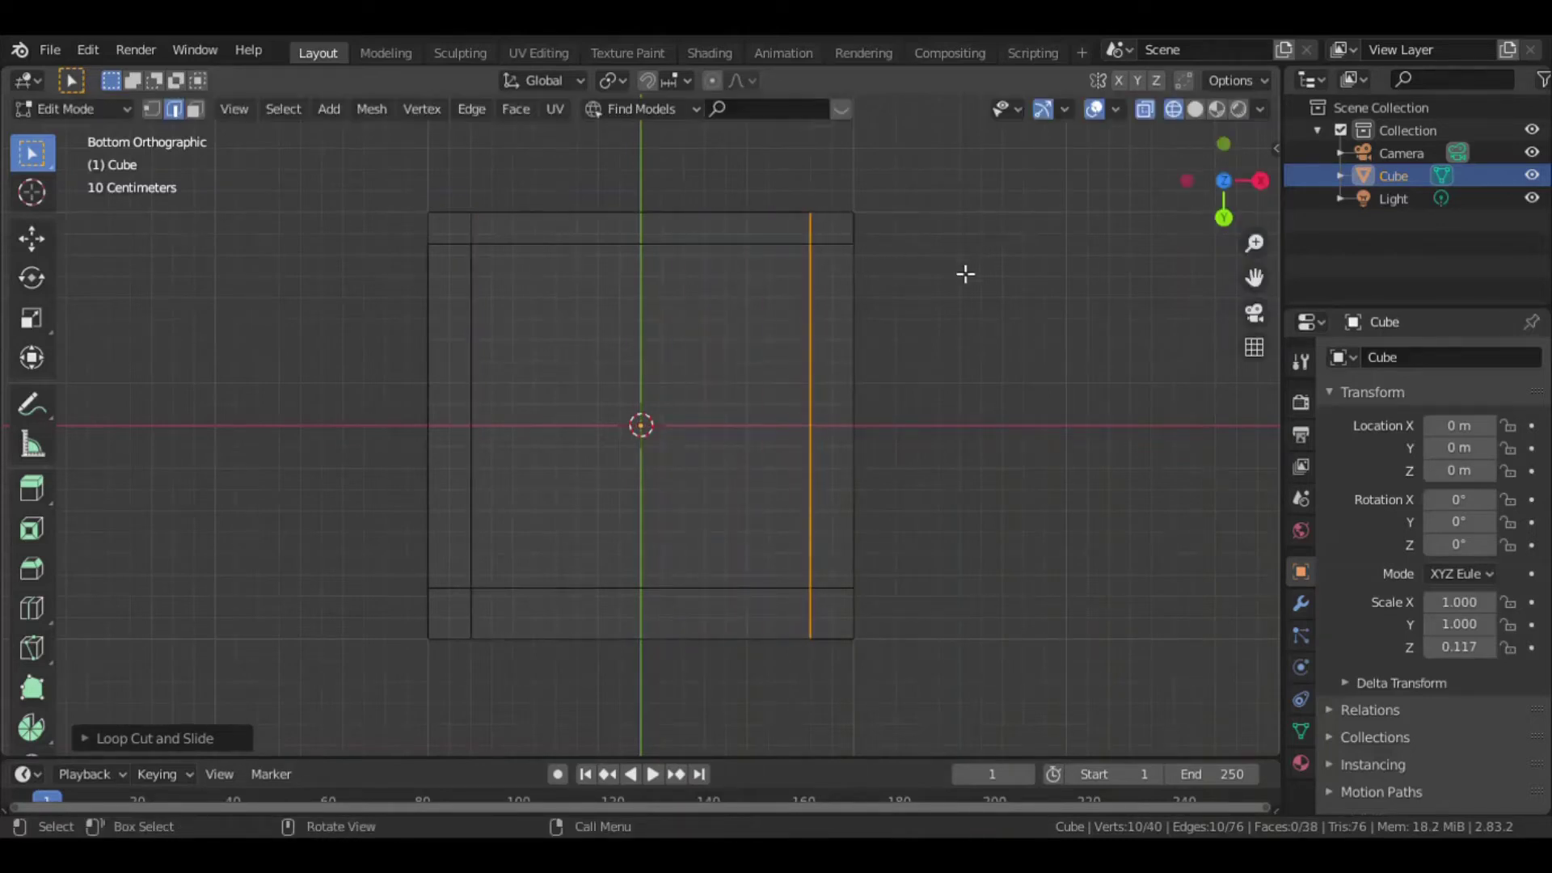
left_click(956, 374)
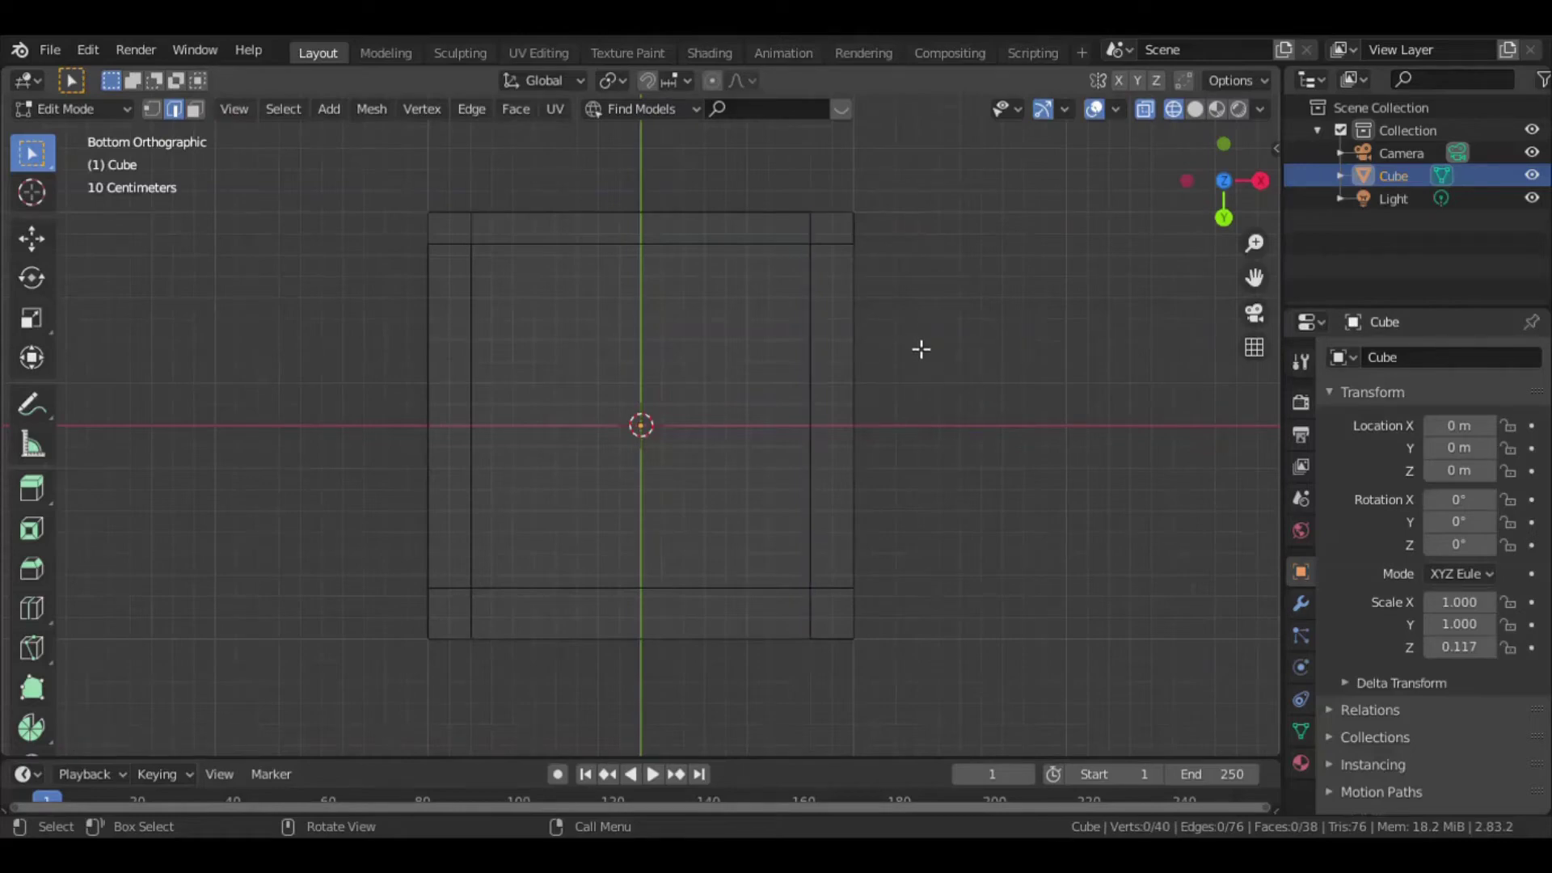
Select the four small corner faces of the slab and orbit around the mesh.
left_click(463, 240)
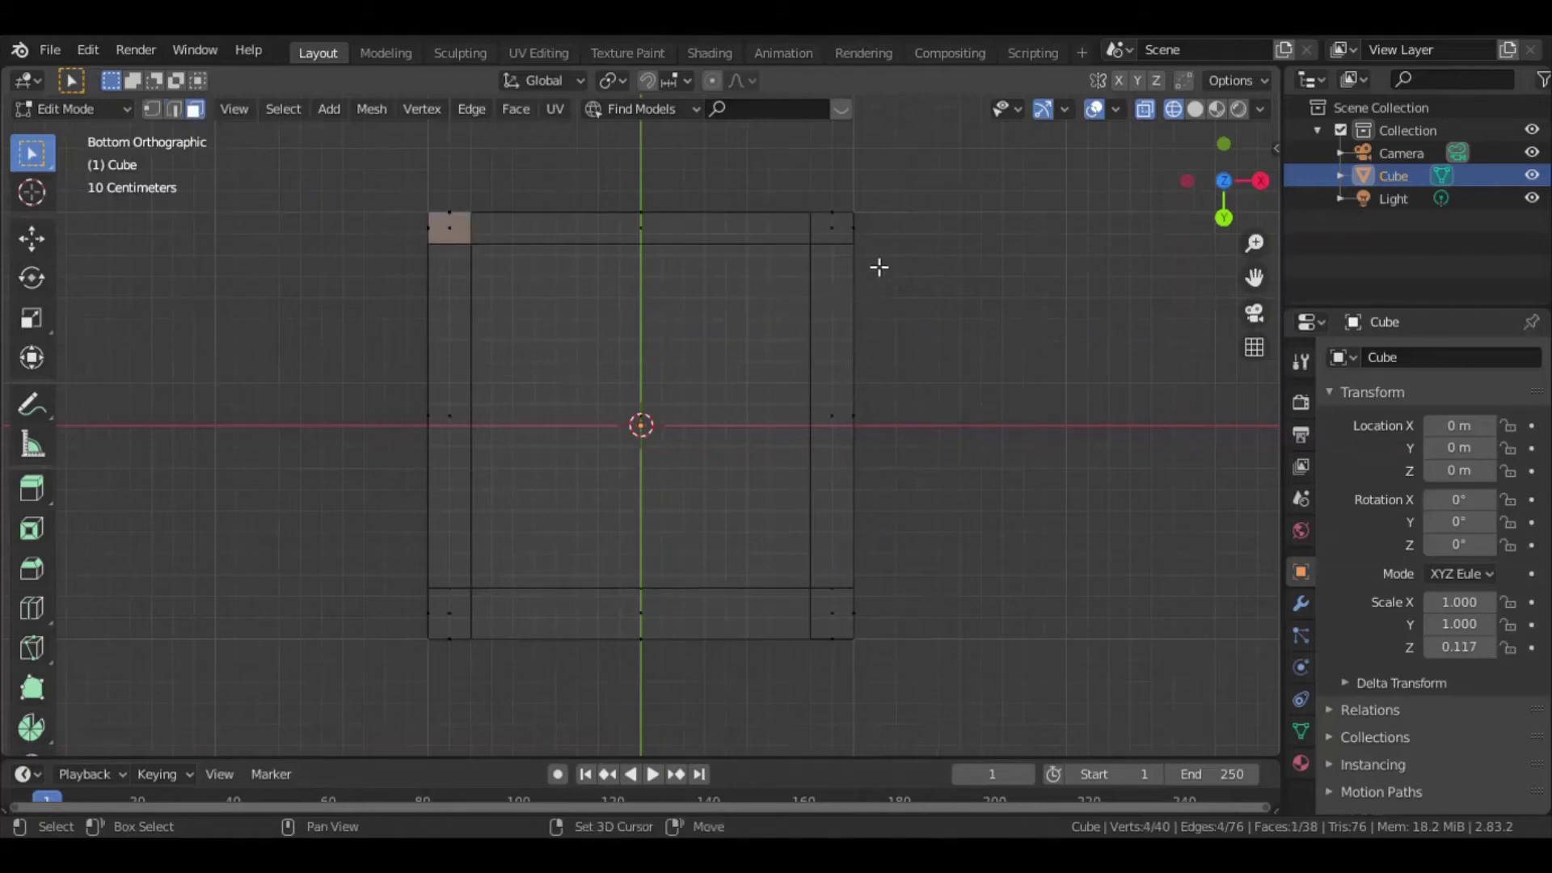
left_click(845, 235, "shift")
left_click(840, 622, "shift")
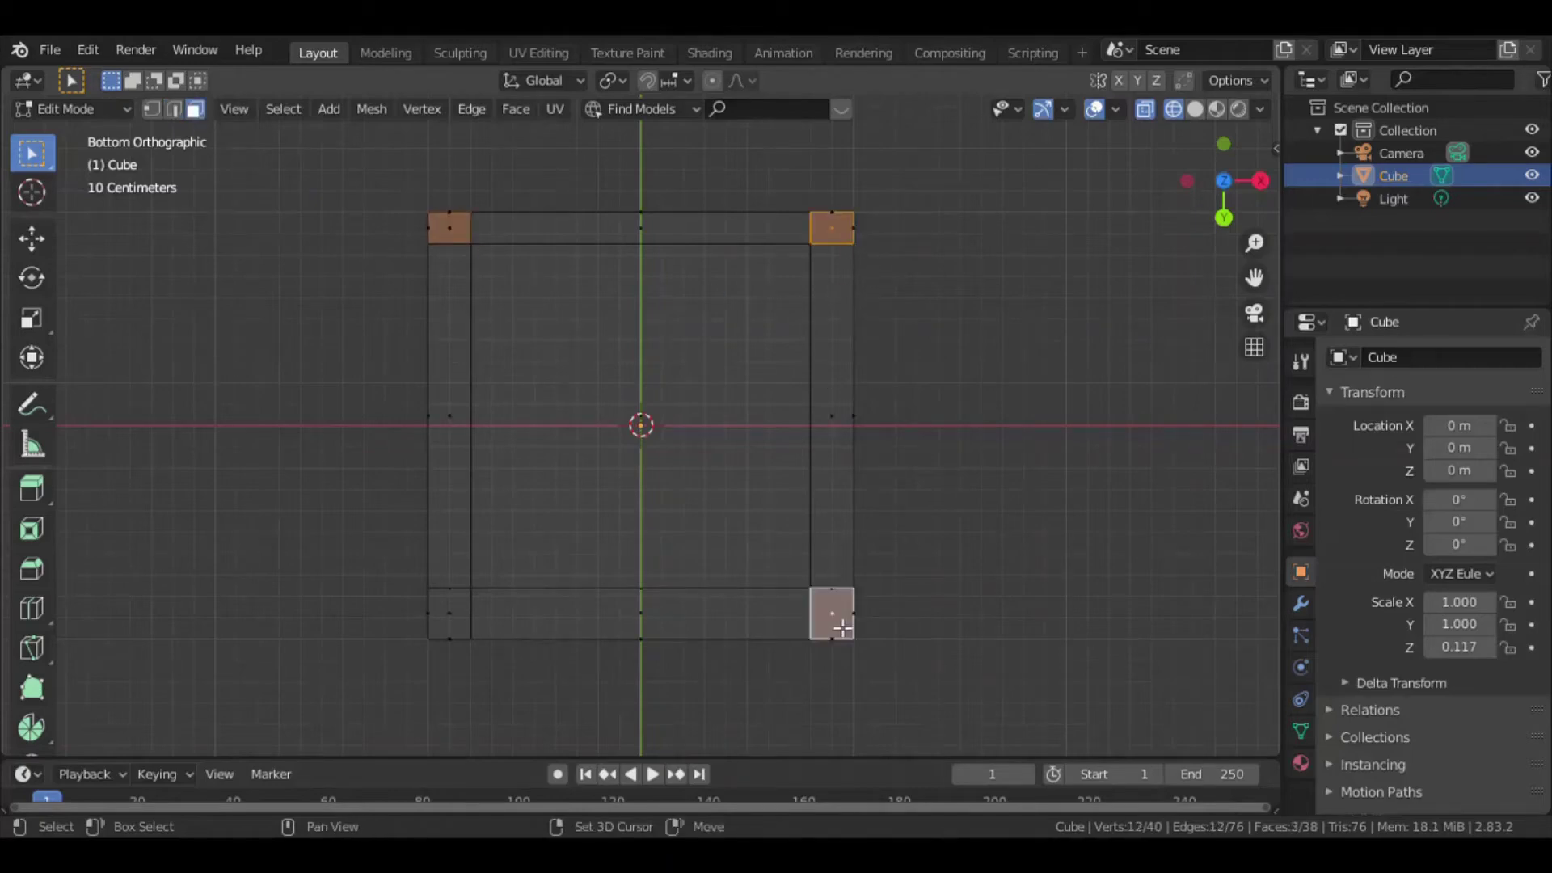
left_click(454, 624, "shift")
mouse_move(1011, 409)
middle_mouse_down()
mouse_move(909, 520)
mouse_move(1007, 353)
mouse_move(983, 485)
middle_mouse_up()
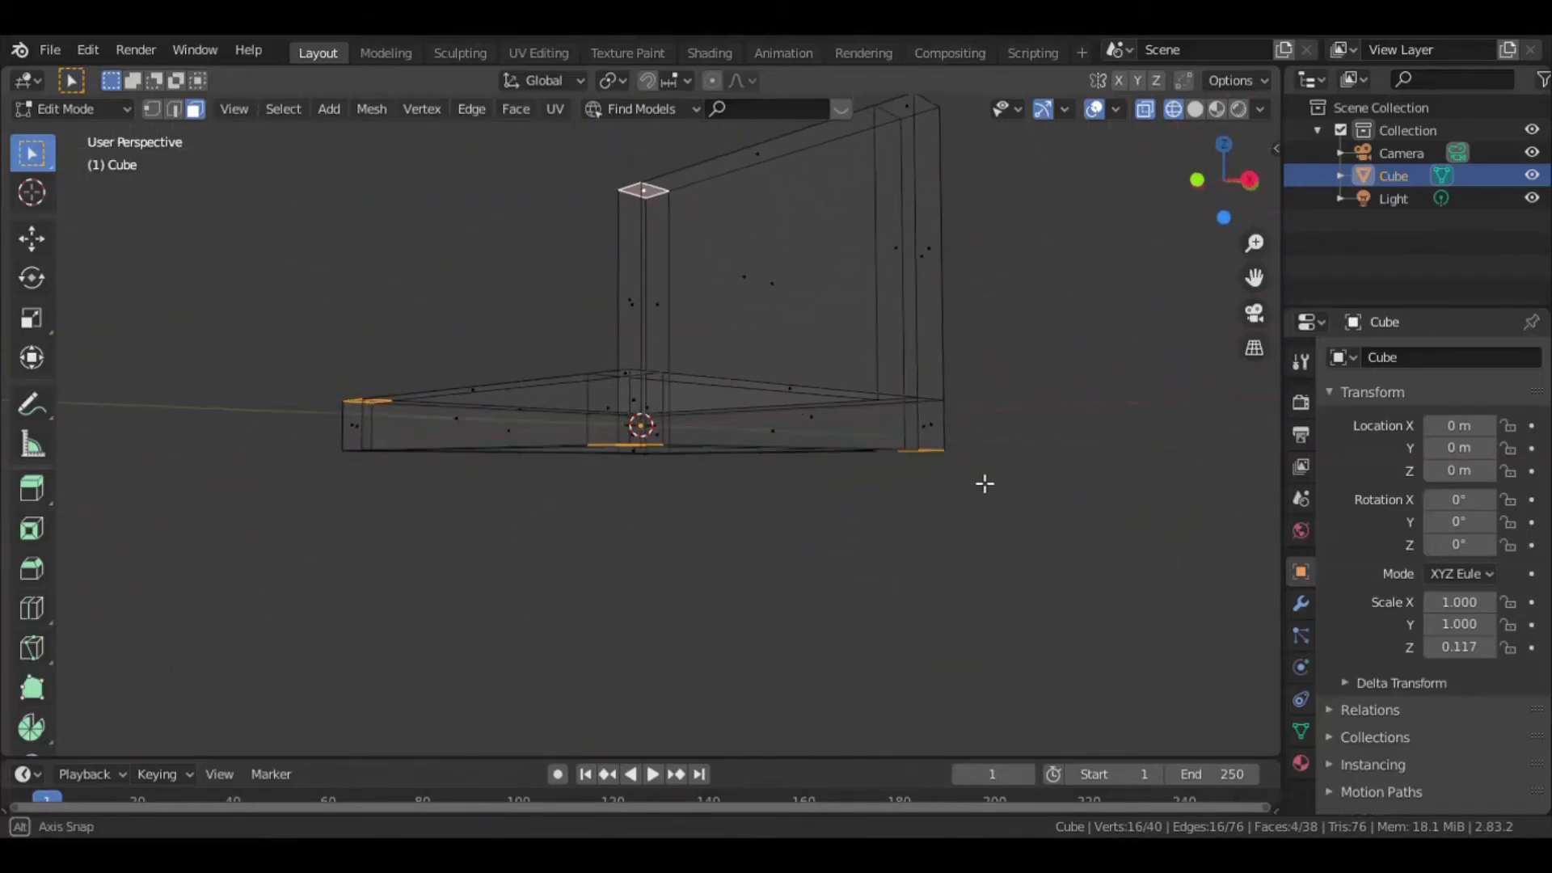
mouse_move(744, 347)
middle_mouse_down()
mouse_move(876, 346)
mouse_move(939, 294)
middle_mouse_up()
mouse_move(668, 312)
middle_mouse_down()
mouse_move(774, 268)
mouse_move(571, 323)
middle_mouse_up()
left_click(372, 412)
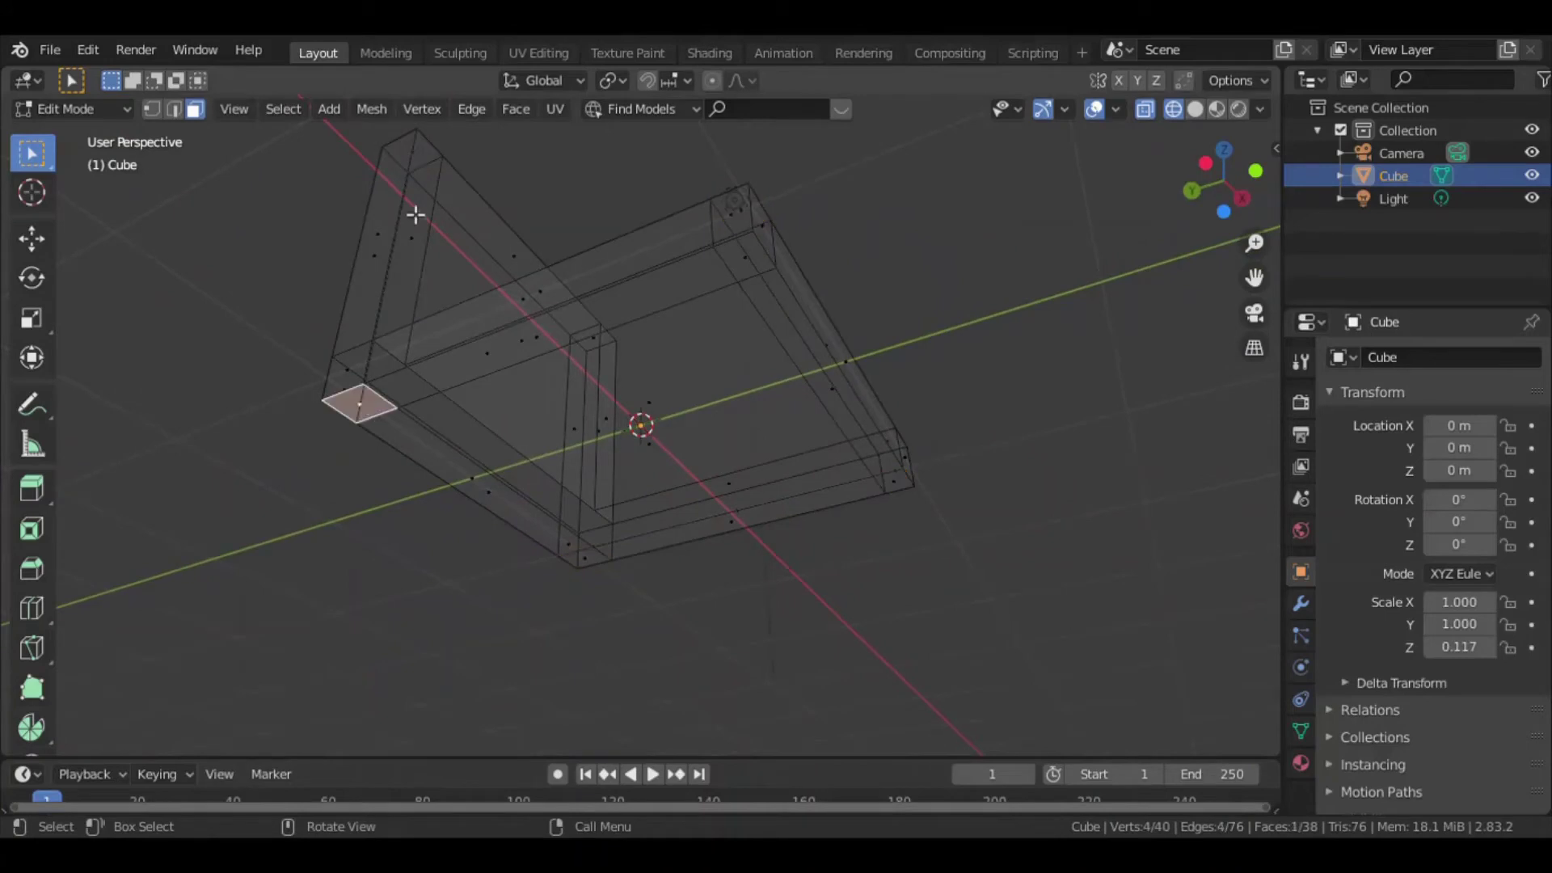
left_click(431, 164)
mouse_move(894, 293)
middle_mouse_down()
mouse_move(658, 336)
mouse_move(841, 332)
mouse_move(877, 364)
mouse_move(910, 357)
middle_mouse_up()
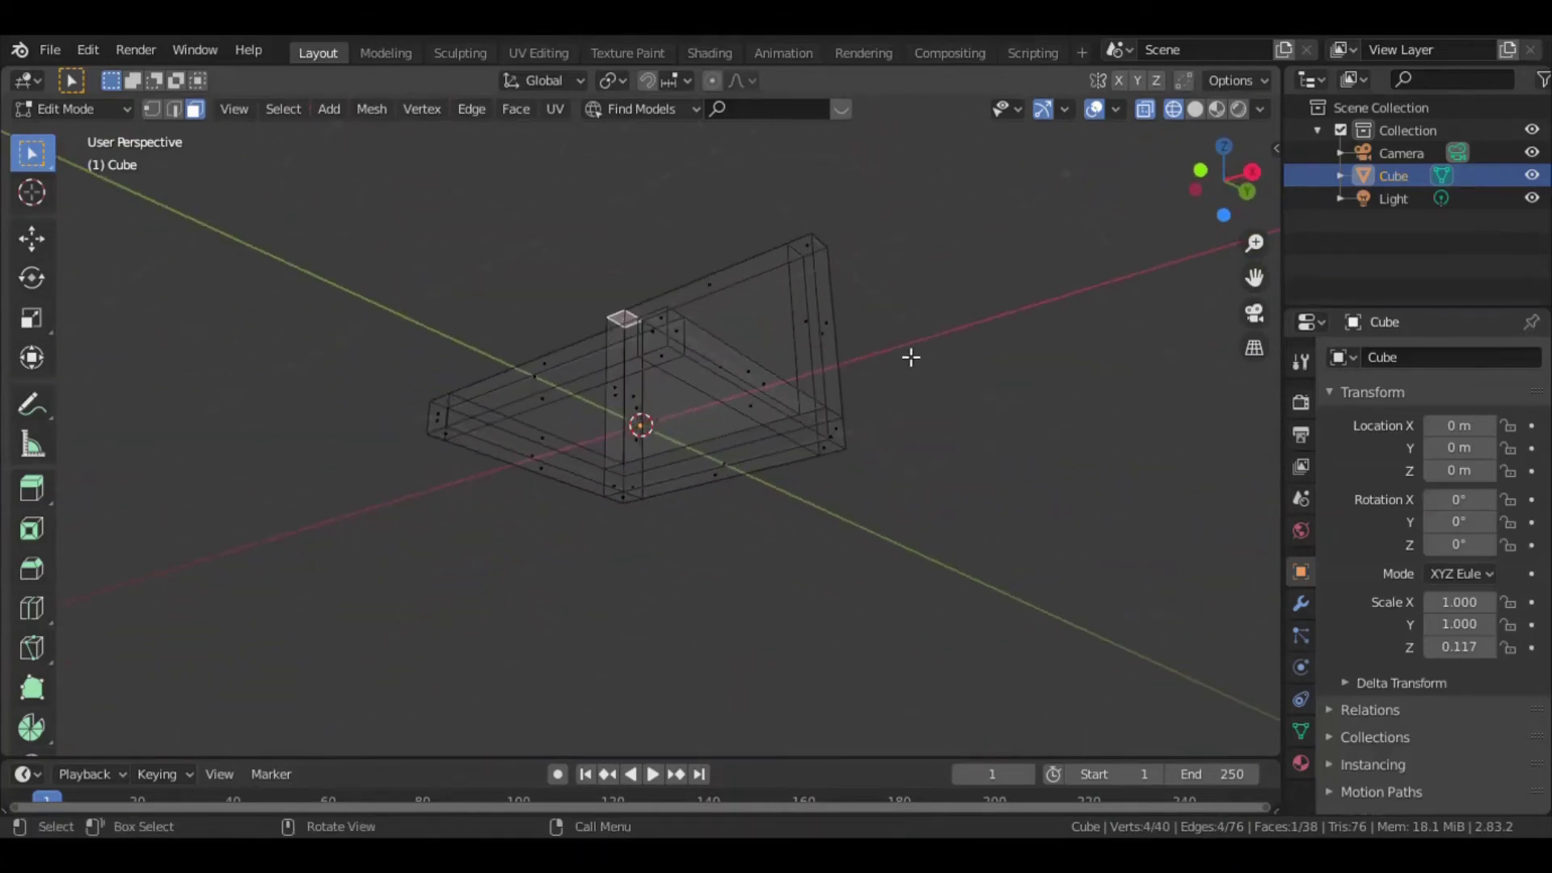
Switch the viewport to Solid shading through the Z pie menu.
key("z")
key("z")
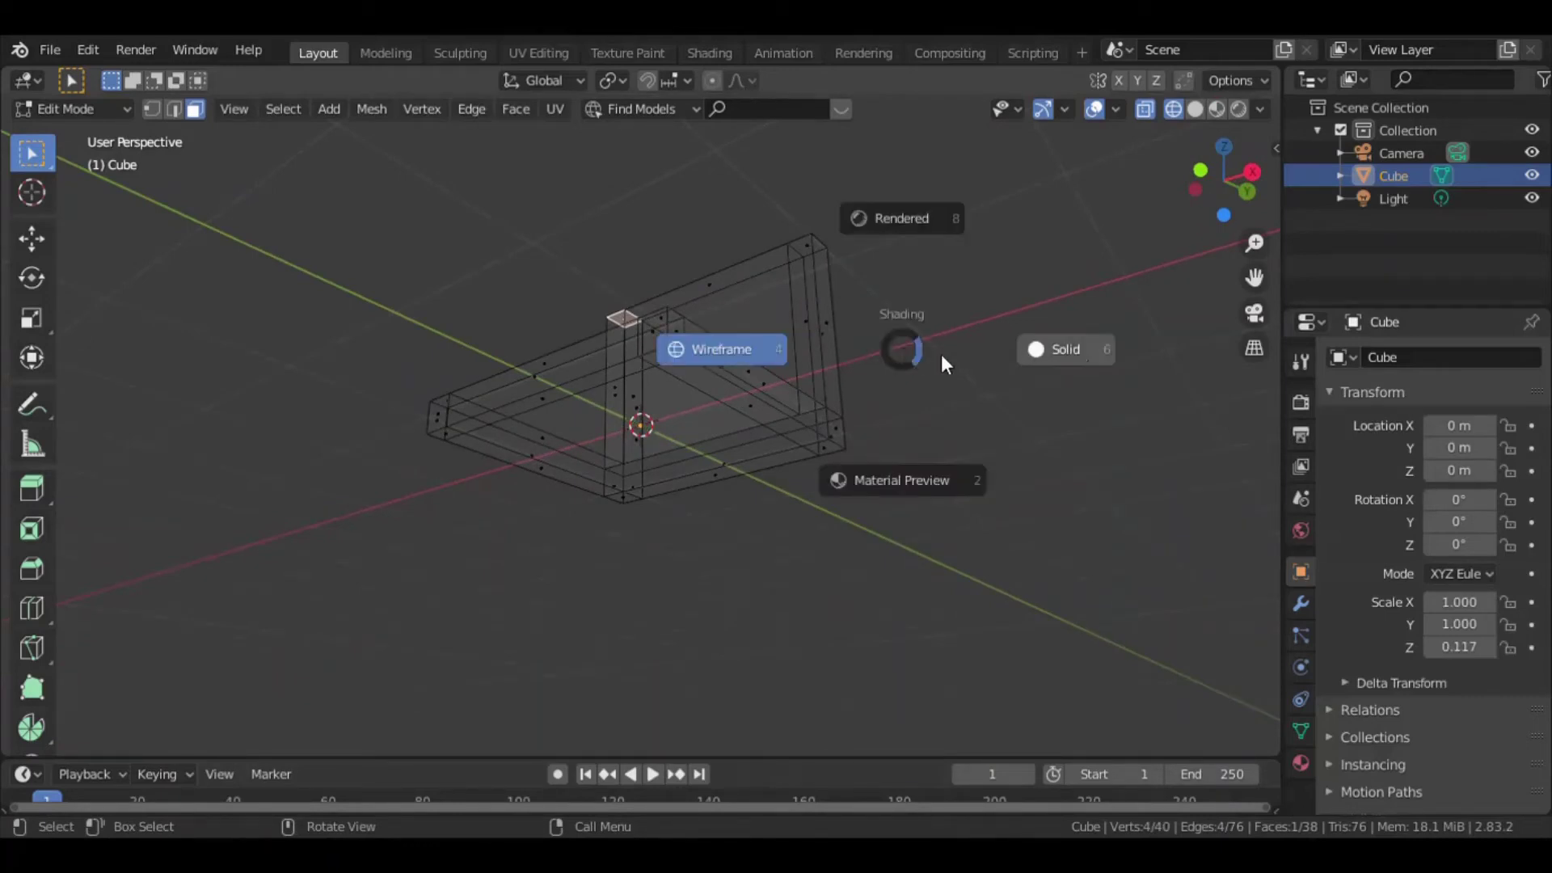
left_click(1075, 347)
key("z")
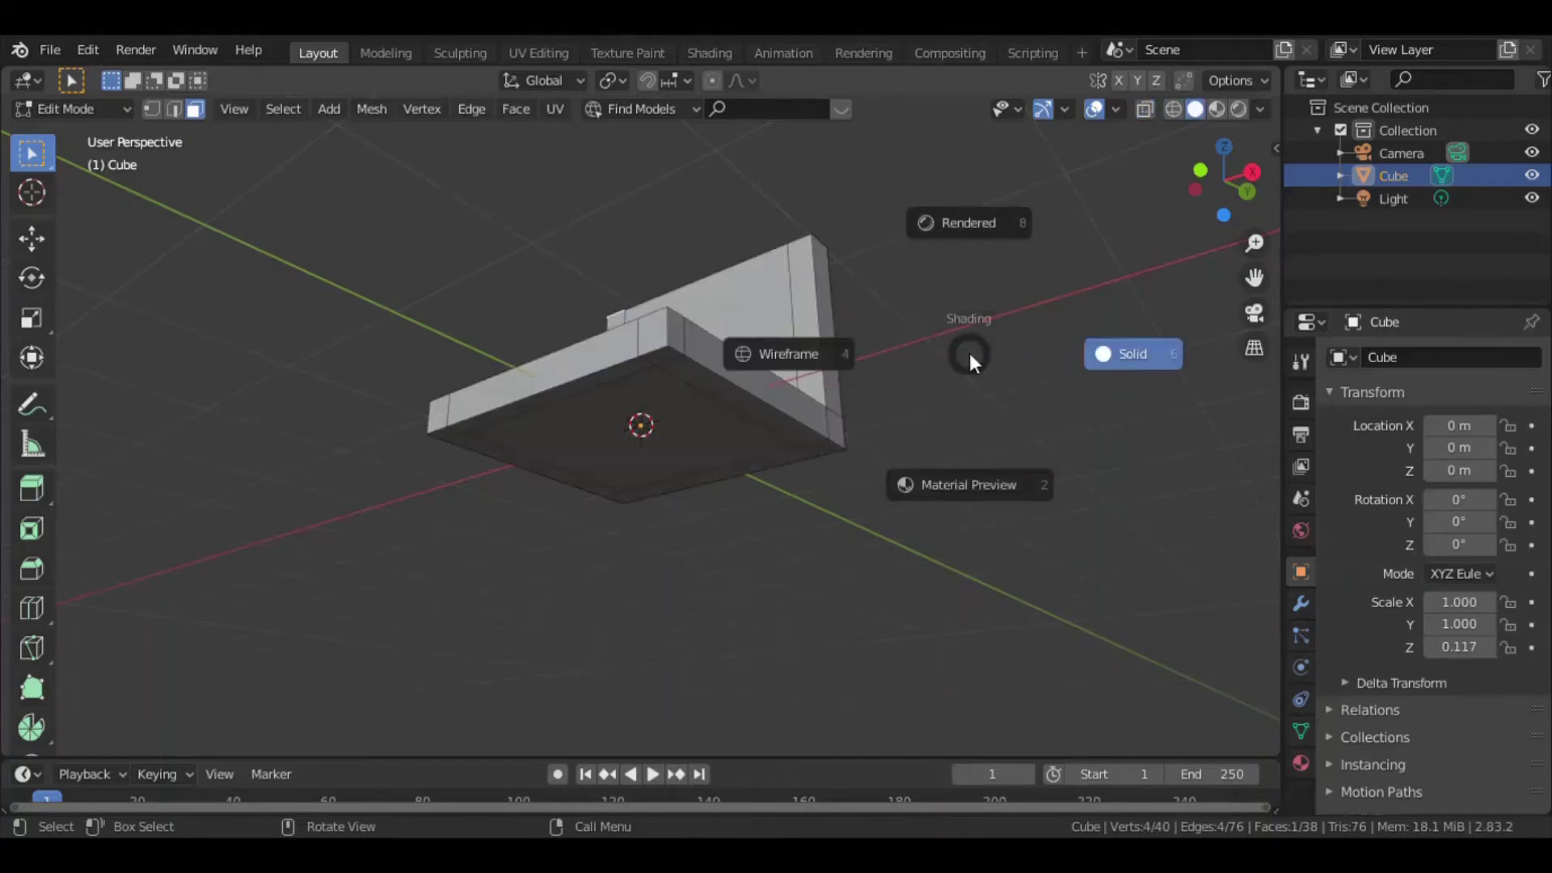
left_click(1111, 362)
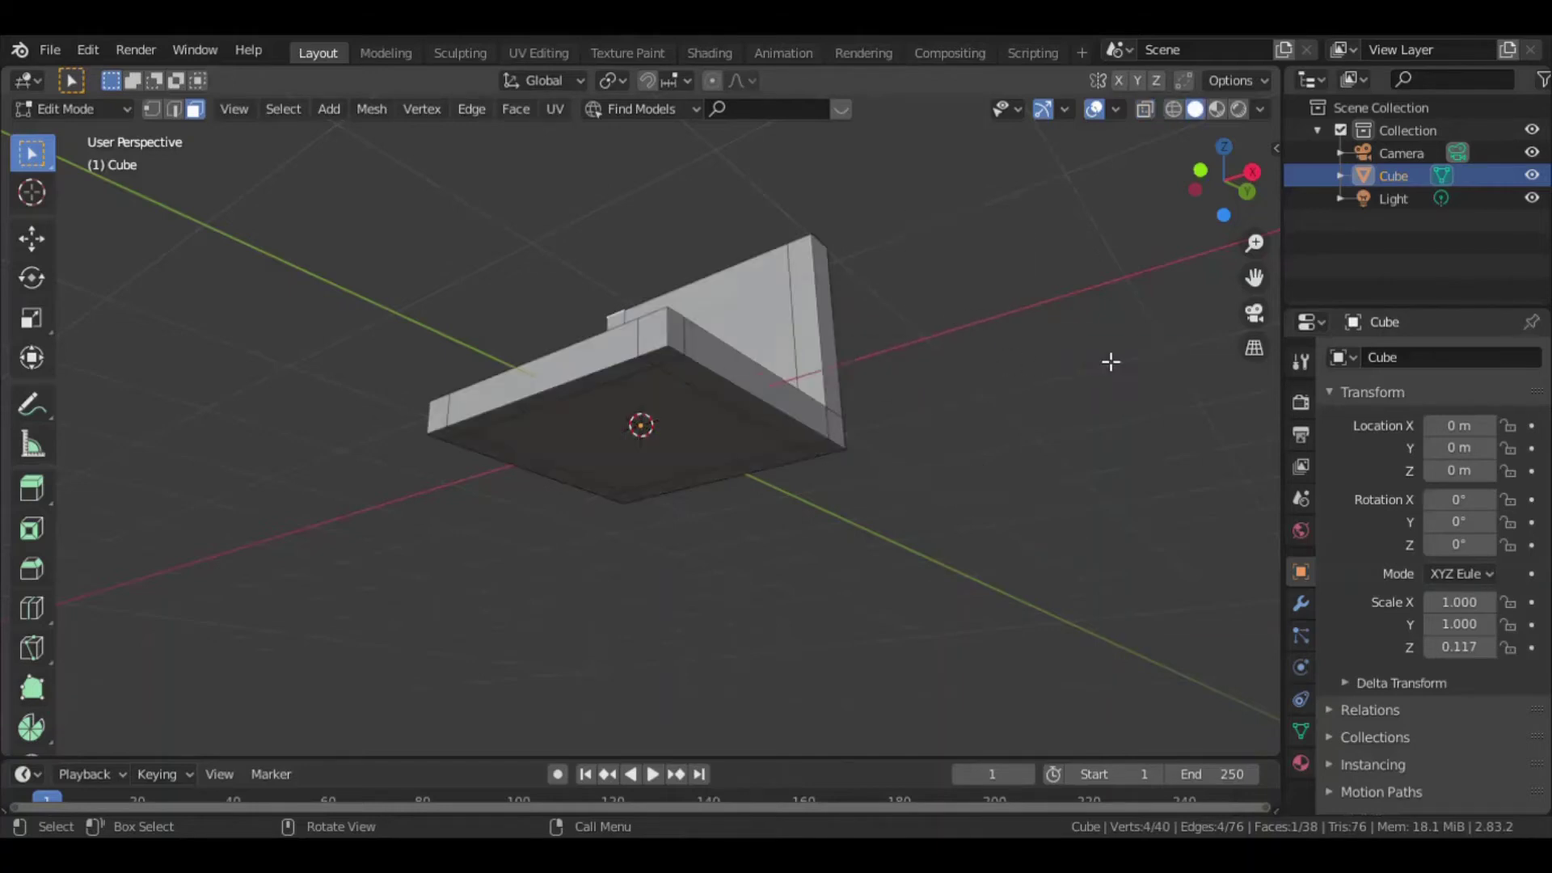
key("z")
key("z")
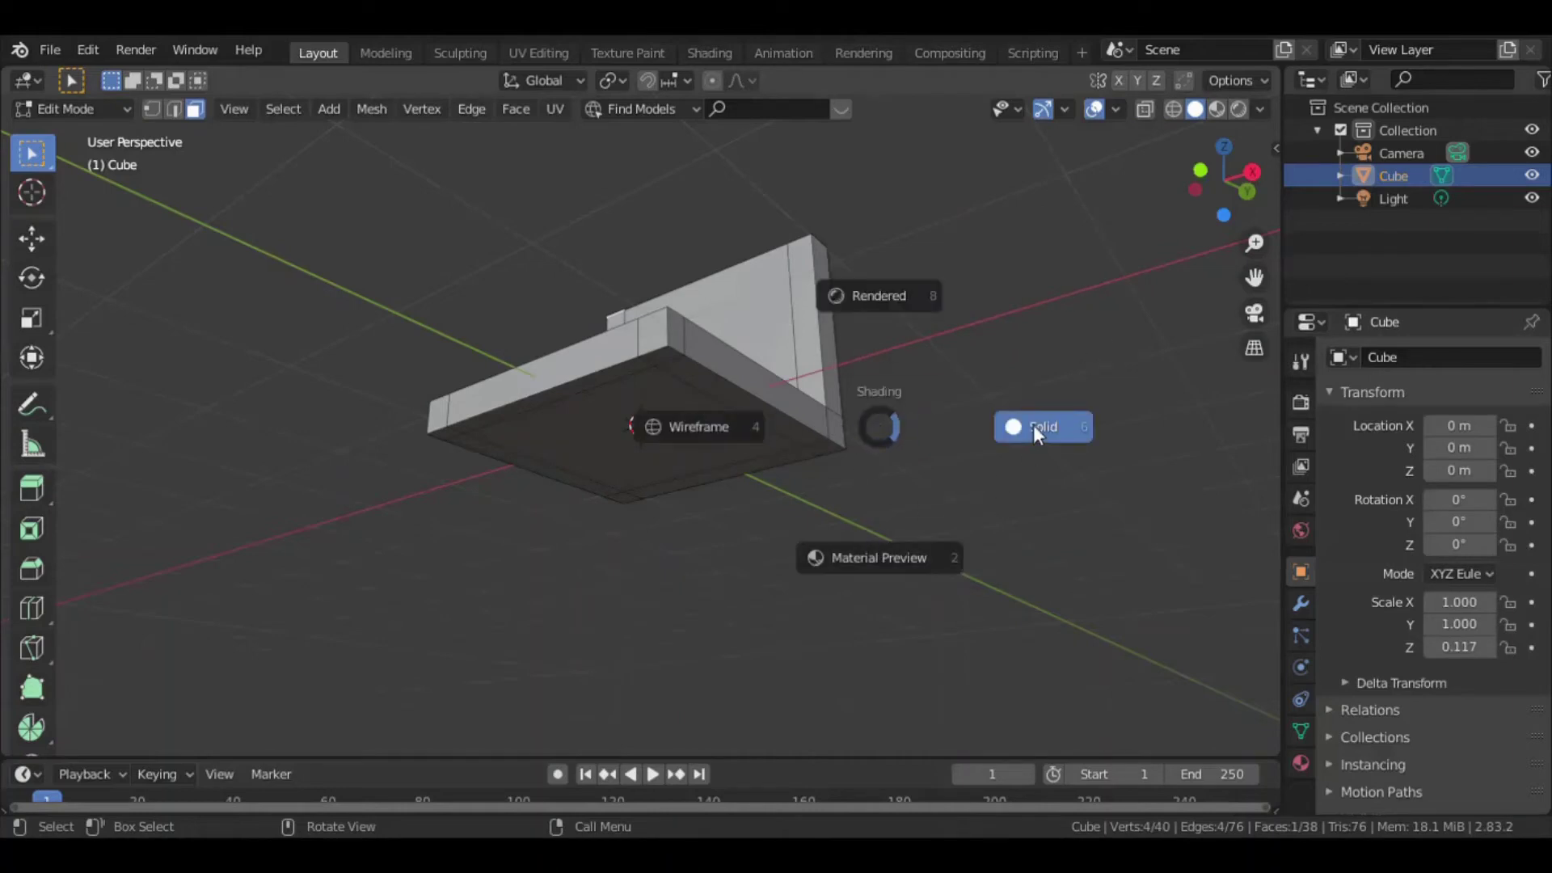
left_click(1033, 425)
Select the four corner faces on the seat's underside and orbit to inspect them.
mouse_move(881, 451)
middle_mouse_down()
mouse_move(769, 371)
mouse_move(629, 346)
middle_mouse_up()
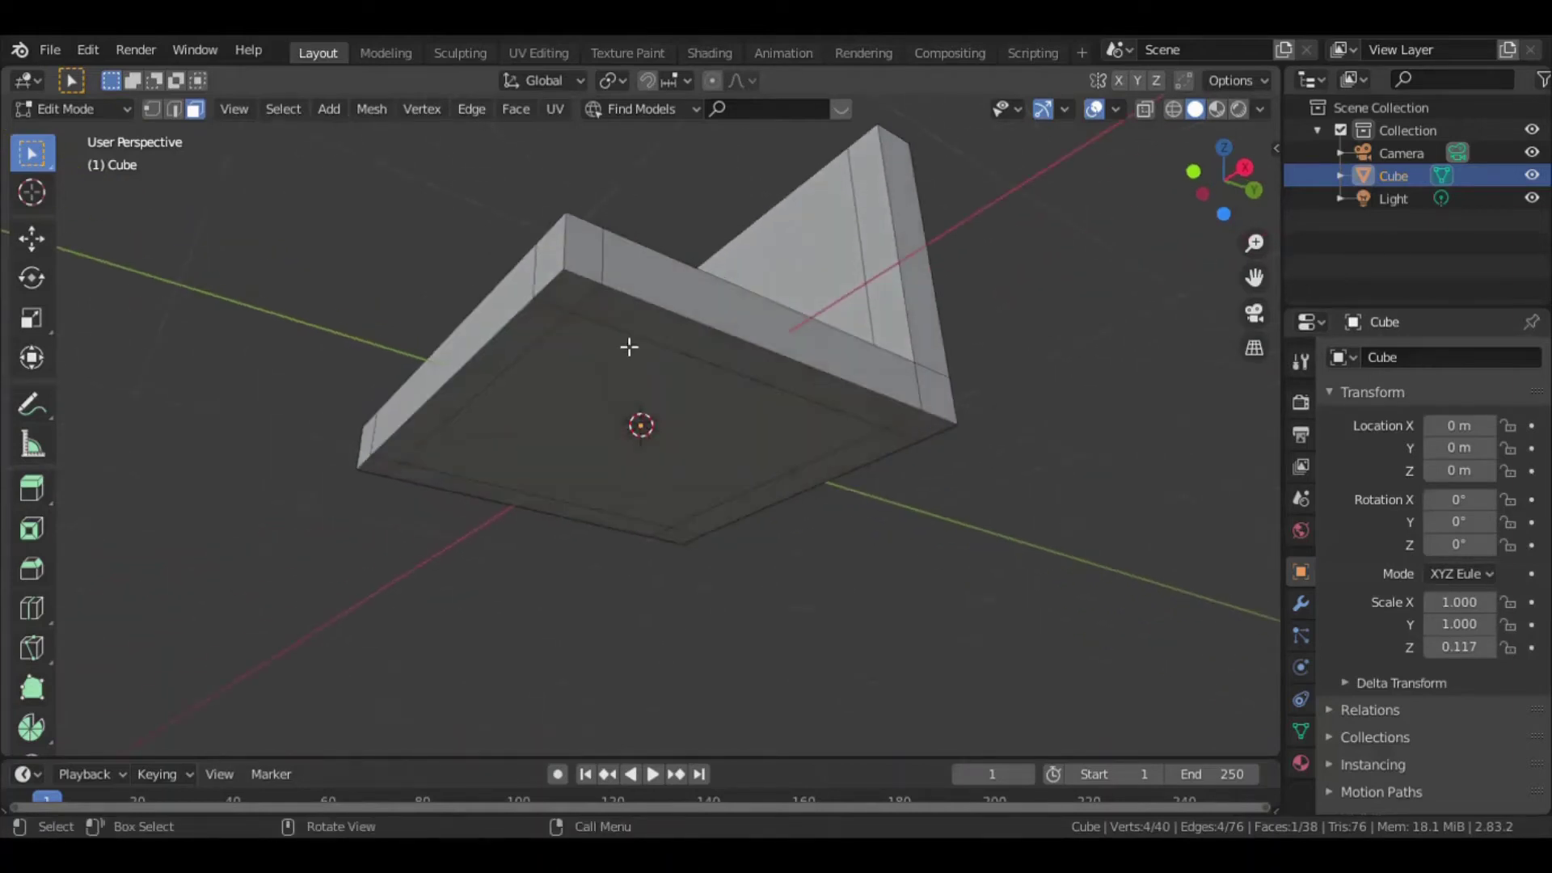
left_click(570, 292)
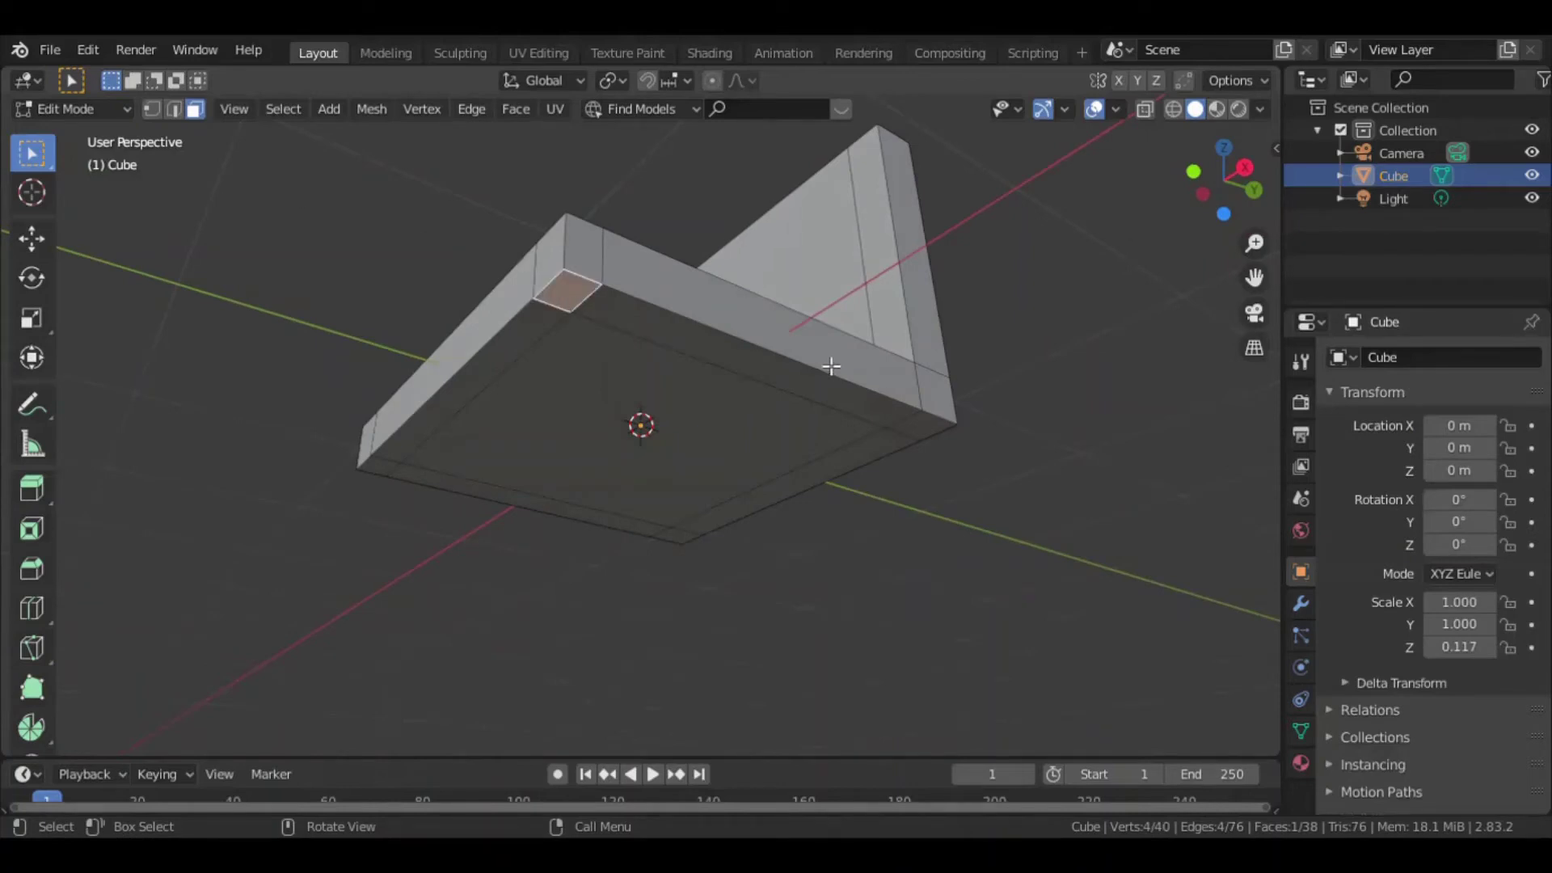
left_click(934, 438, "shift")
left_click(676, 540, "shift")
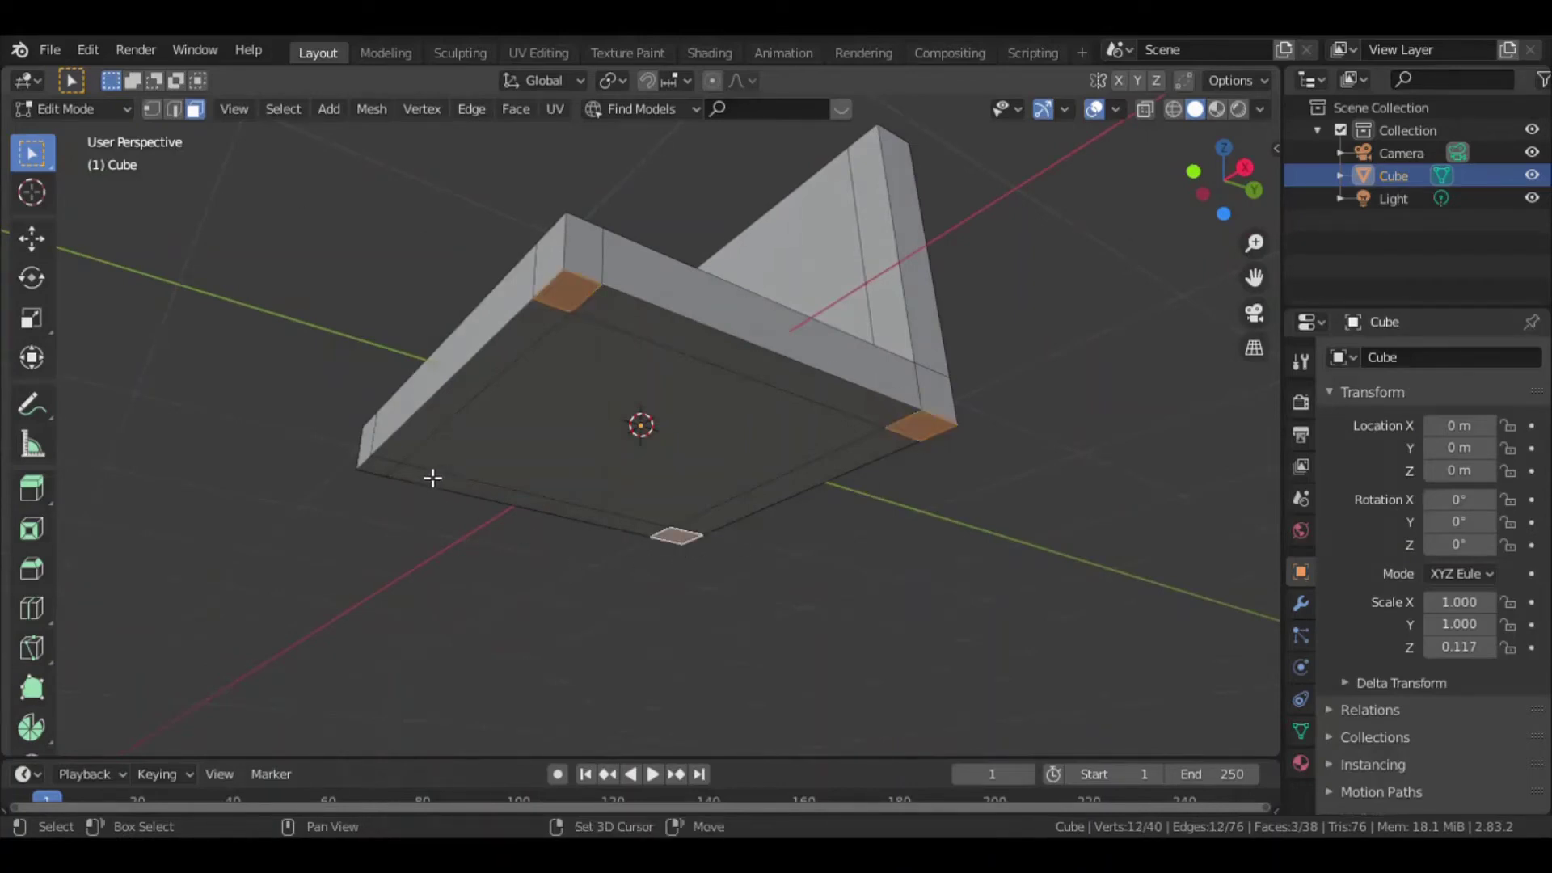
left_click(382, 467, "shift")
mouse_move(433, 497)
middle_mouse_down()
mouse_move(824, 391)
mouse_move(932, 446)
mouse_move(752, 370)
middle_mouse_up()
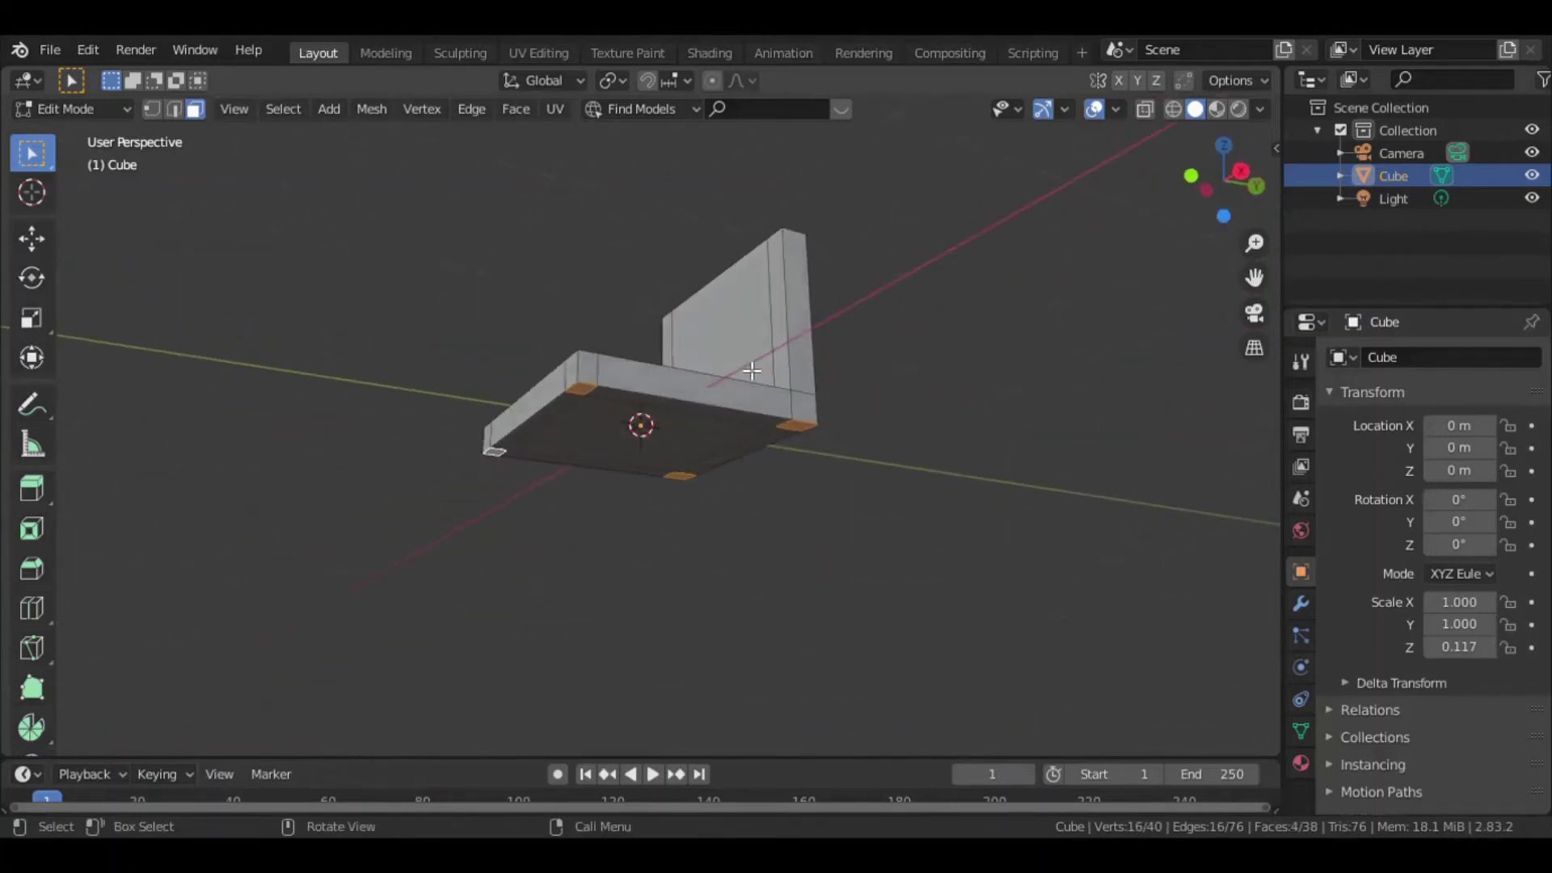
scroll(869, 421, "up", 2)
scroll(873, 422, "up", 3)
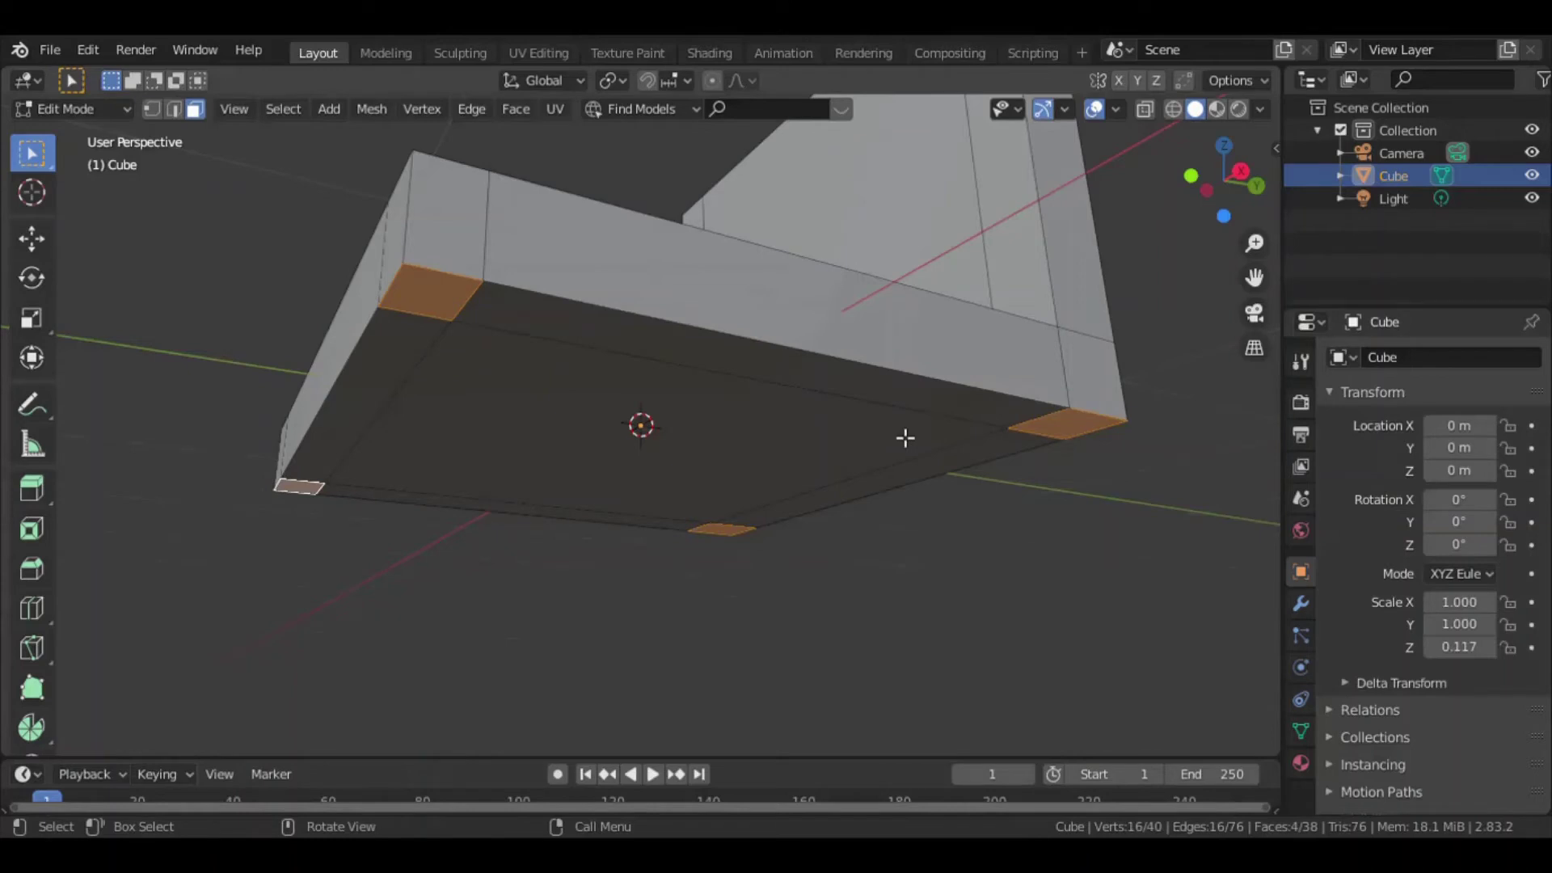
scroll(904, 437, "down", 2)
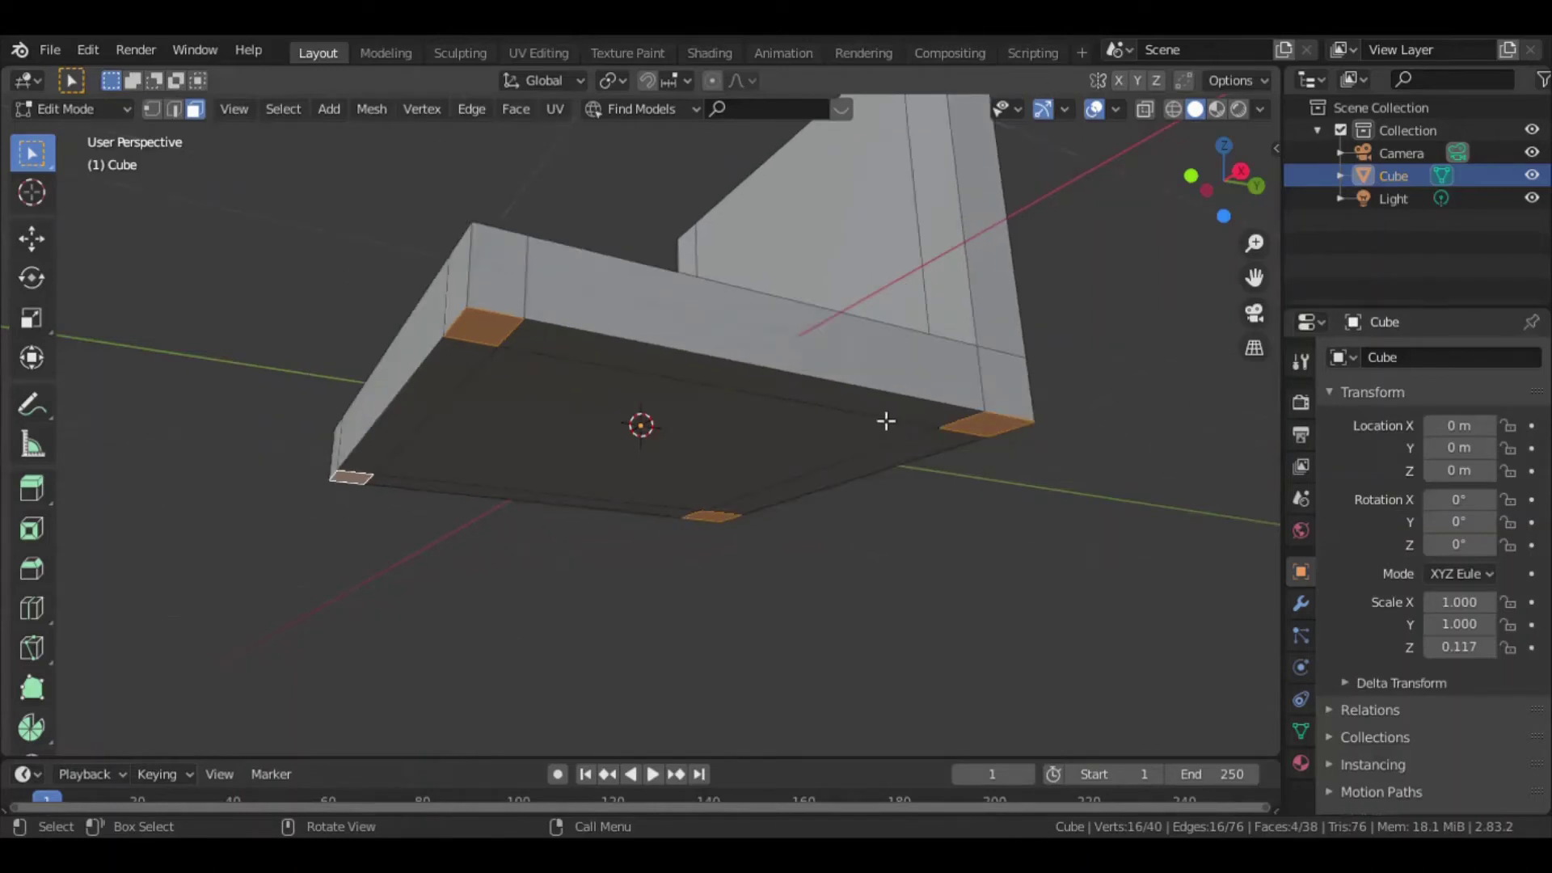
middle_click_drag(887, 419, 934, 442)
Extrude the four corner faces about 0.73 m down along local Z into chair legs, then deselect.
key("e")
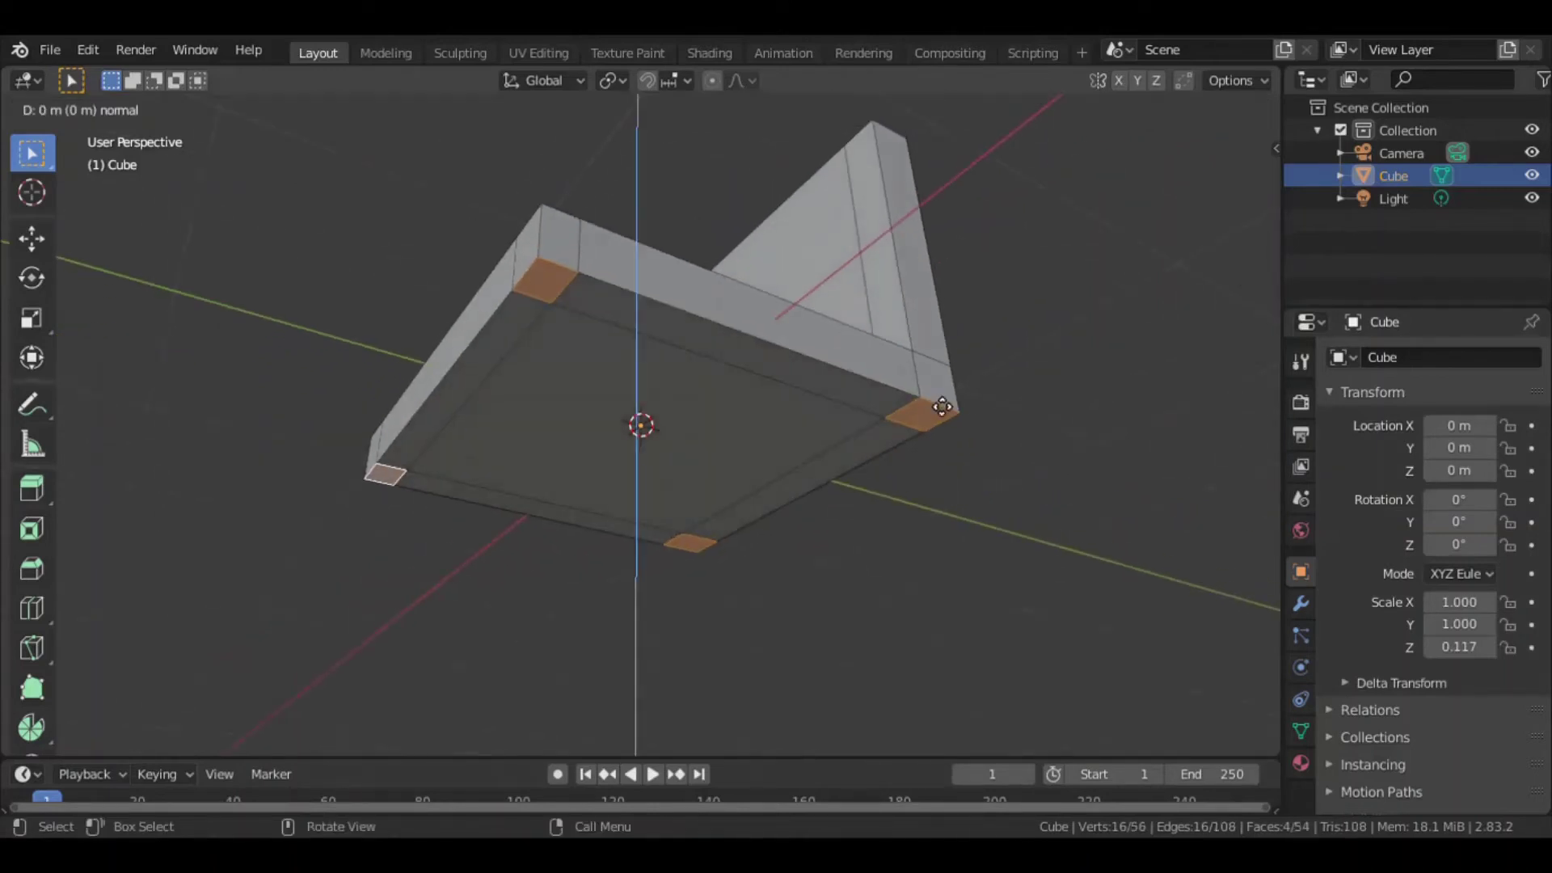
key("z")
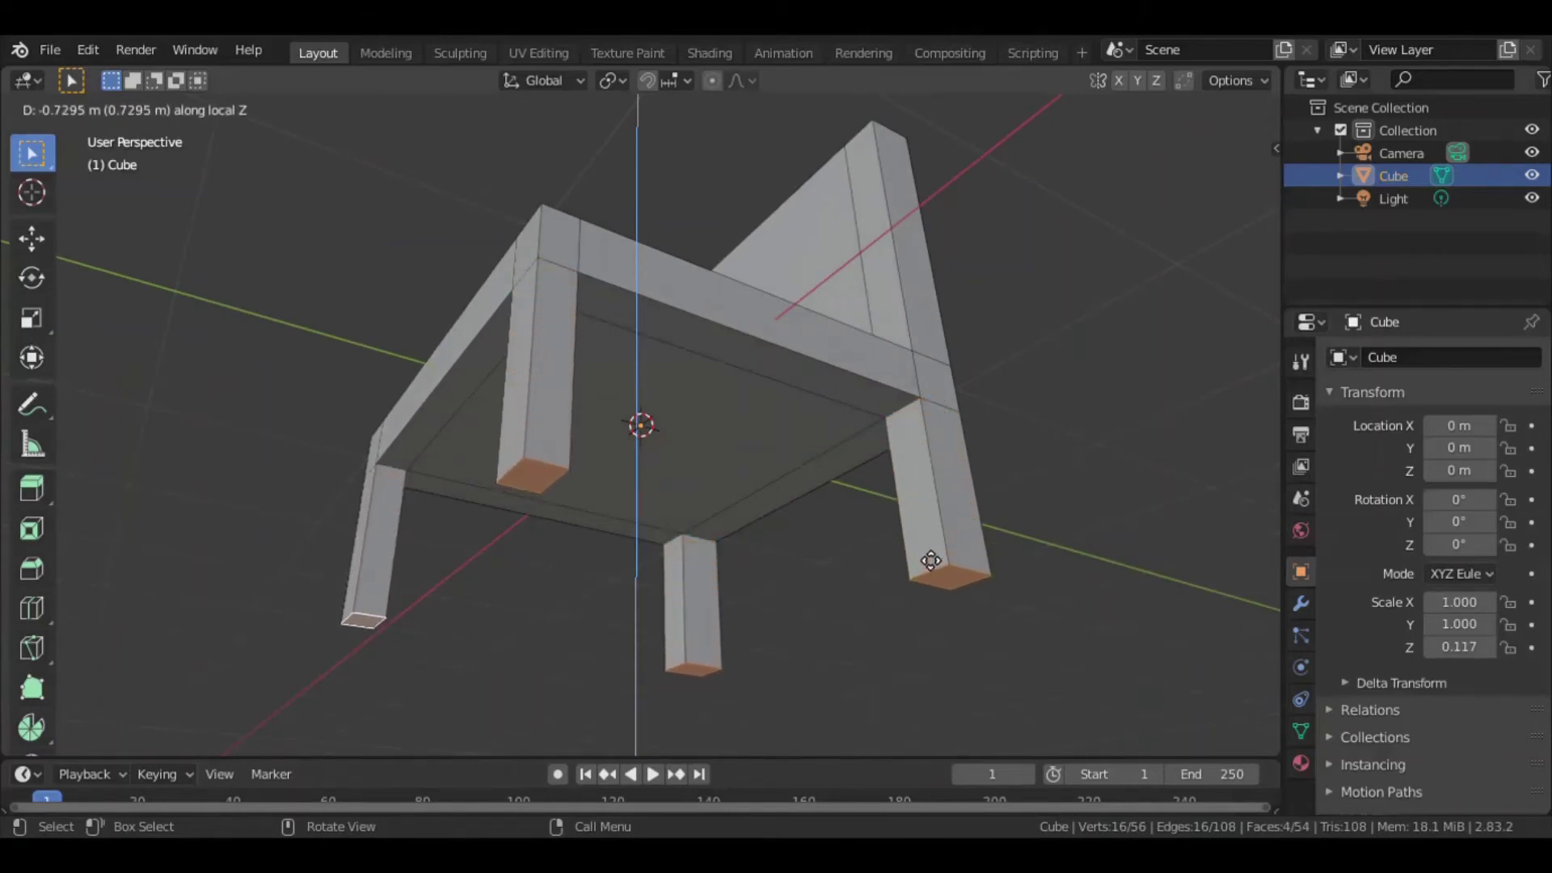
left_click(931, 560)
mouse_move(775, 295)
middle_mouse_down()
mouse_move(923, 388)
mouse_move(679, 360)
mouse_move(906, 369)
middle_mouse_up()
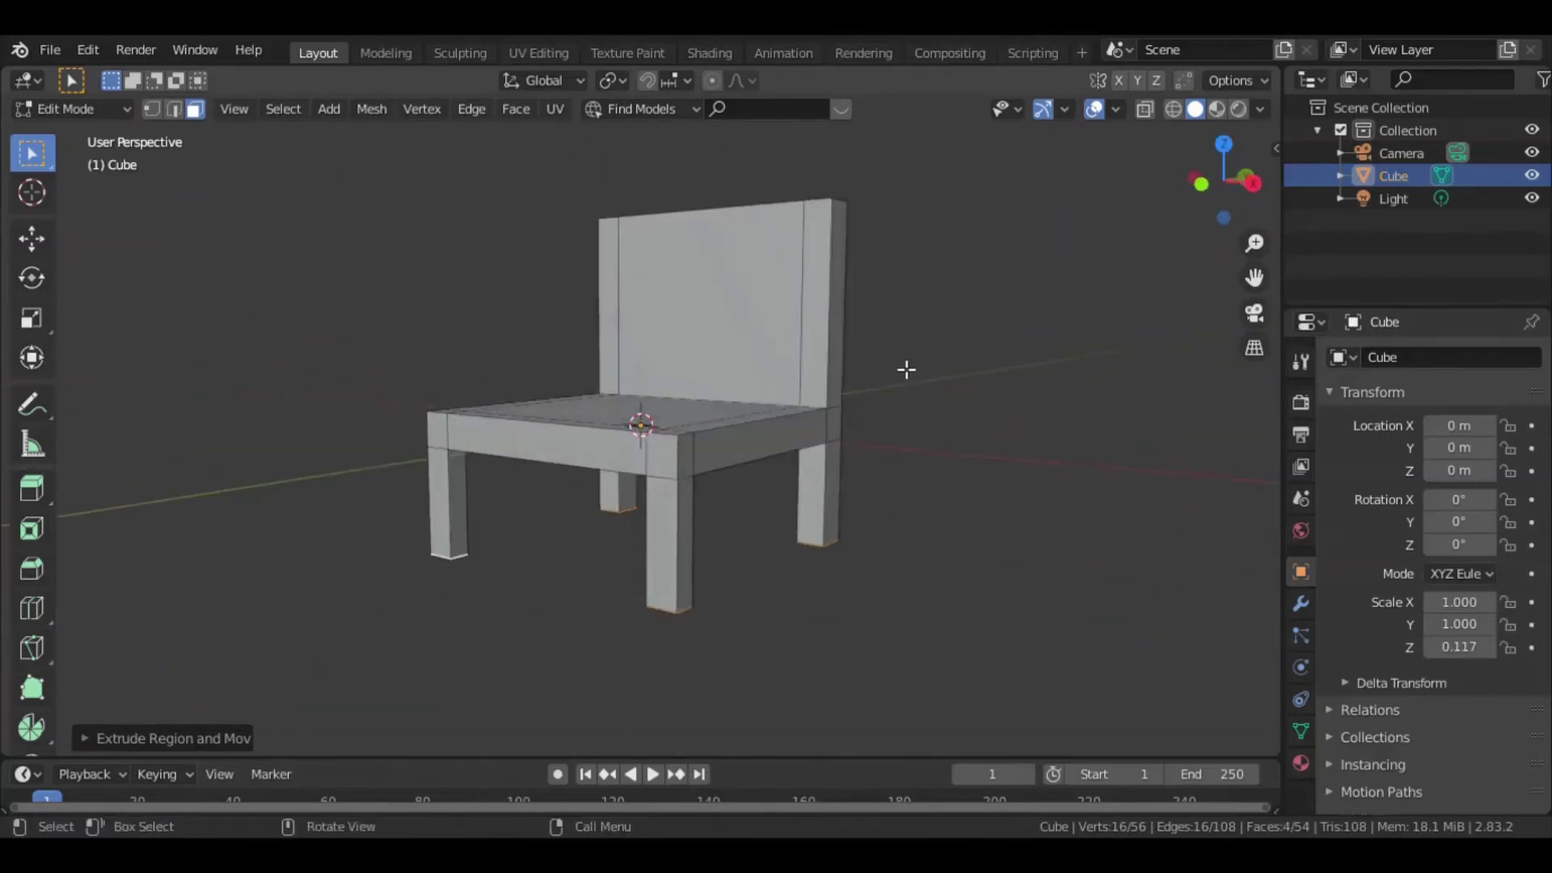
scroll(904, 367, "down", 2)
left_click(889, 363)
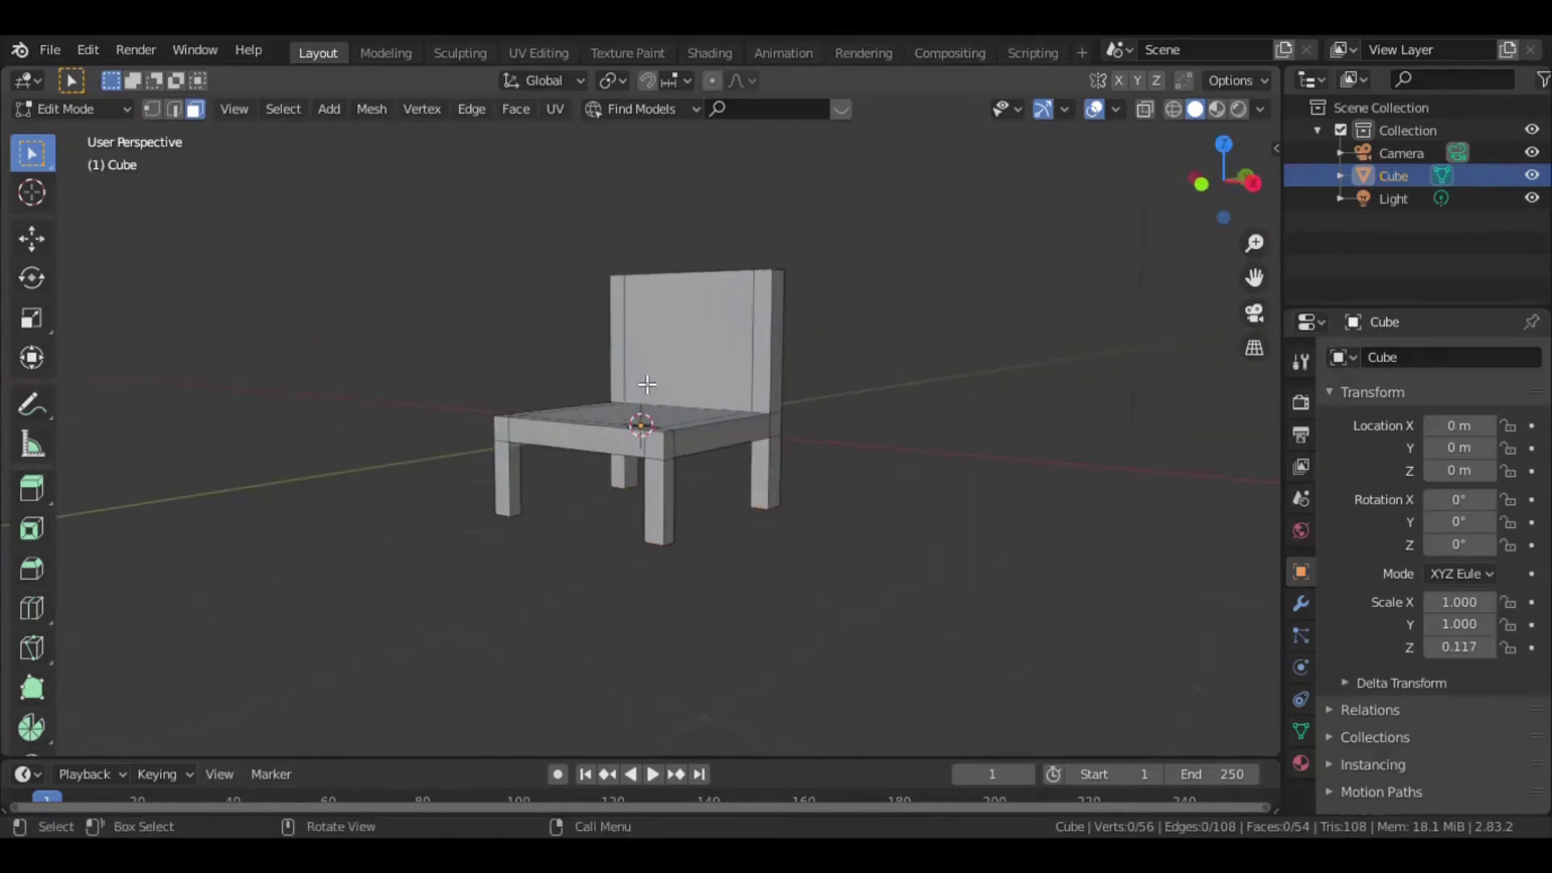
scroll(776, 449, "up", 3)
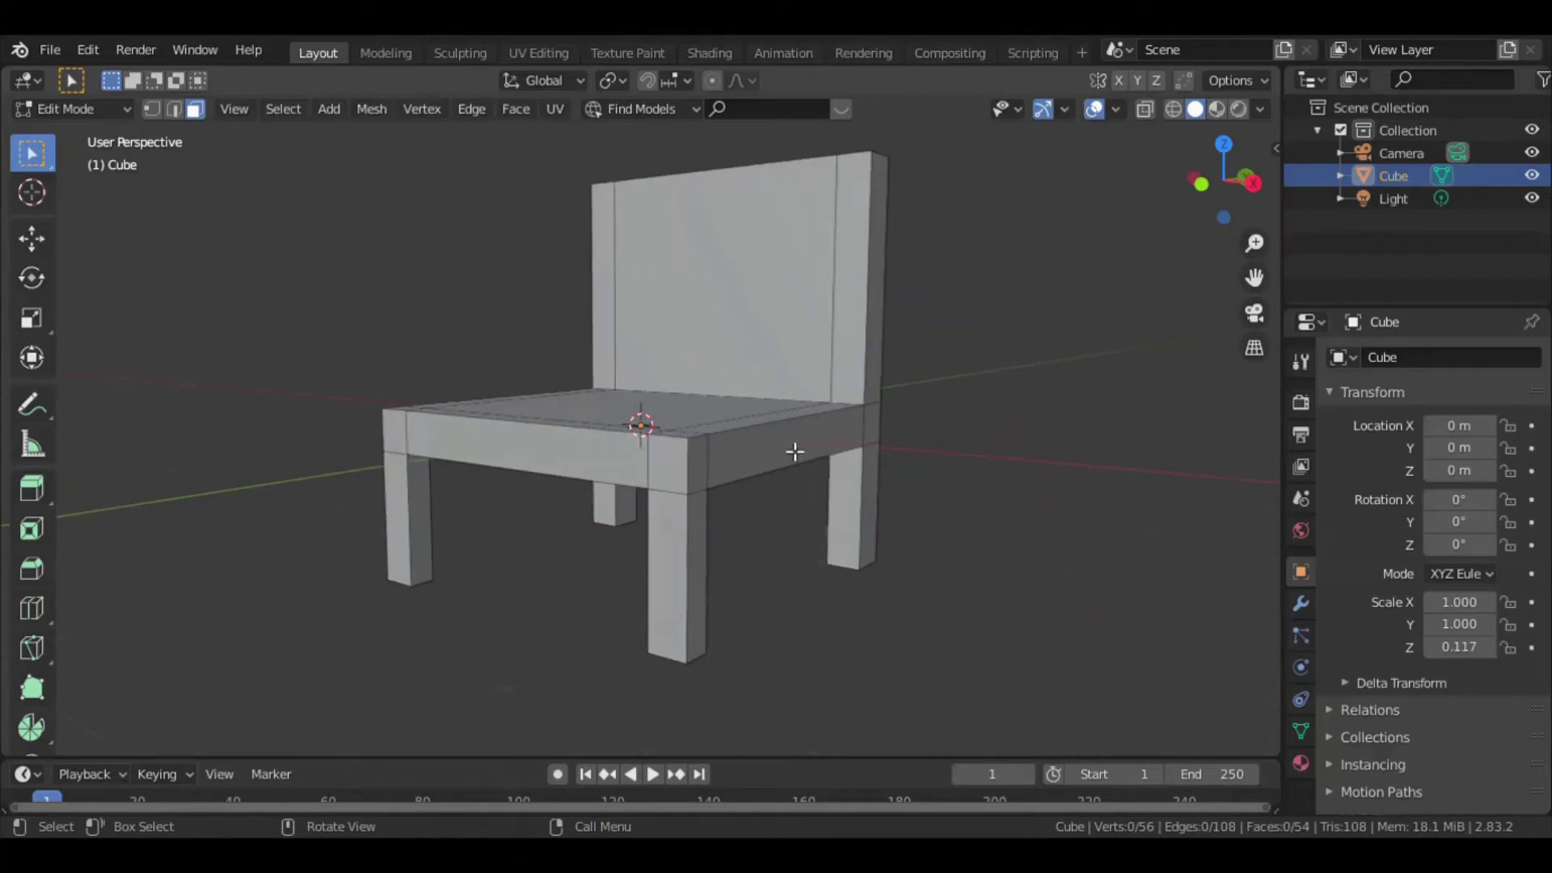
scroll(654, 368, "down", 3)
mouse_move(656, 369)
middle_mouse_down()
mouse_move(620, 367)
mouse_move(700, 381)
middle_mouse_up()
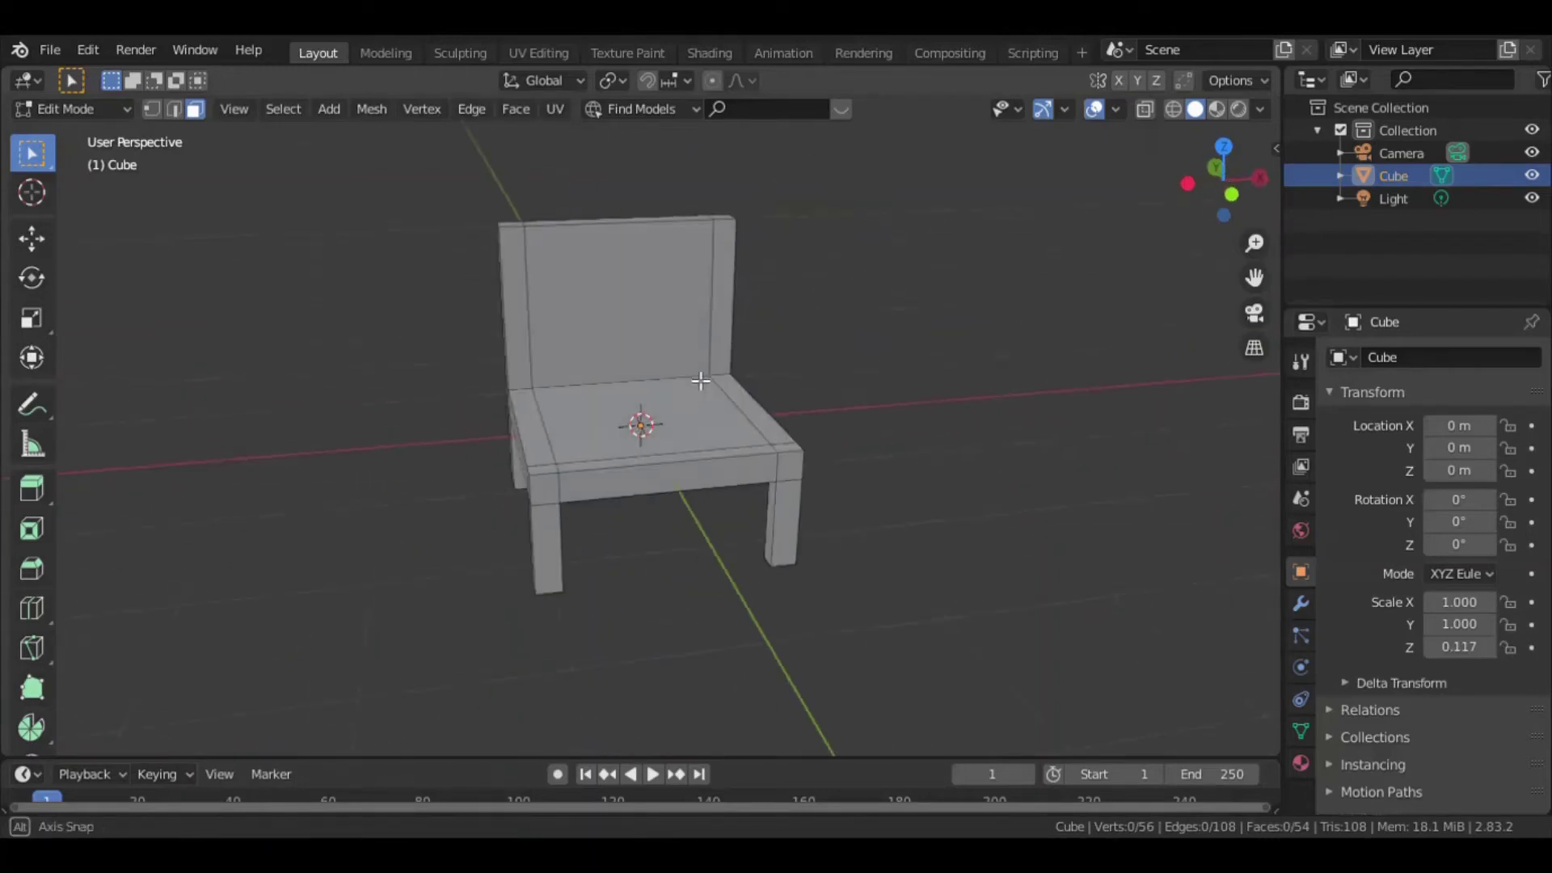
In Object Mode, raise the chair to Location Z 0.8535 m from the Right Orthographic view.
key("Tab")
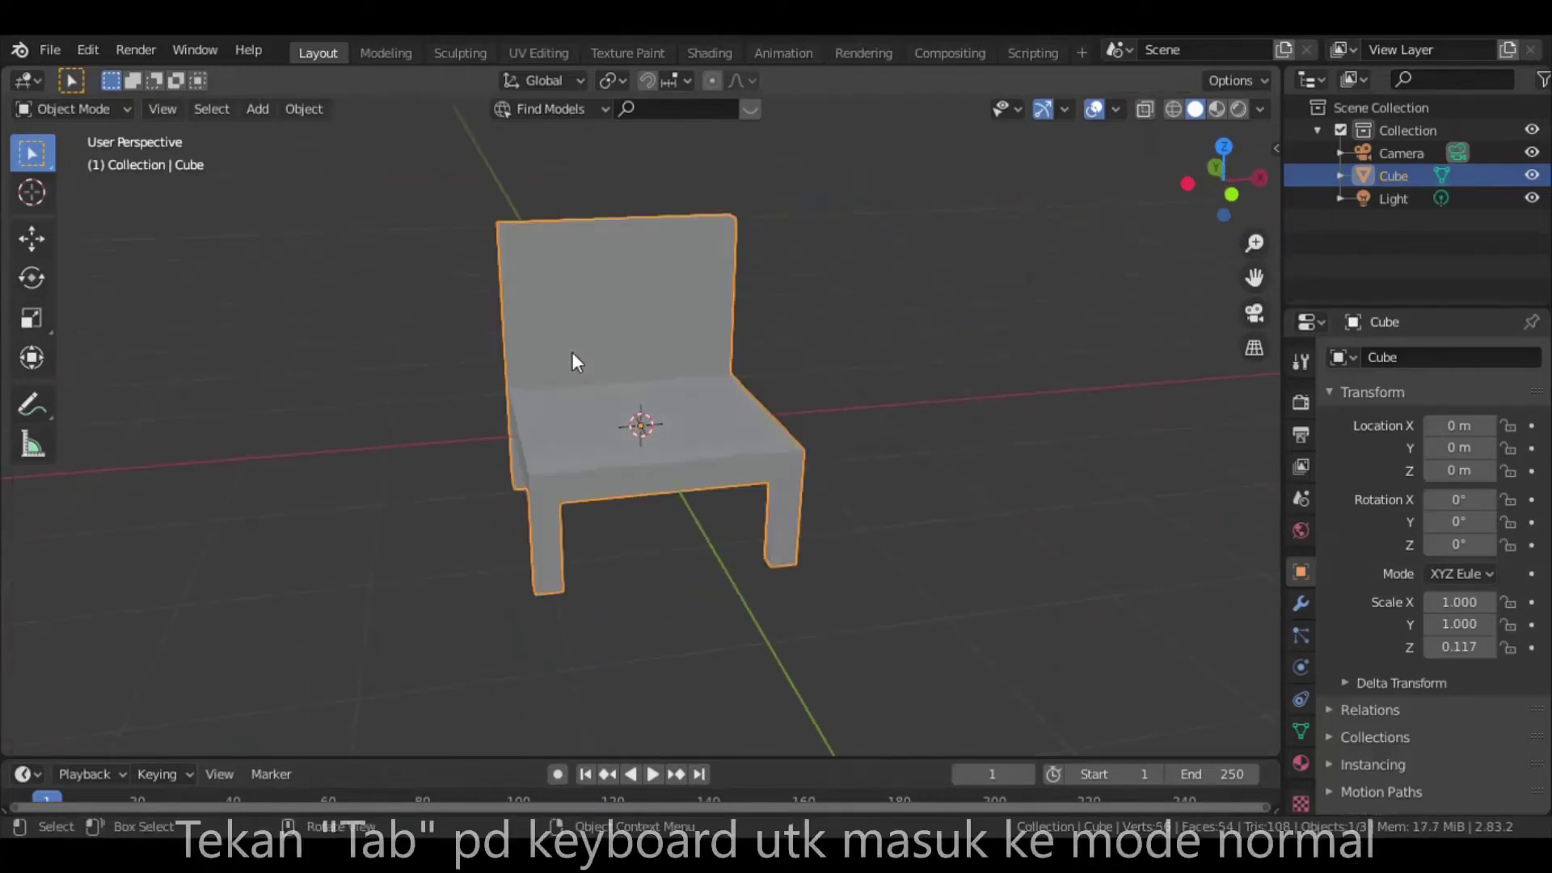
scroll(777, 365, "up", 1)
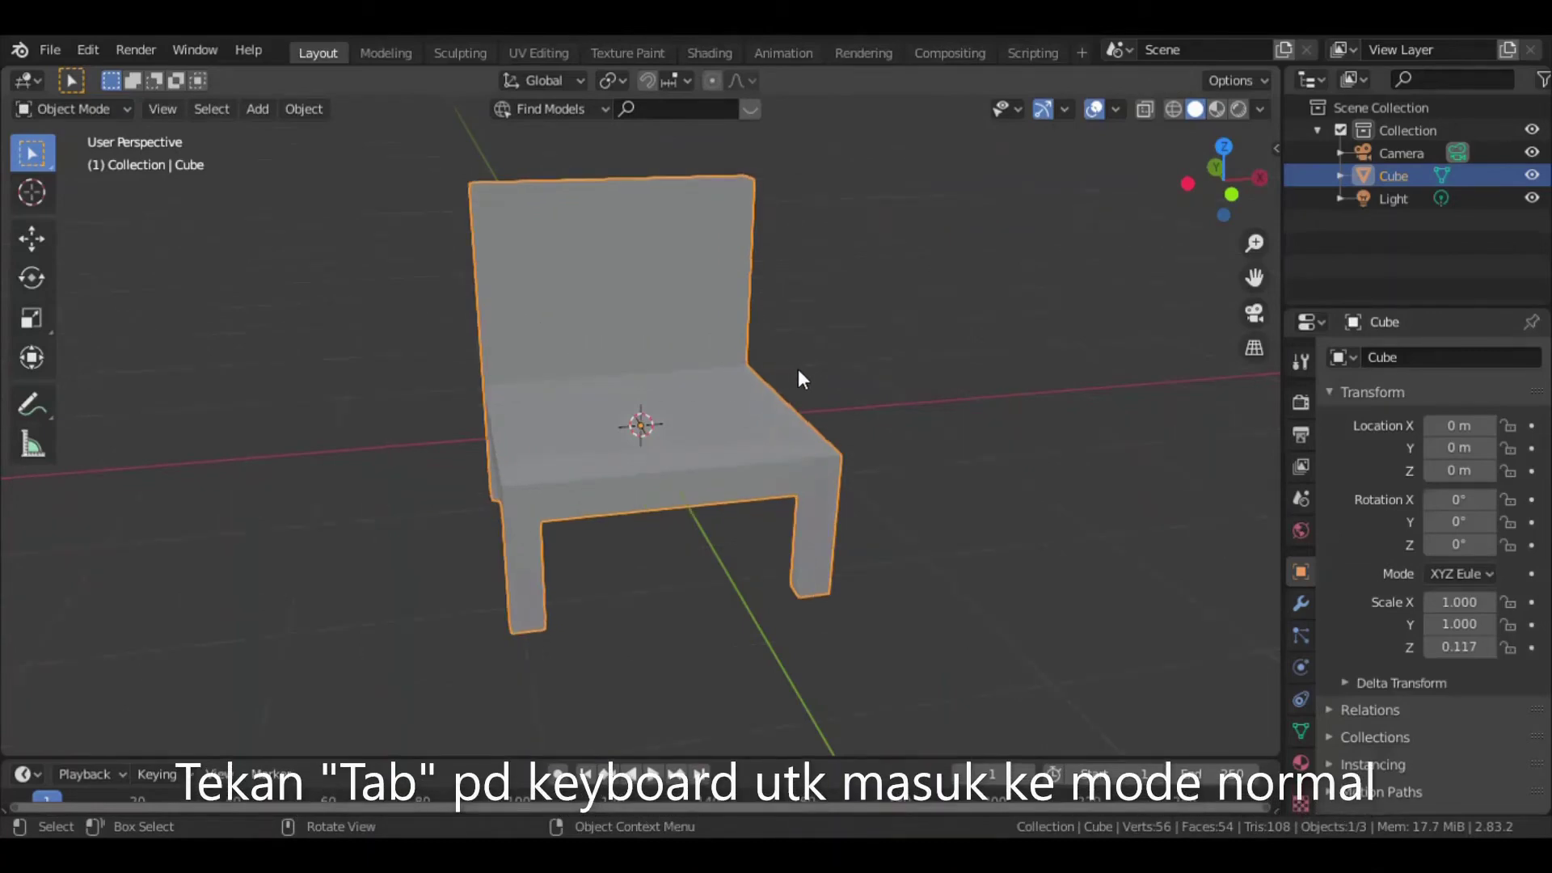
key("grave")
left_click(914, 369)
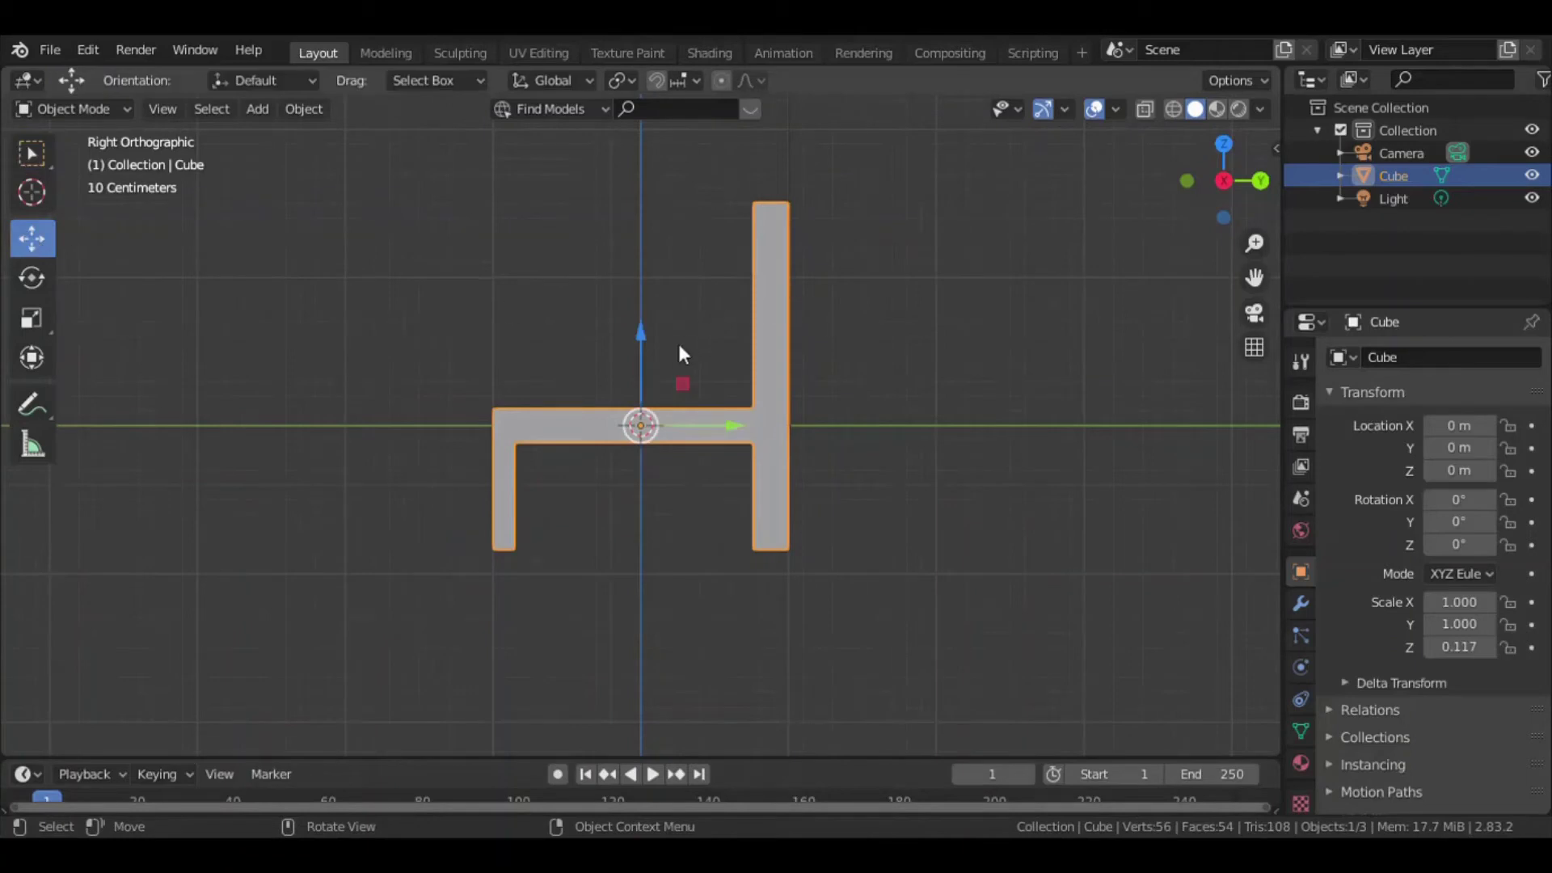
mouse_move(637, 337)
left_mouse_down()
mouse_move(664, 206)
mouse_move(665, 225)
left_mouse_up()
mouse_move(695, 316)
middle_mouse_down()
mouse_move(647, 288)
mouse_move(745, 350)
mouse_move(552, 339)
middle_mouse_up()
mouse_move(943, 349)
middle_mouse_down()
mouse_move(692, 279)
mouse_move(1032, 349)
mouse_move(641, 364)
mouse_move(720, 374)
mouse_move(634, 391)
middle_mouse_up()
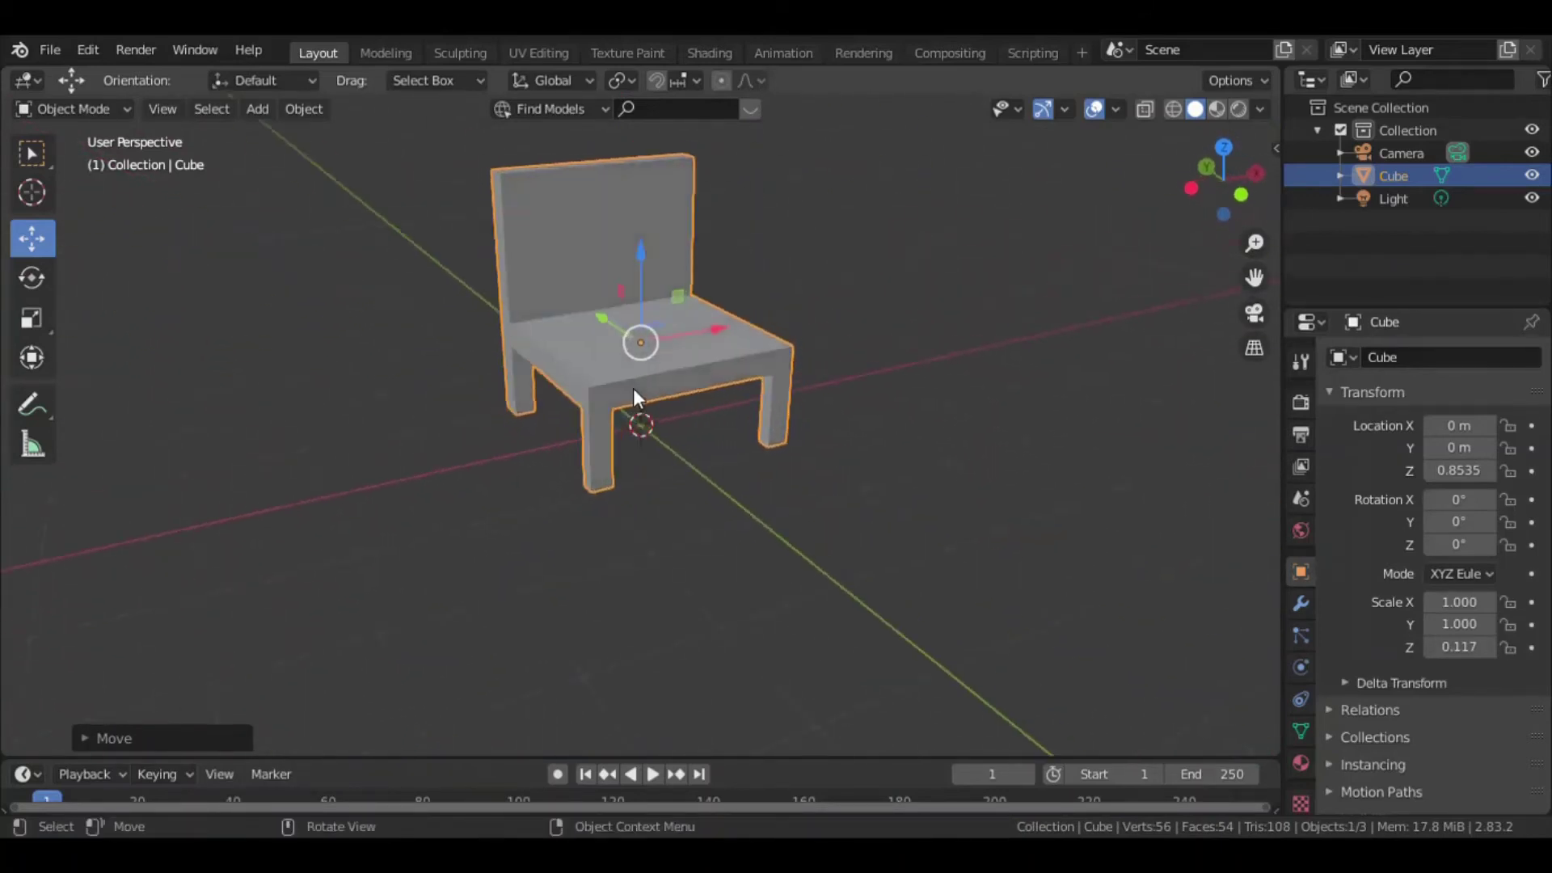
Add a plane under the chair and scale it to 2.801 as a floor.
key("shift+a")
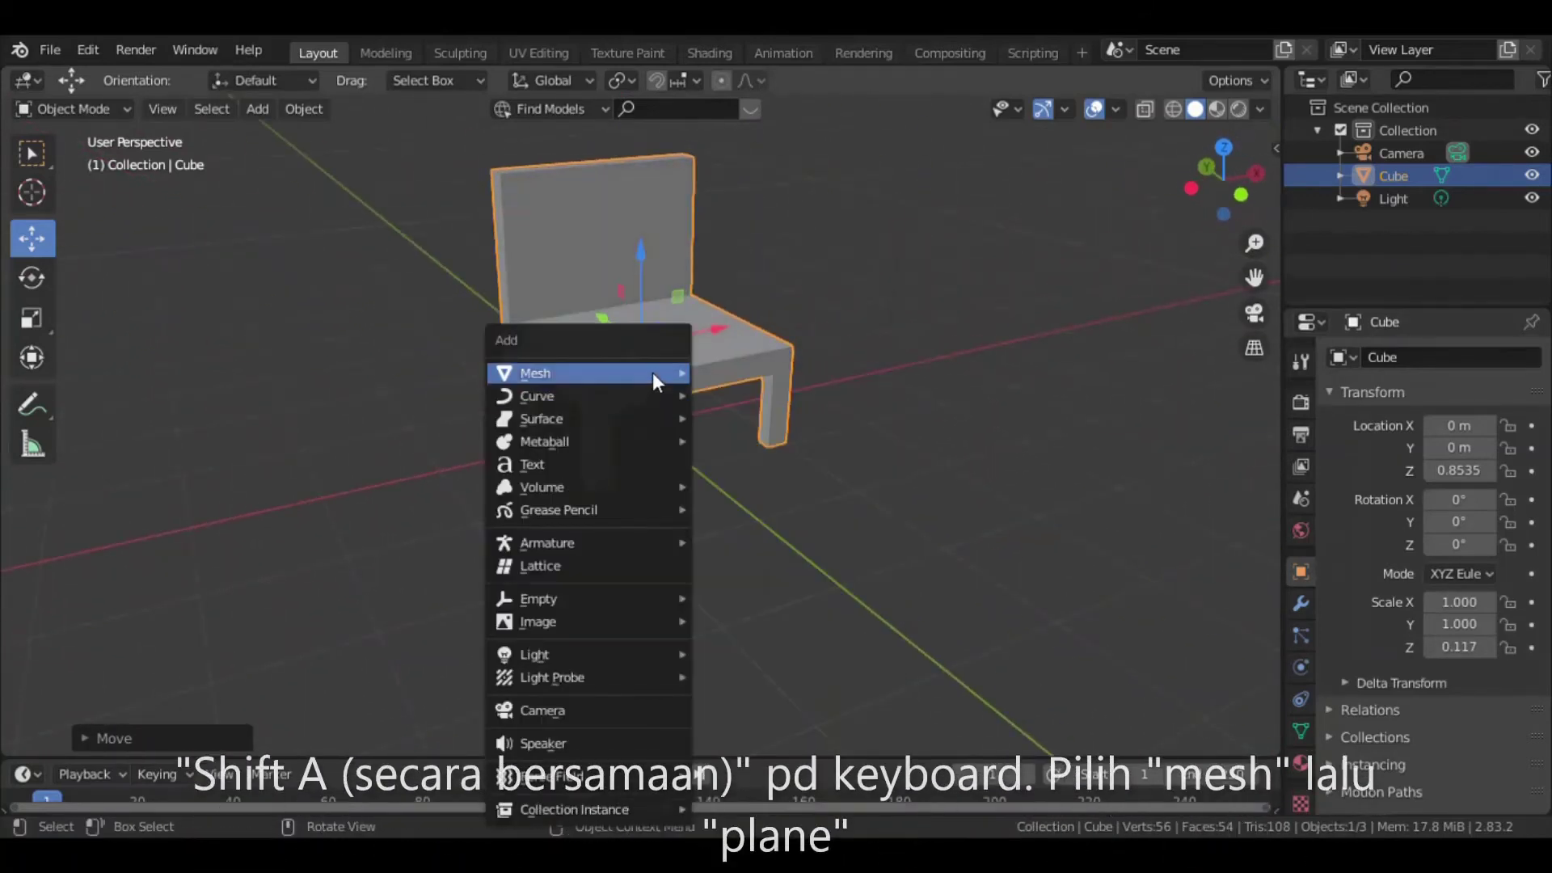
left_click(744, 369)
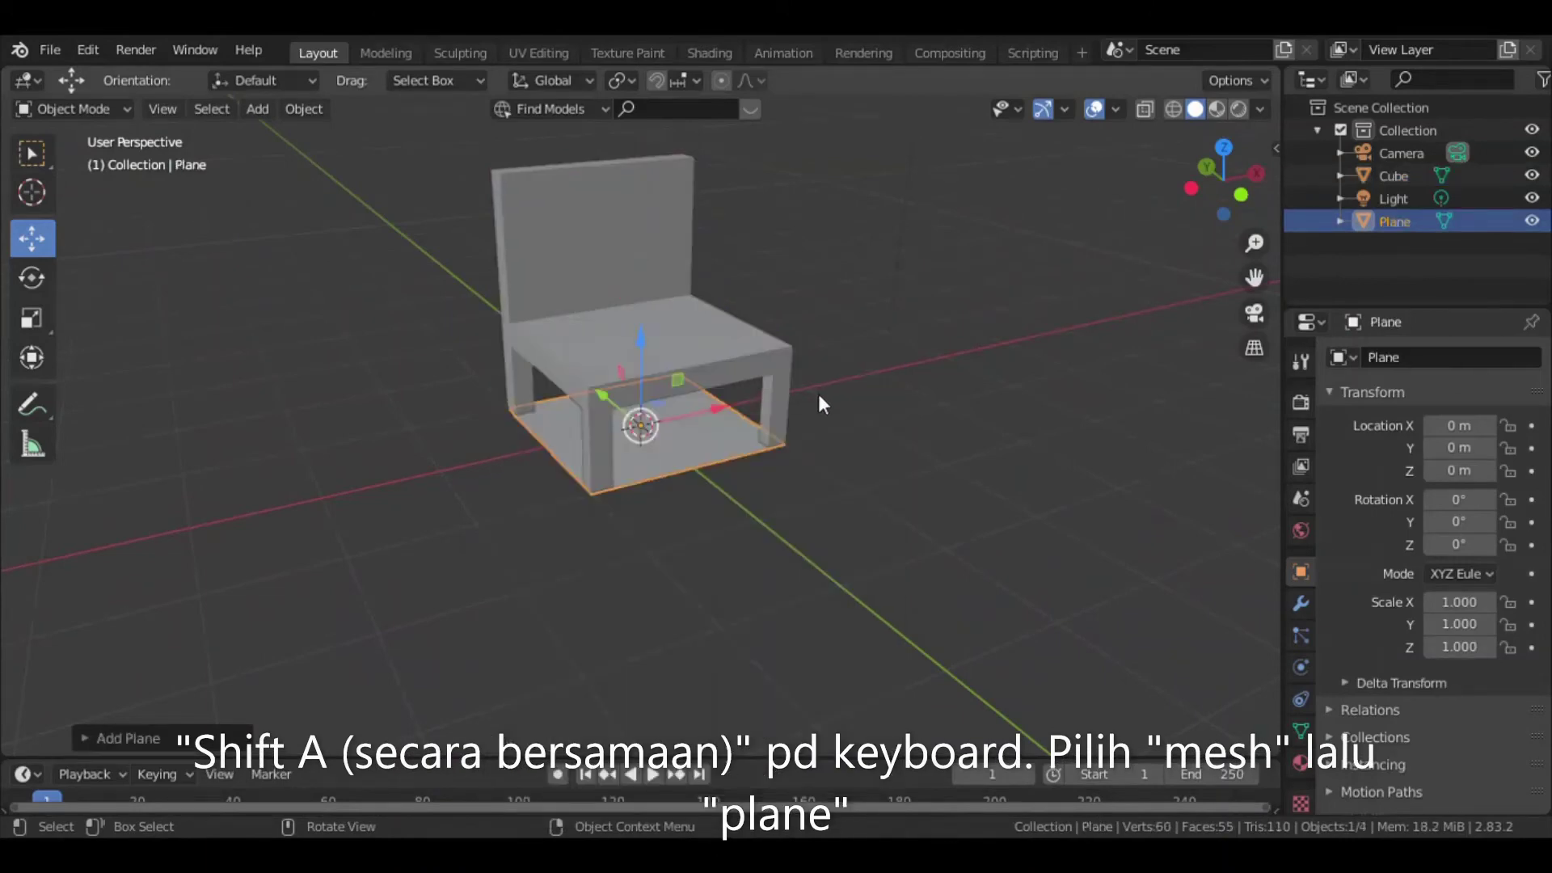
key("s")
left_click(1128, 477)
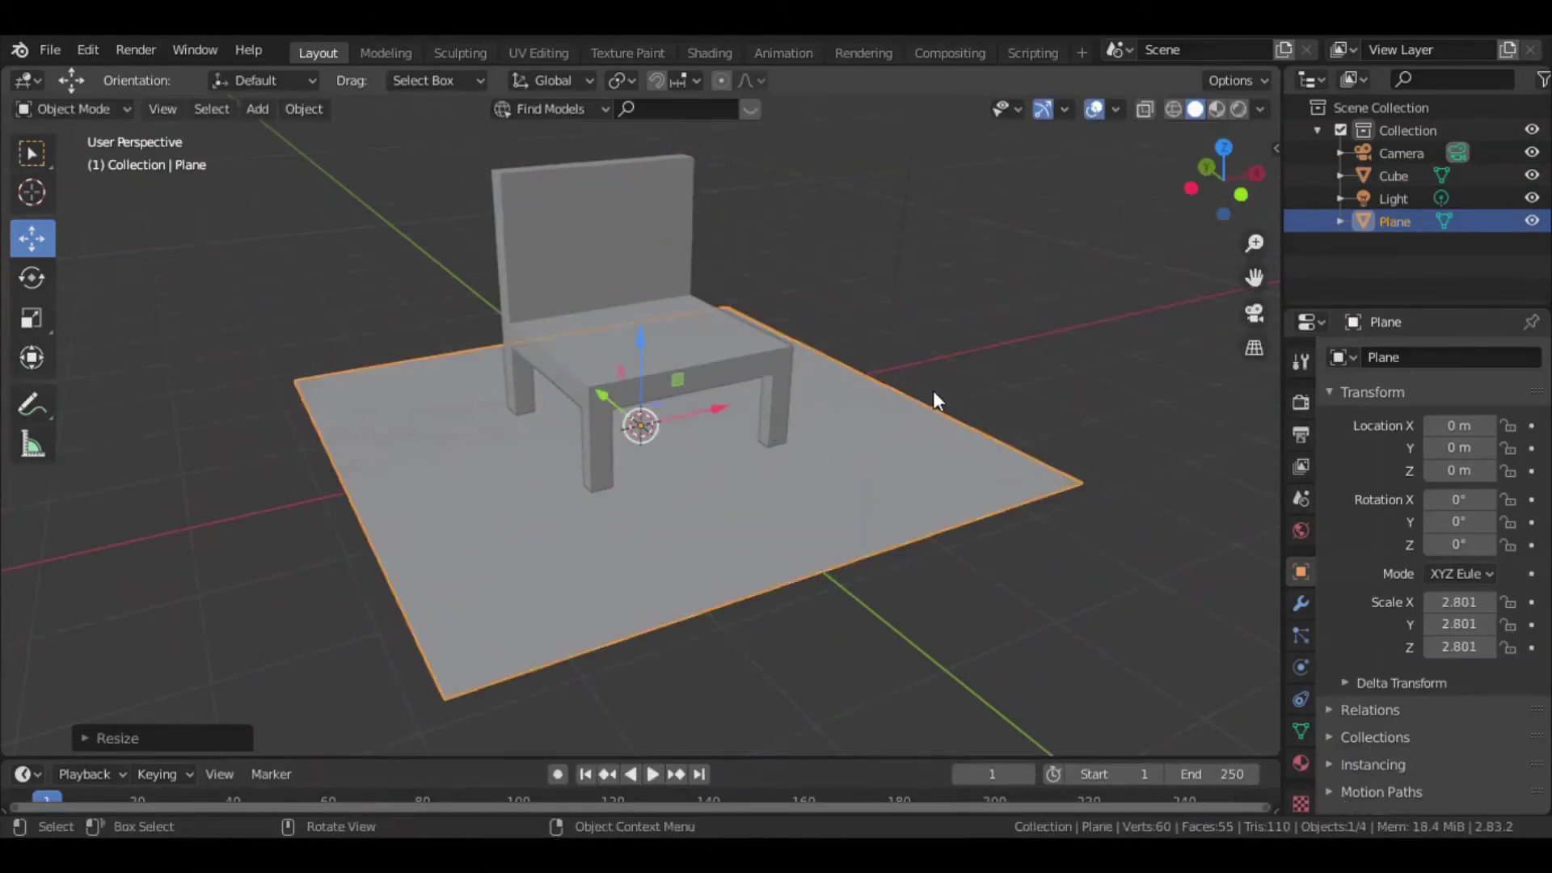
In Rendered shading, move the light along X to -0.1222 m so the chair casts shadows.
key("z")
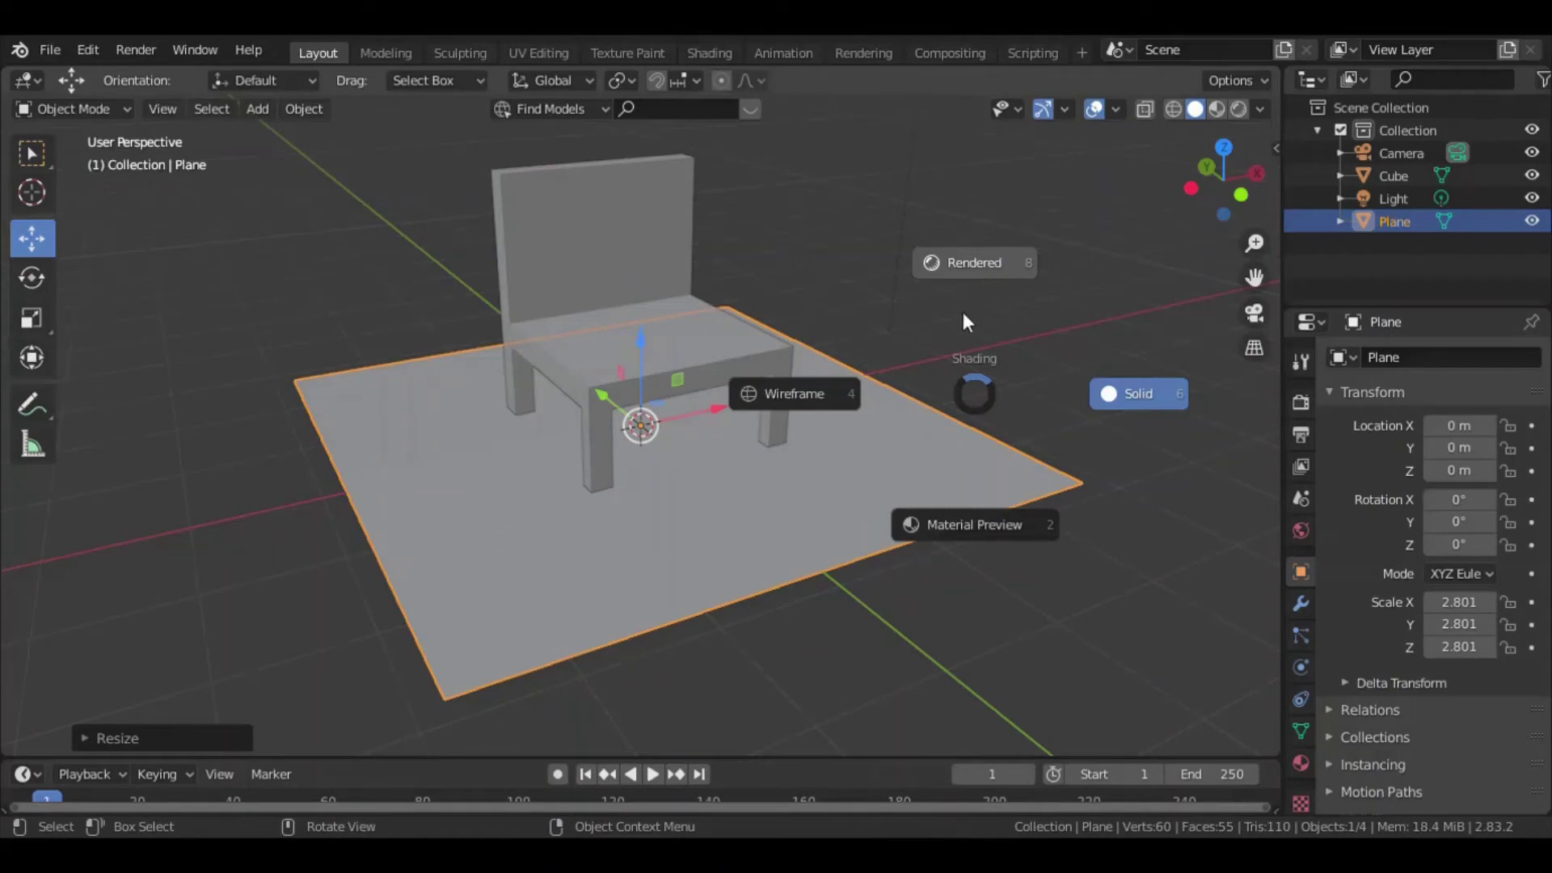
left_click(929, 369)
middle_click_drag(930, 370, 881, 373)
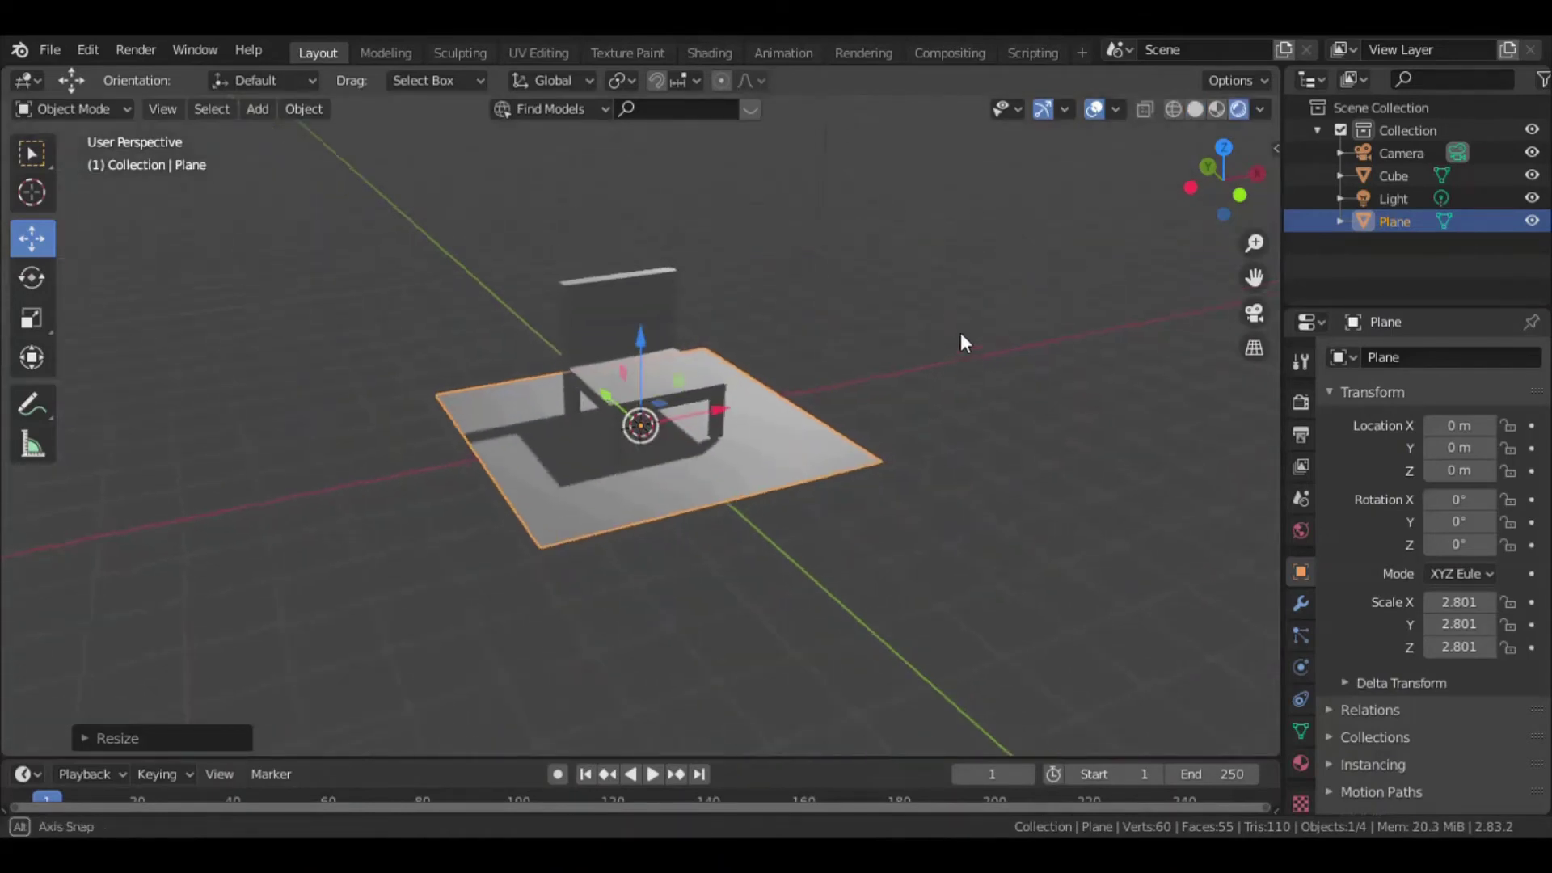
scroll(889, 368, "down", 2)
left_click(838, 174)
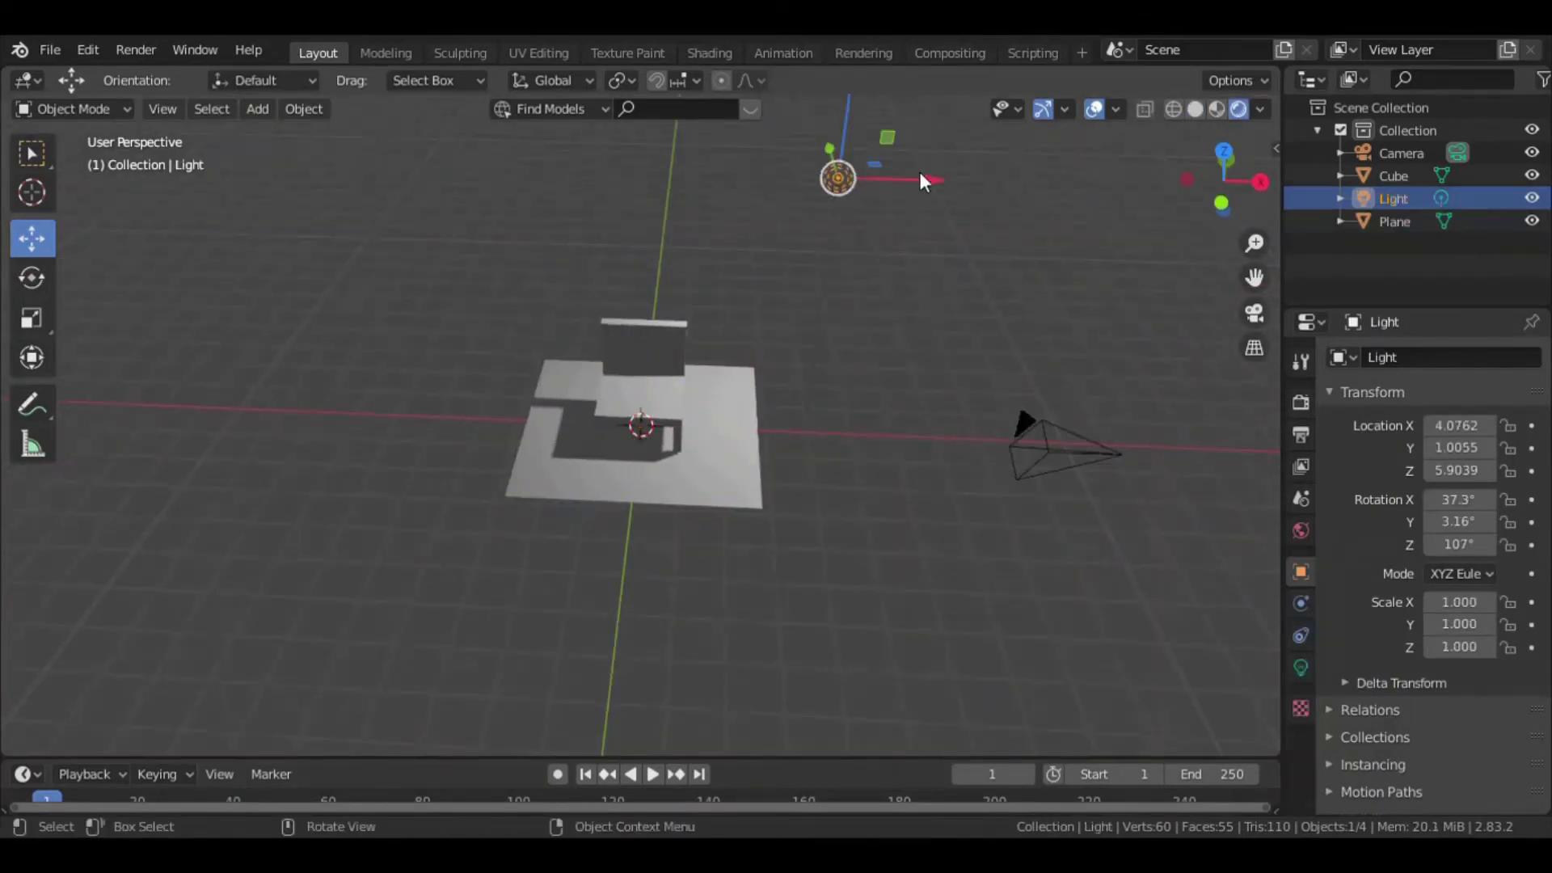
left_click_drag(919, 171, 718, 181)
scroll(866, 362, "up", 2)
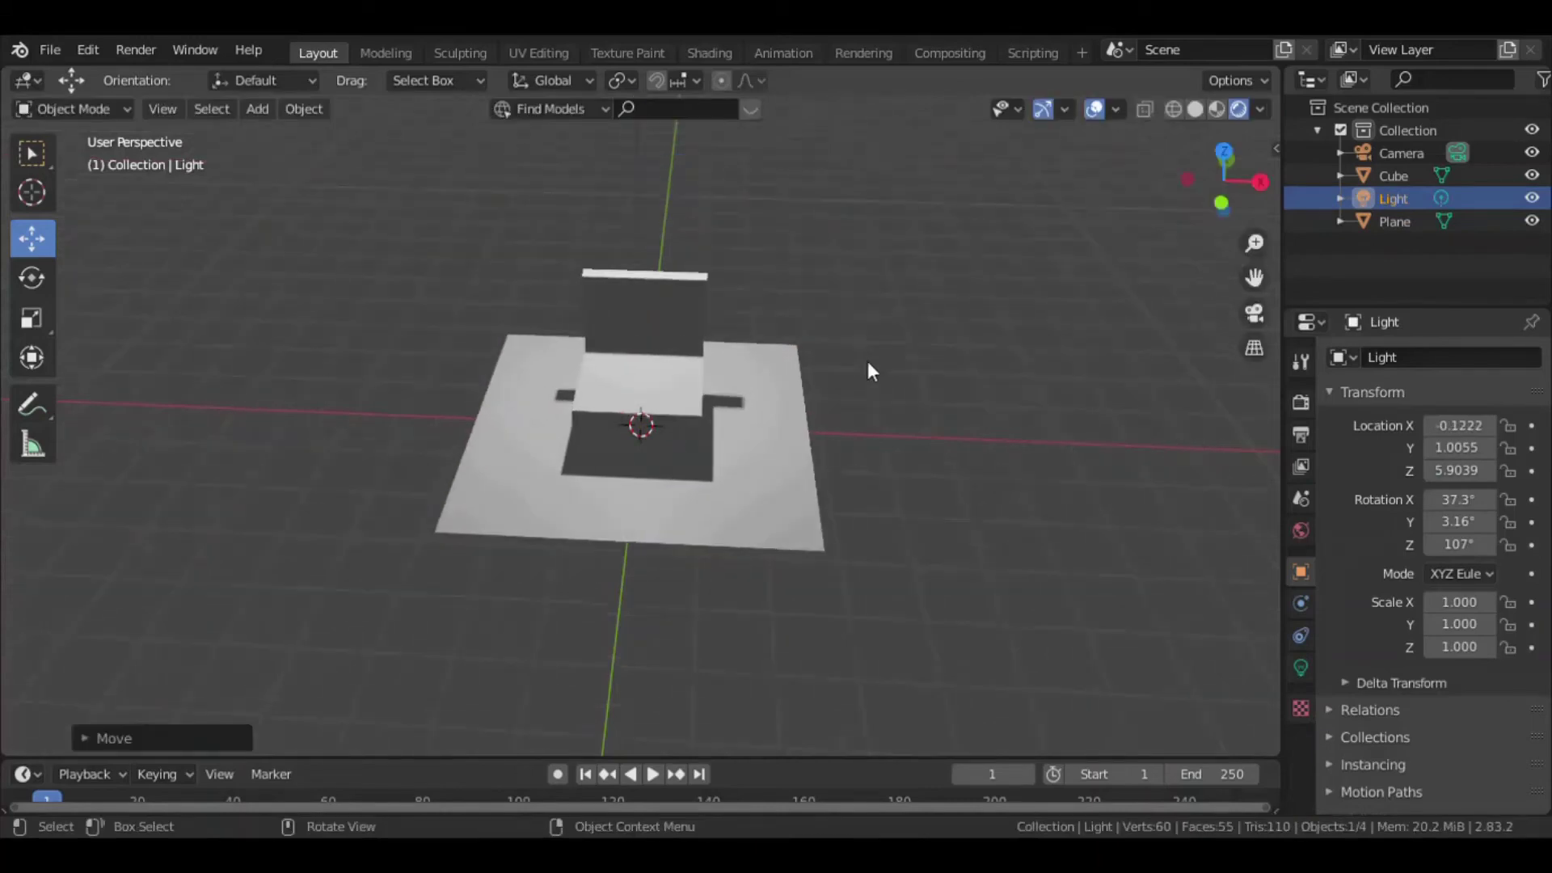
scroll(863, 347, "down", 2)
middle_click_drag(860, 328, 766, 281)
scroll(856, 436, "up", 3)
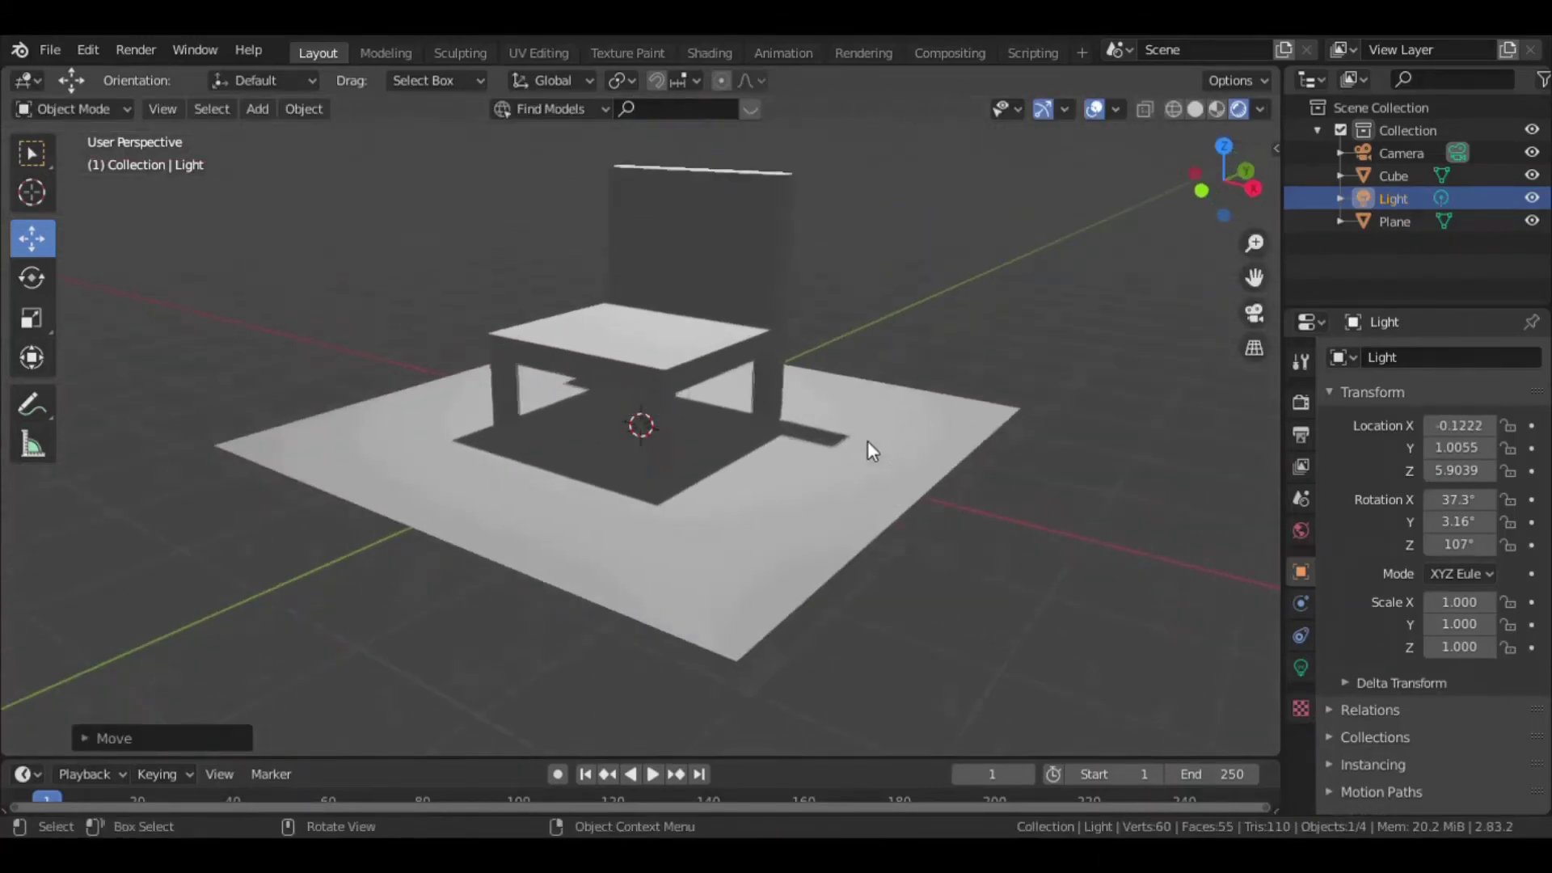
scroll(866, 439, "down", 1)
scroll(876, 430, "down", 1)
Return the viewport to Solid shading and select the chair.
key("z")
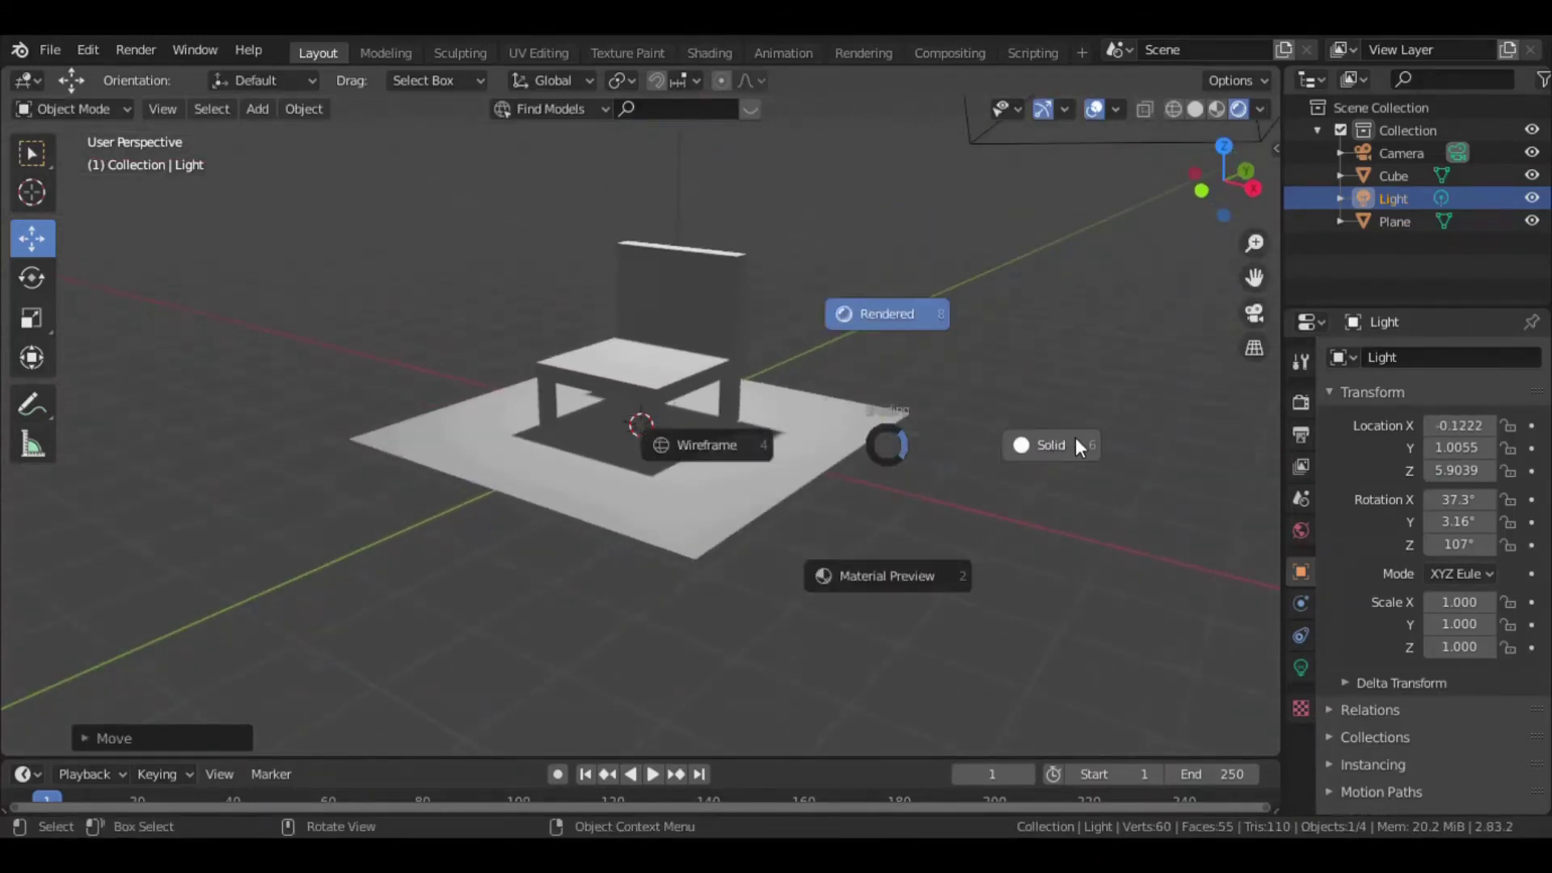
left_click(1075, 443)
scroll(734, 400, "up", 1)
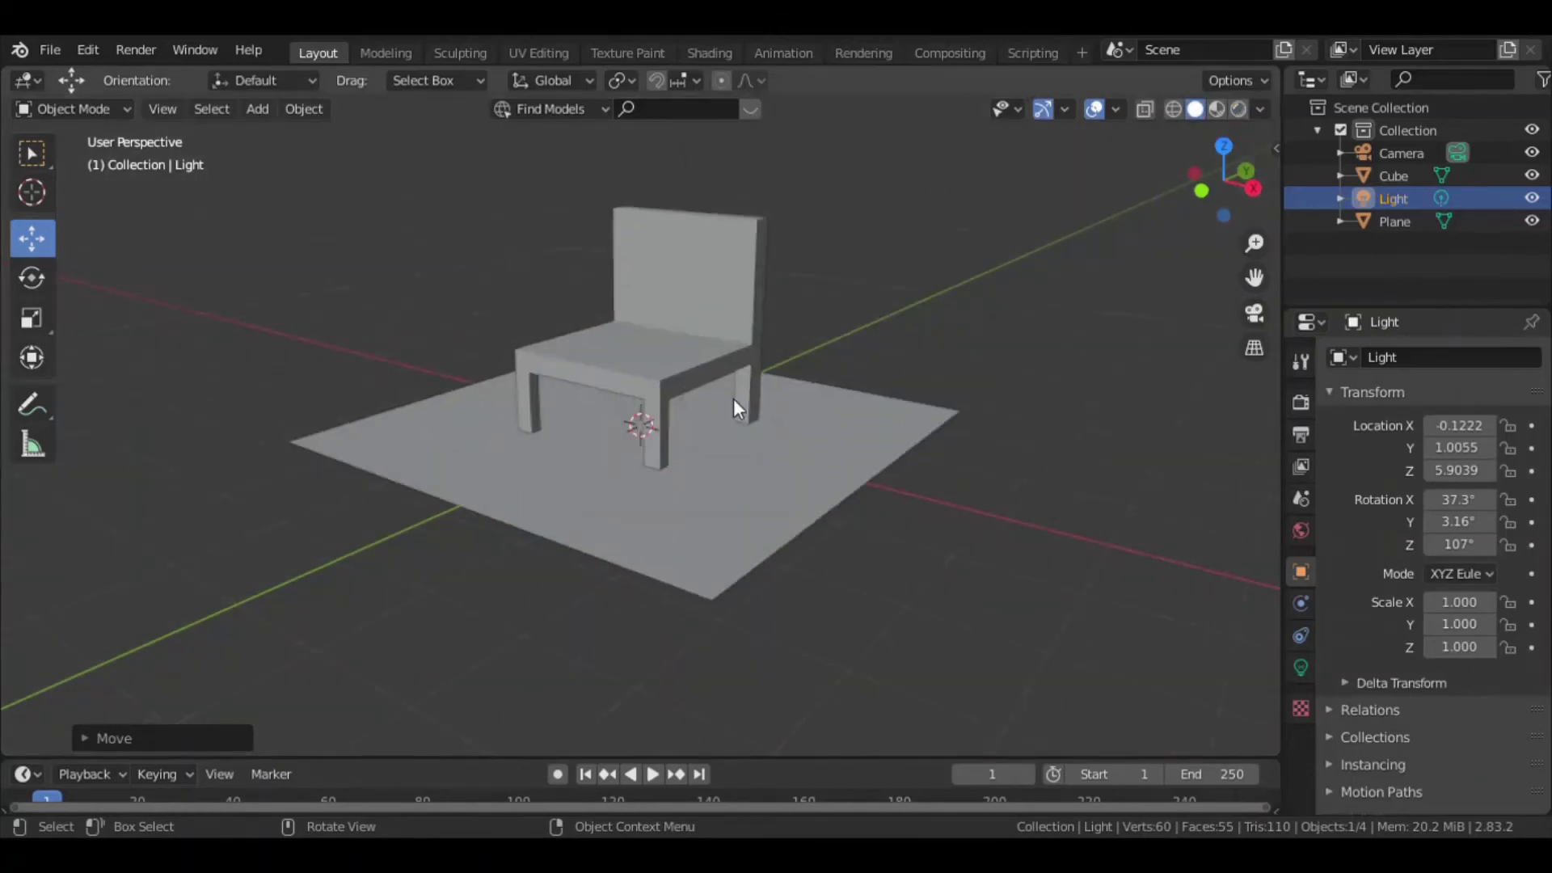
scroll(733, 399, "up", 2)
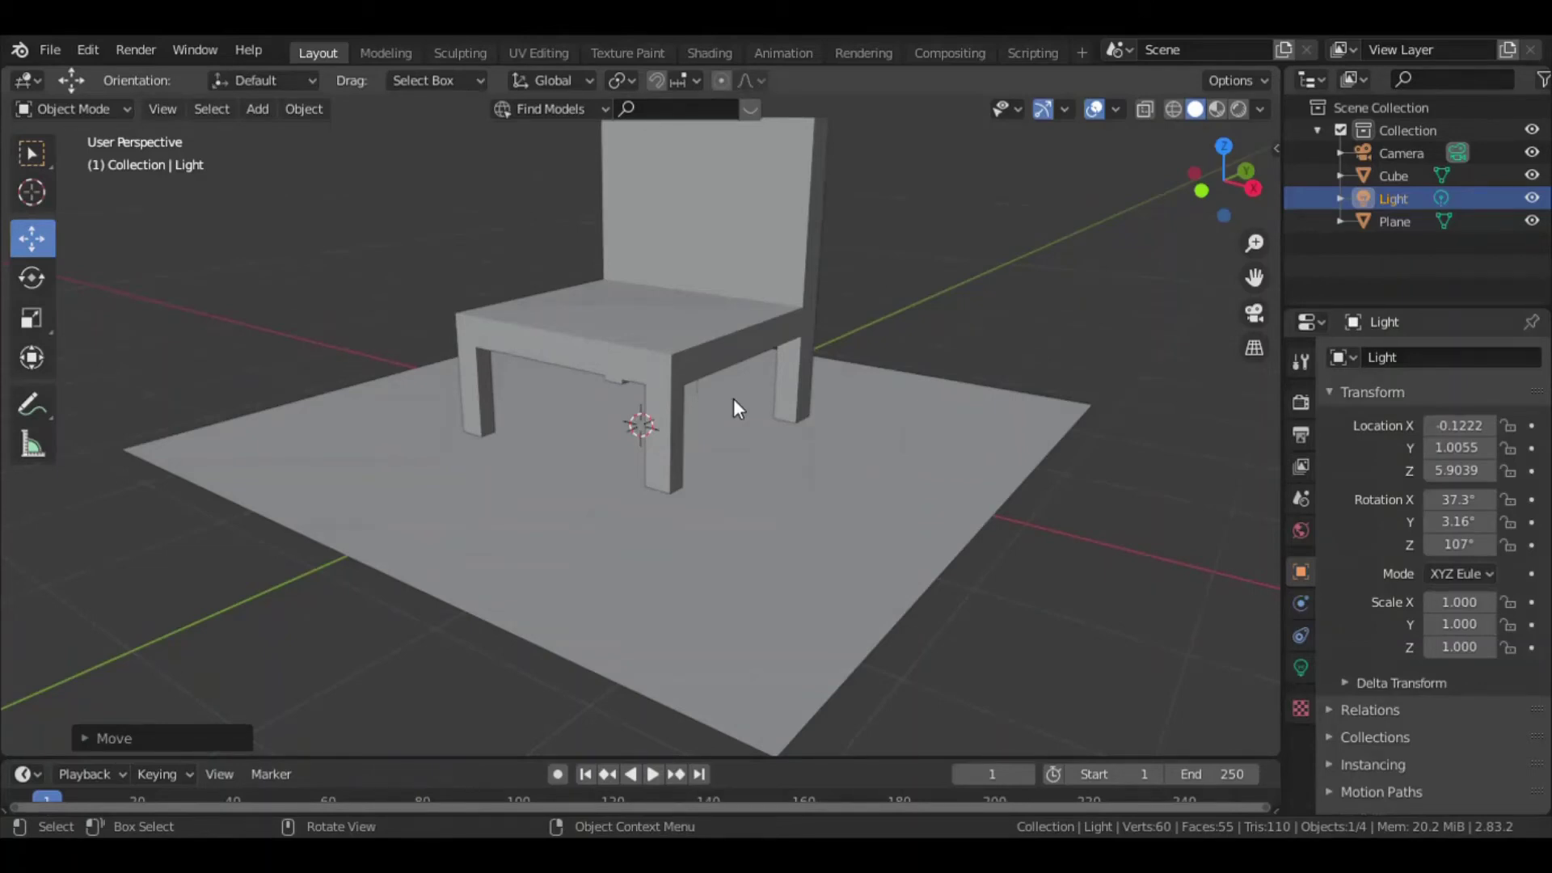
key("z")
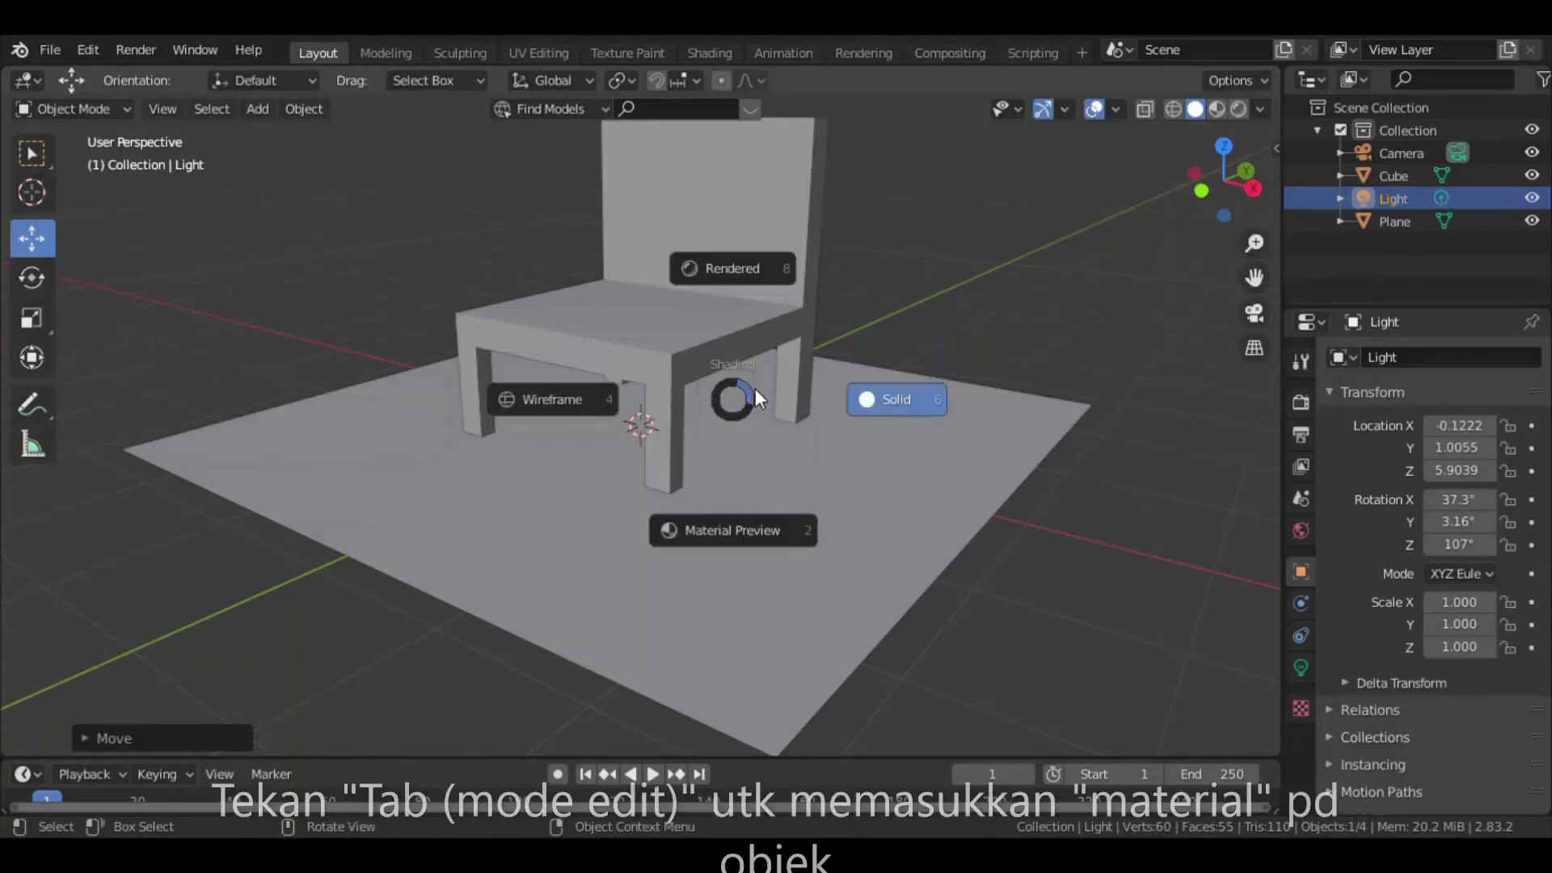
left_click(896, 398)
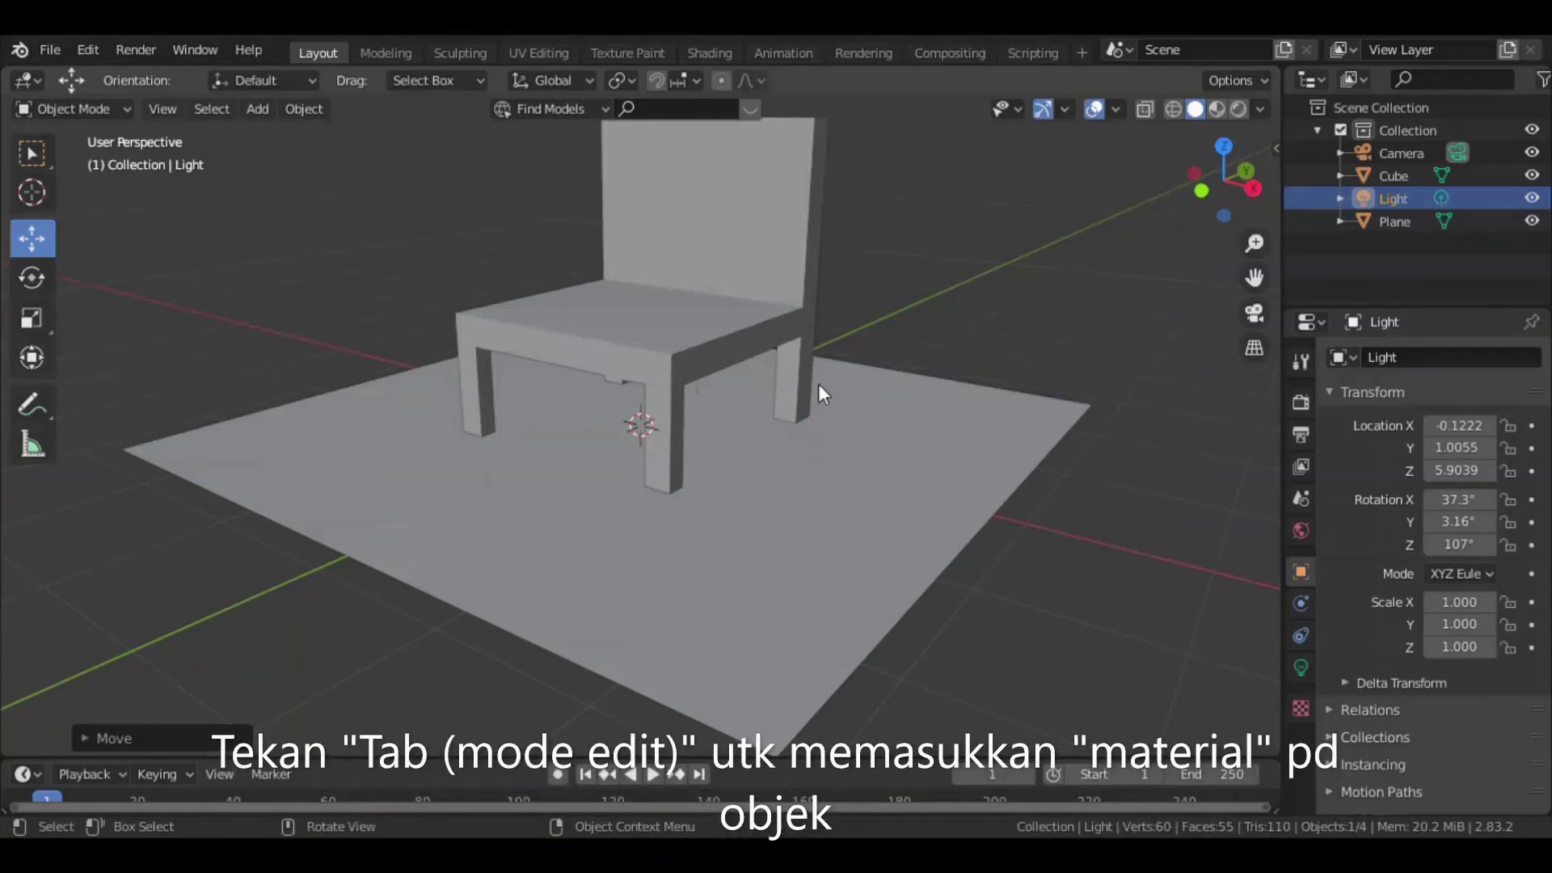
left_click(689, 291)
left_click(700, 306)
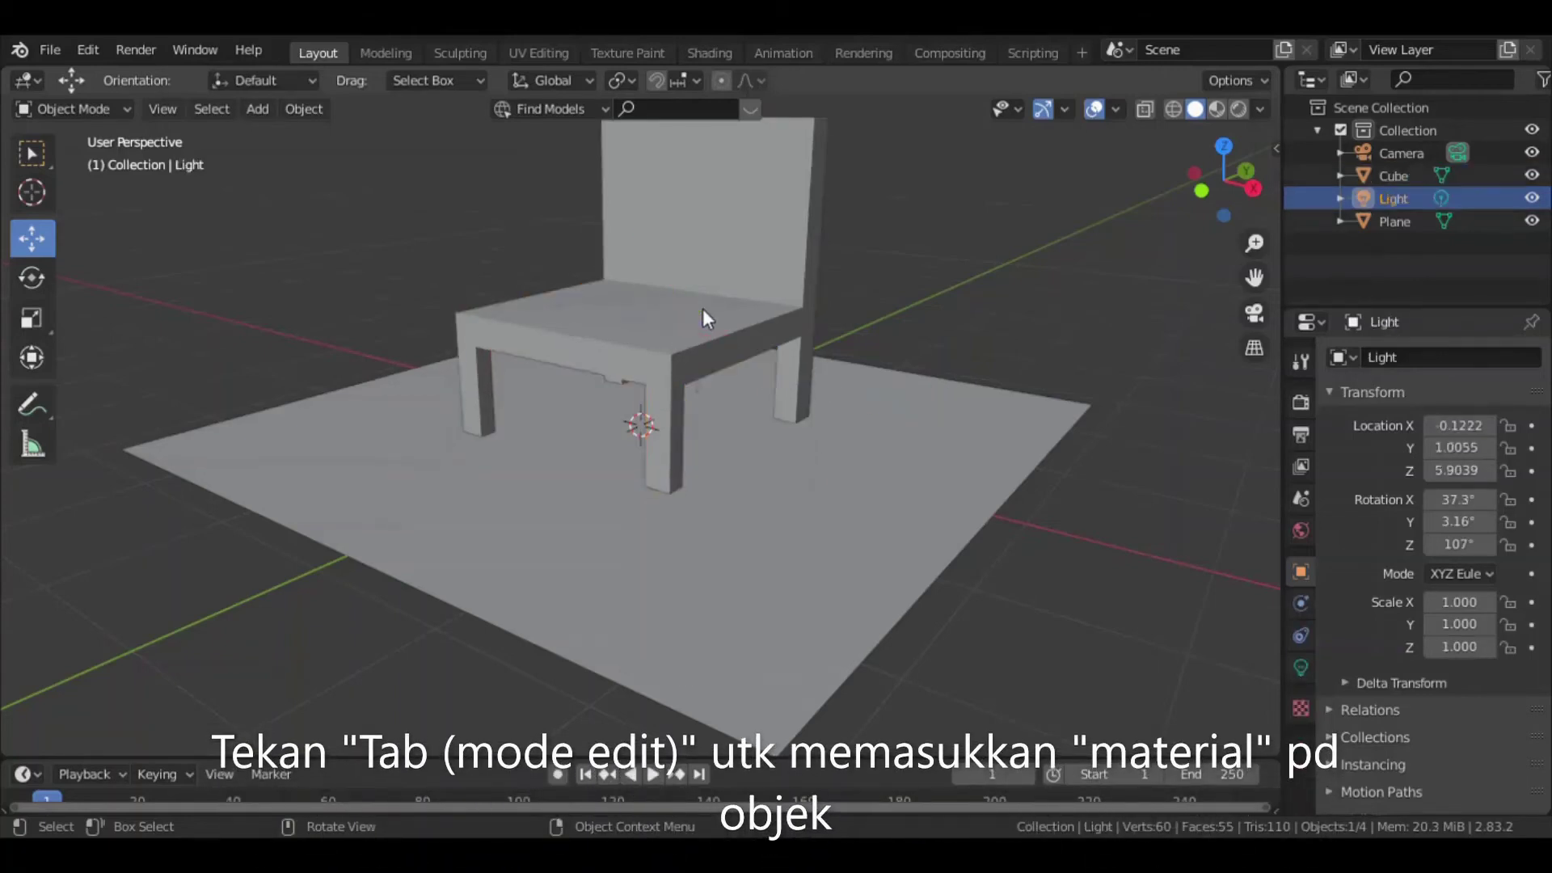
Put the chair in Edit Mode and show its Material Properties, with the white 'Material' slot.
left_click(691, 279)
key("Tab")
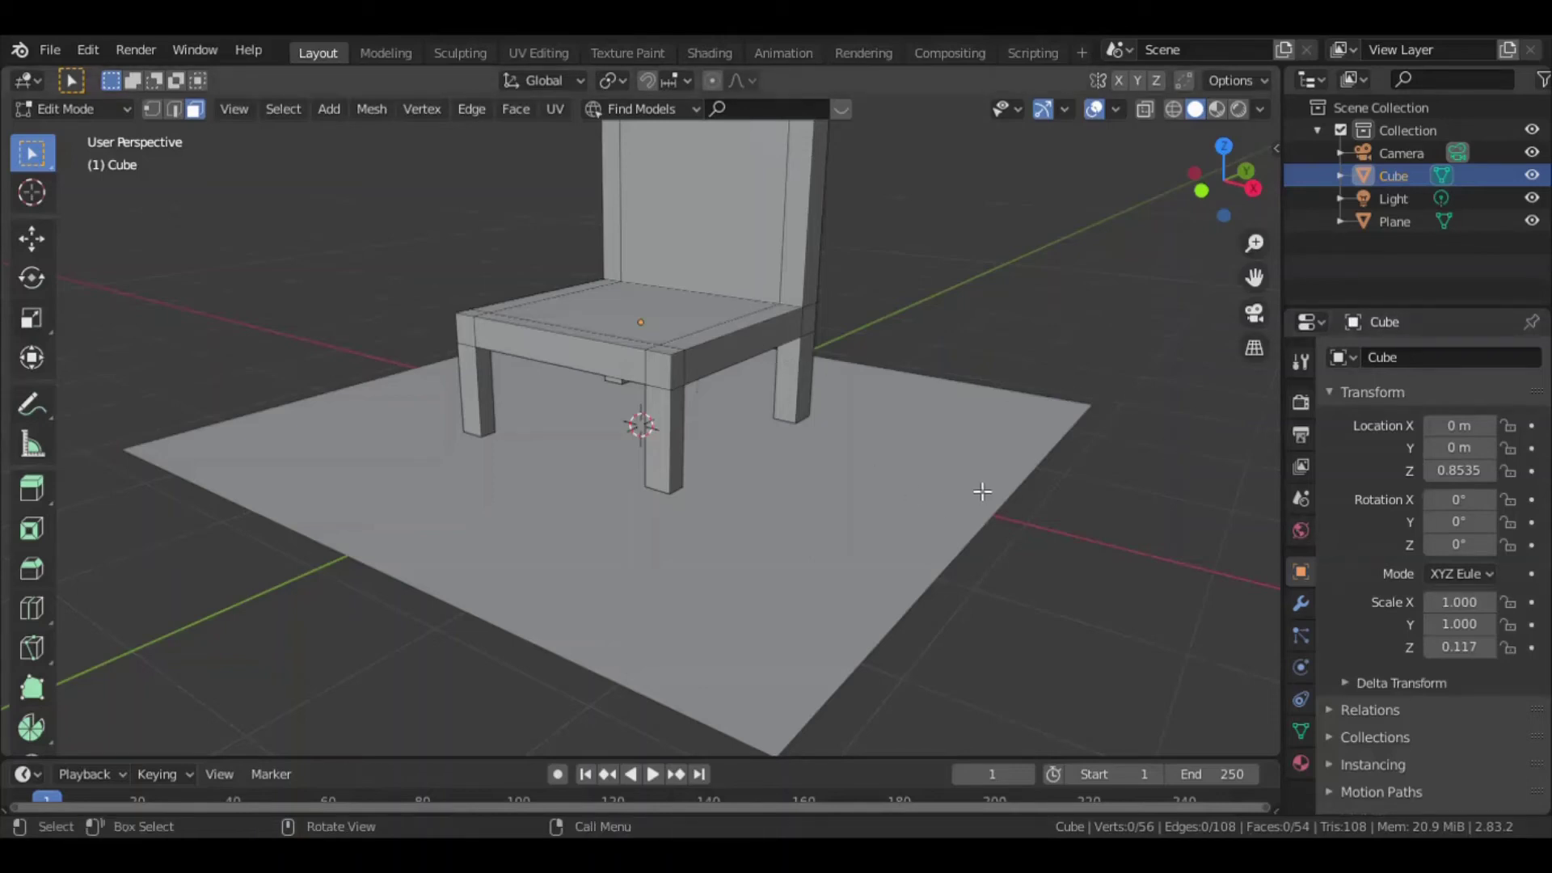
scroll(980, 489, "up", 1)
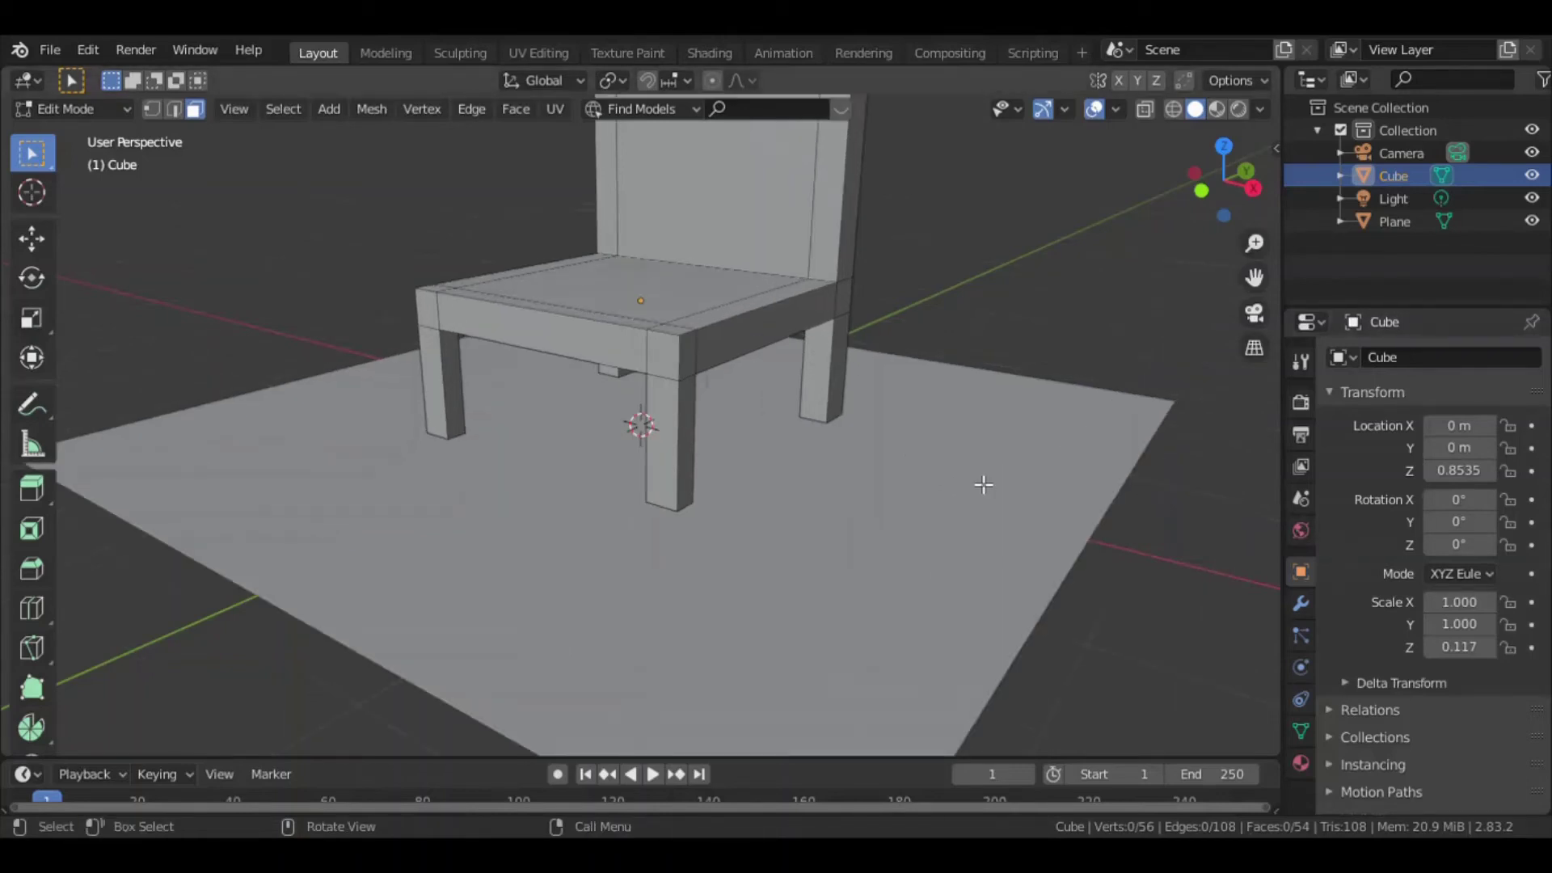
left_click(1299, 762)
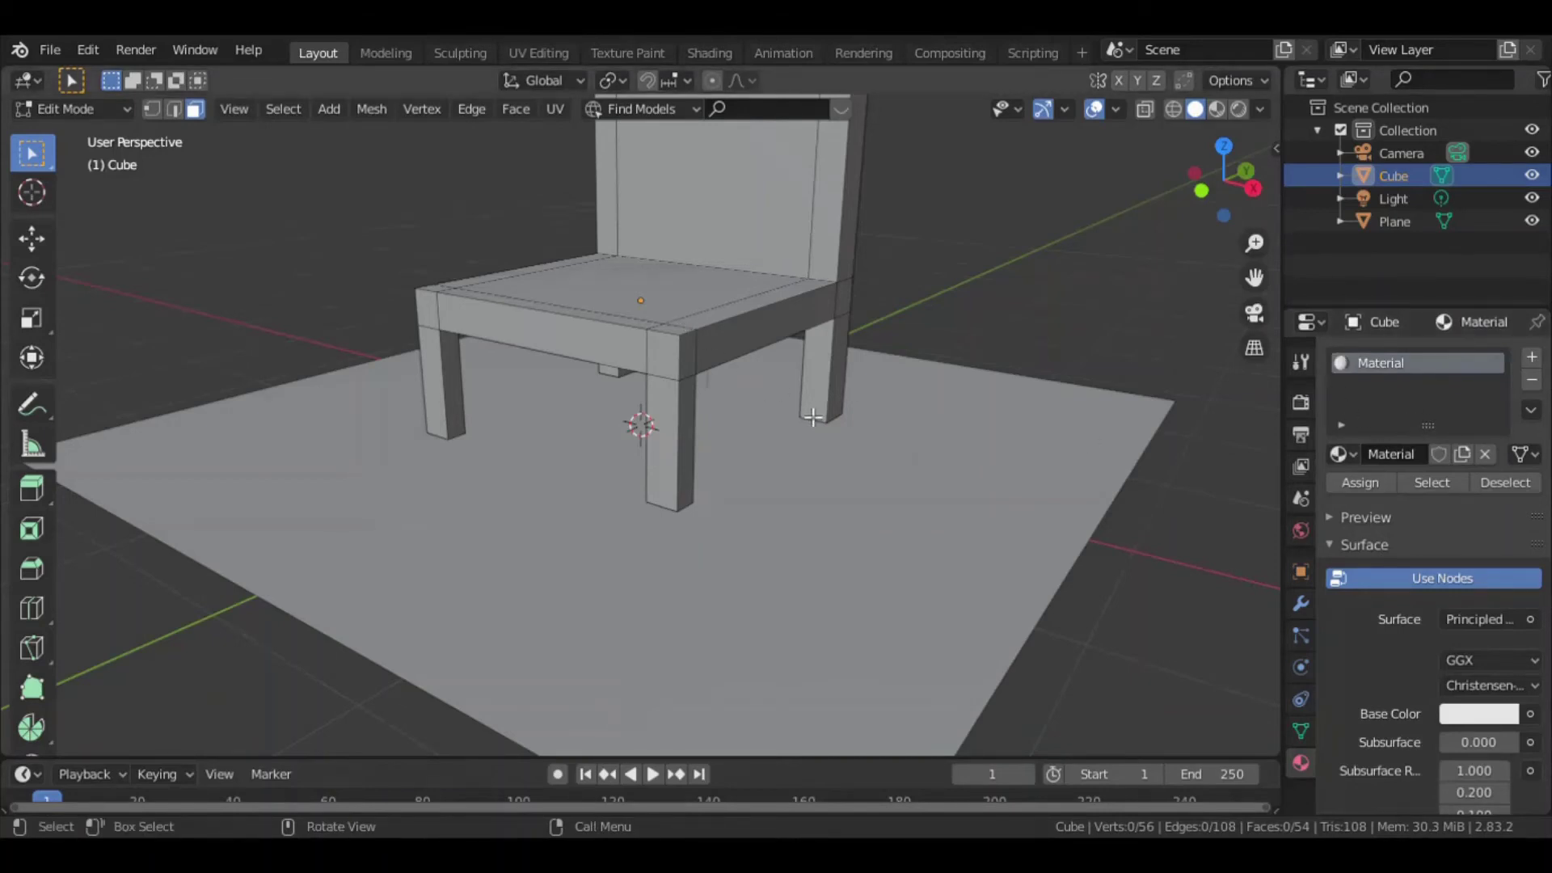
Select the chair's seat top face and backrest face.
scroll(813, 410, "up", 2)
scroll(815, 413, "down", 2)
middle_click_drag(818, 414, 784, 385)
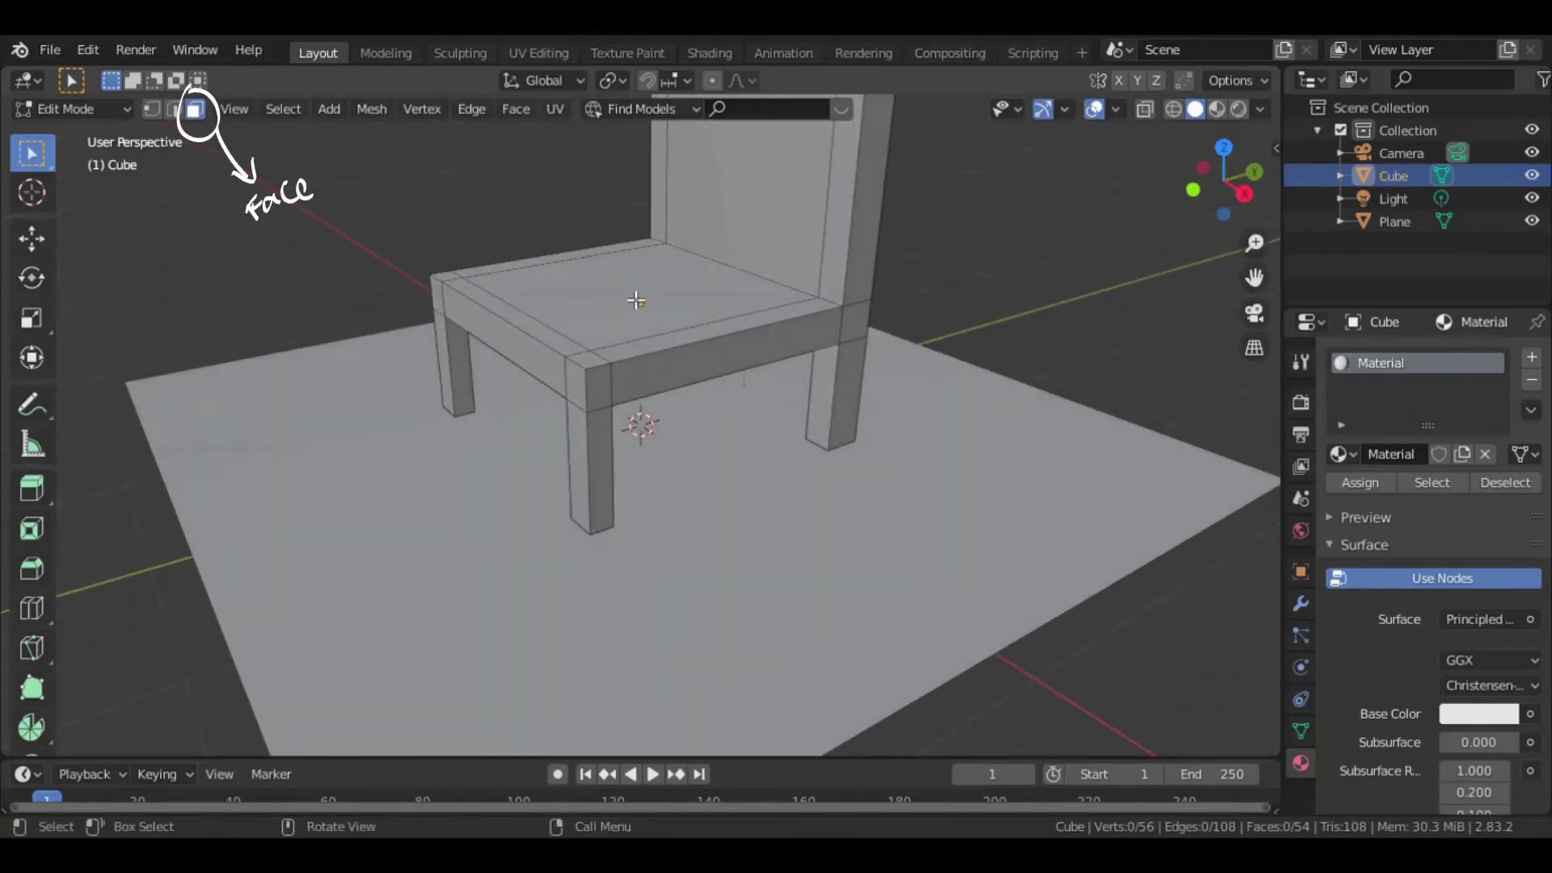
left_click(636, 300)
left_click(747, 217, "shift")
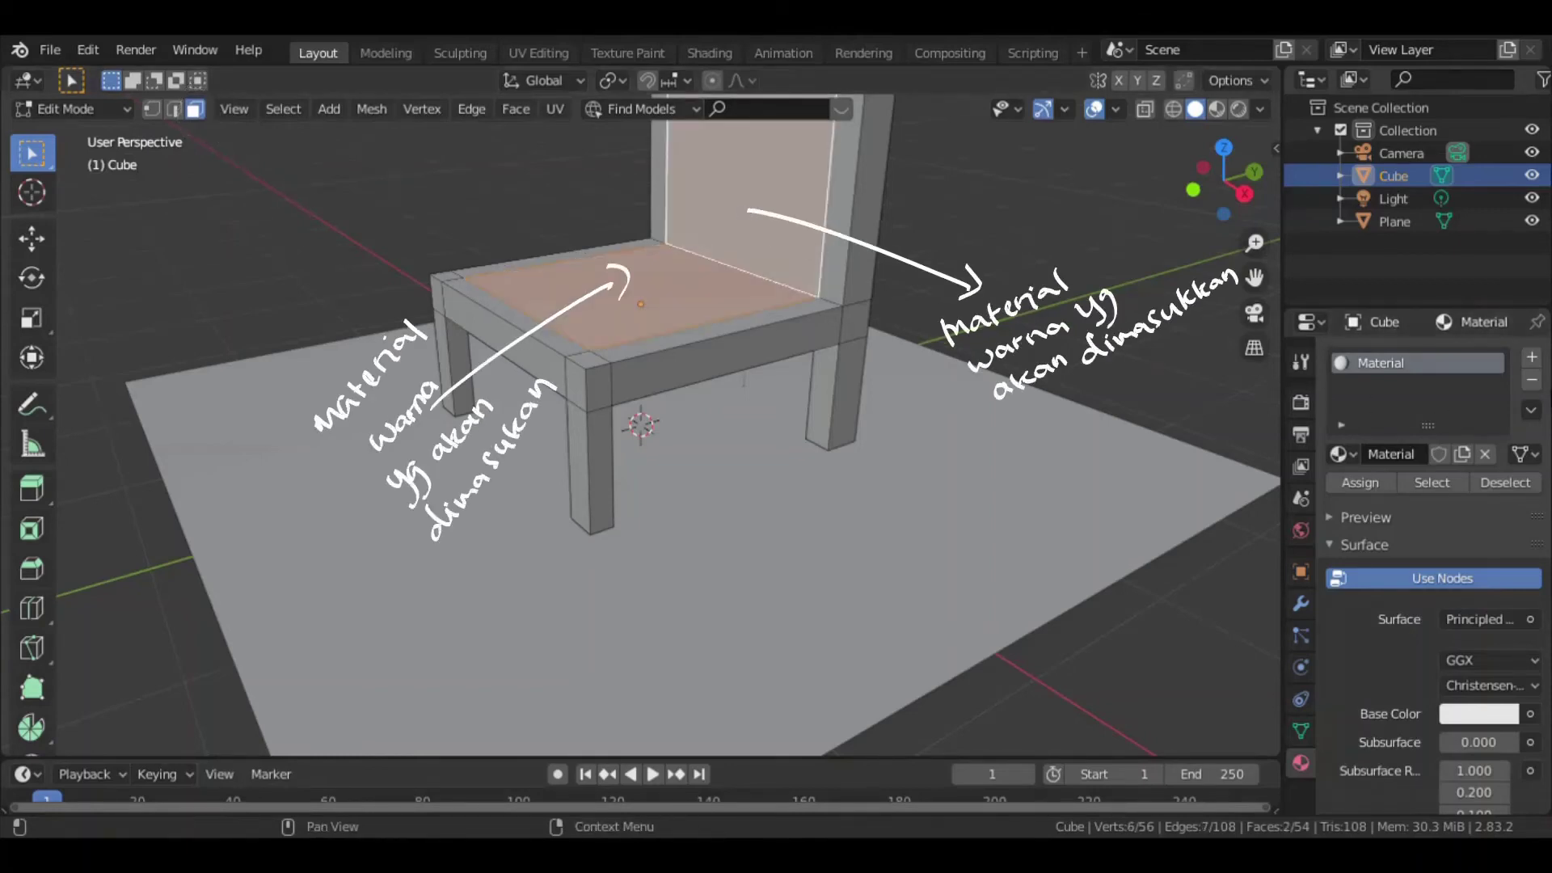
Add a new material slot with Material.001 and set its base colour to blue.
left_click(1531, 358)
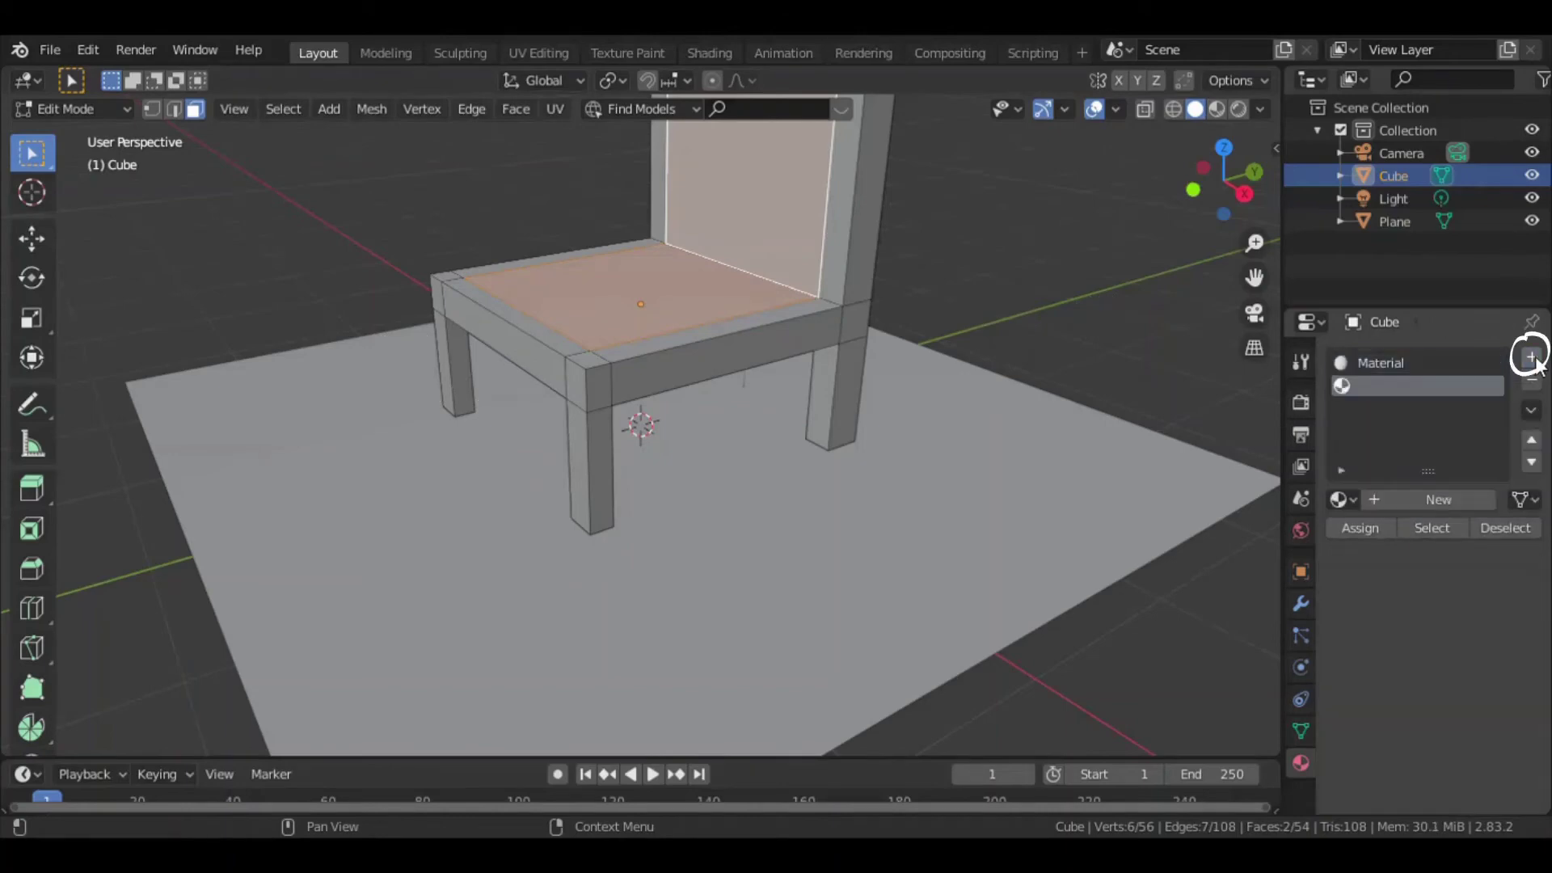
left_click(1428, 499)
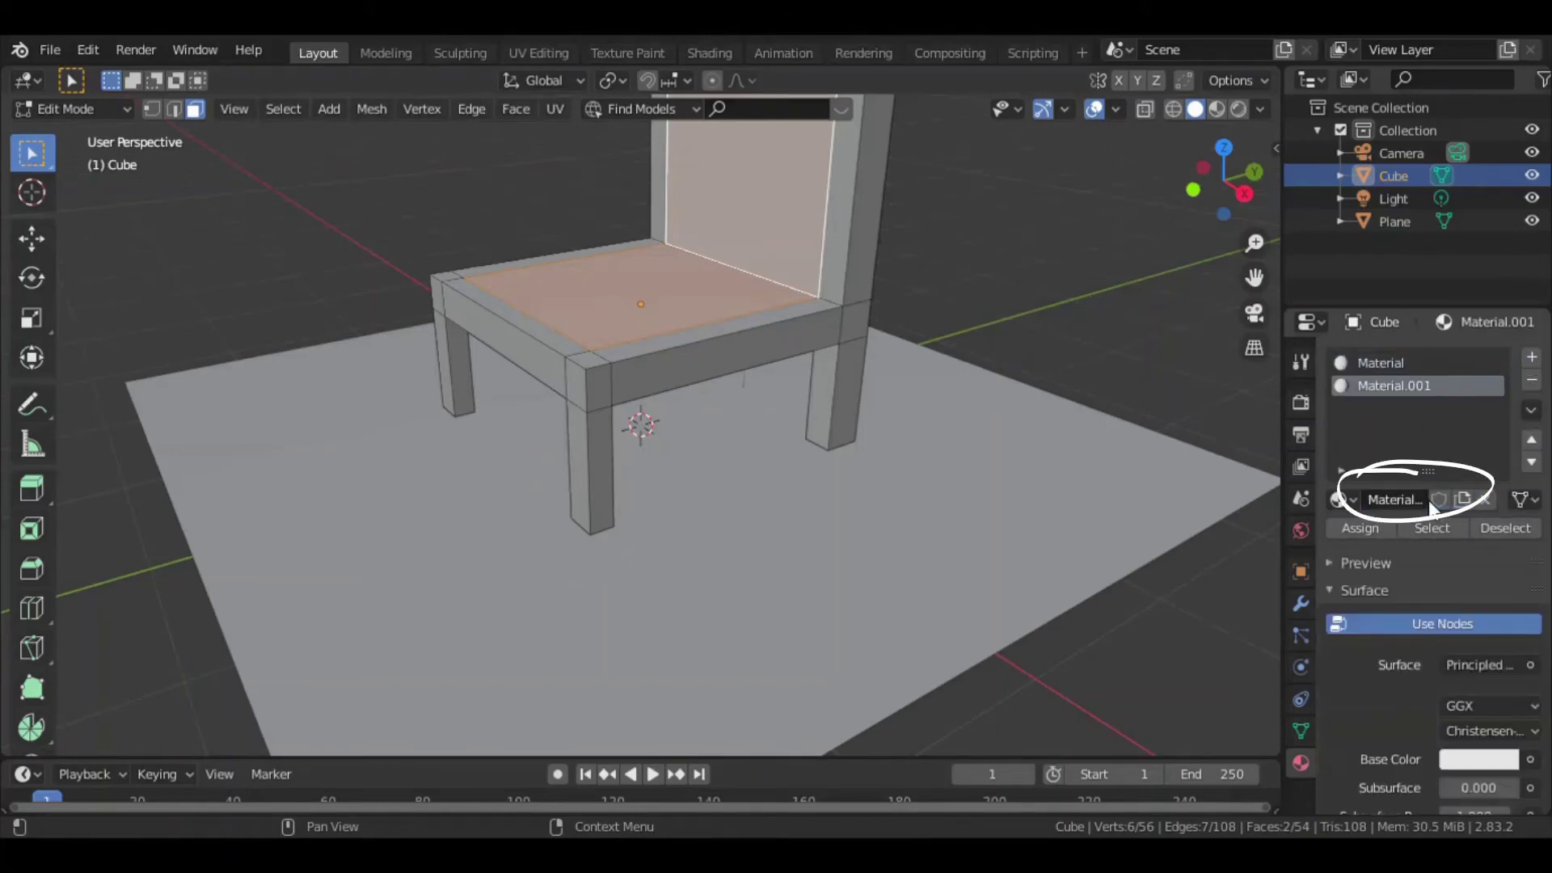
left_click(1479, 759)
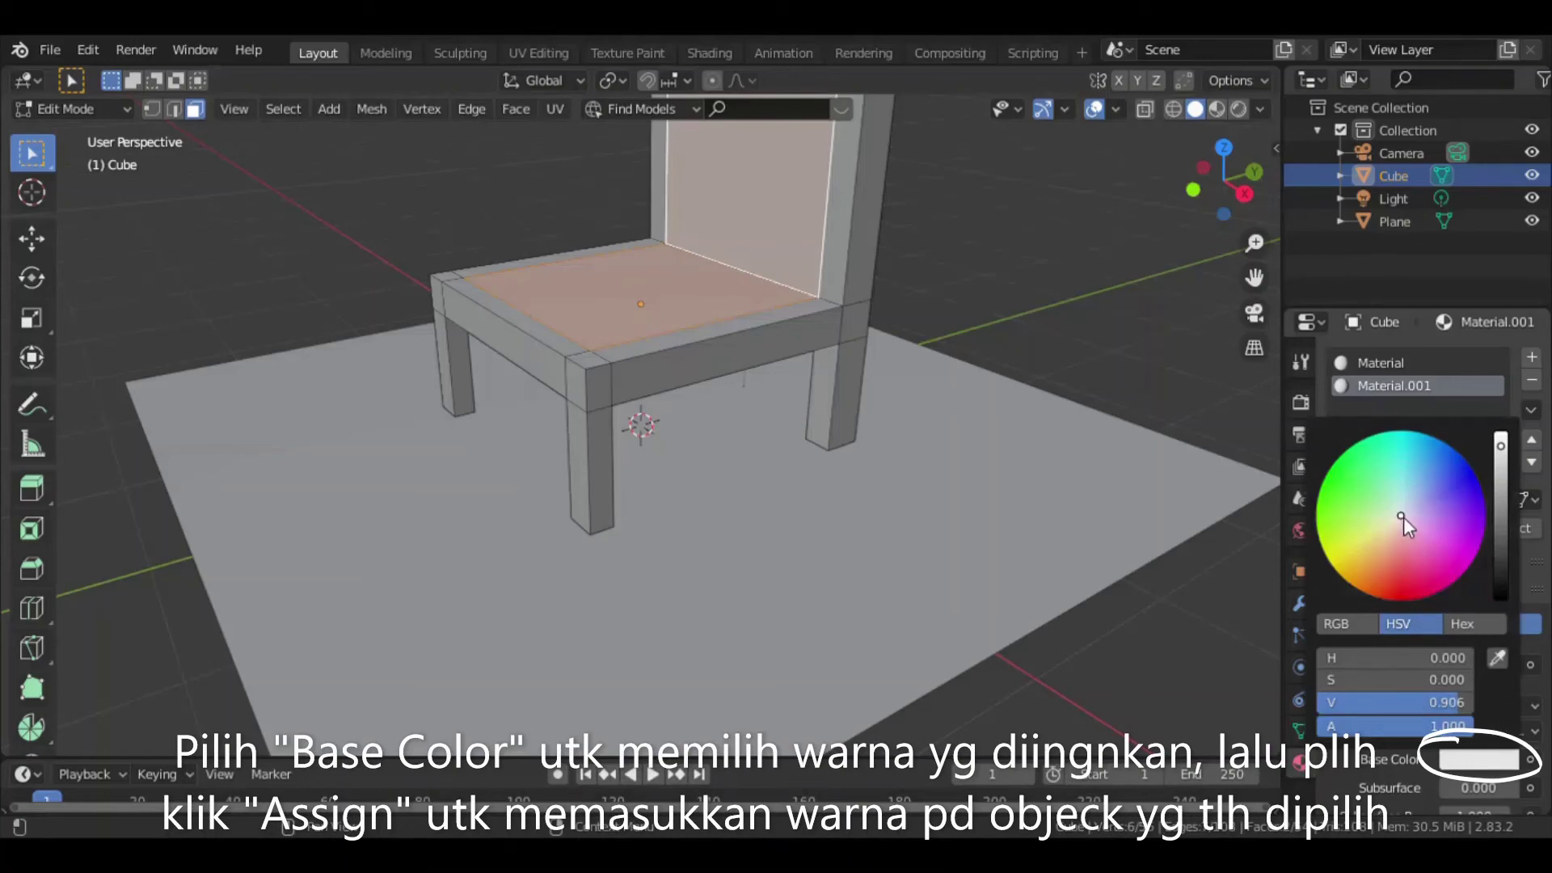
left_click_drag(1403, 516, 1462, 489)
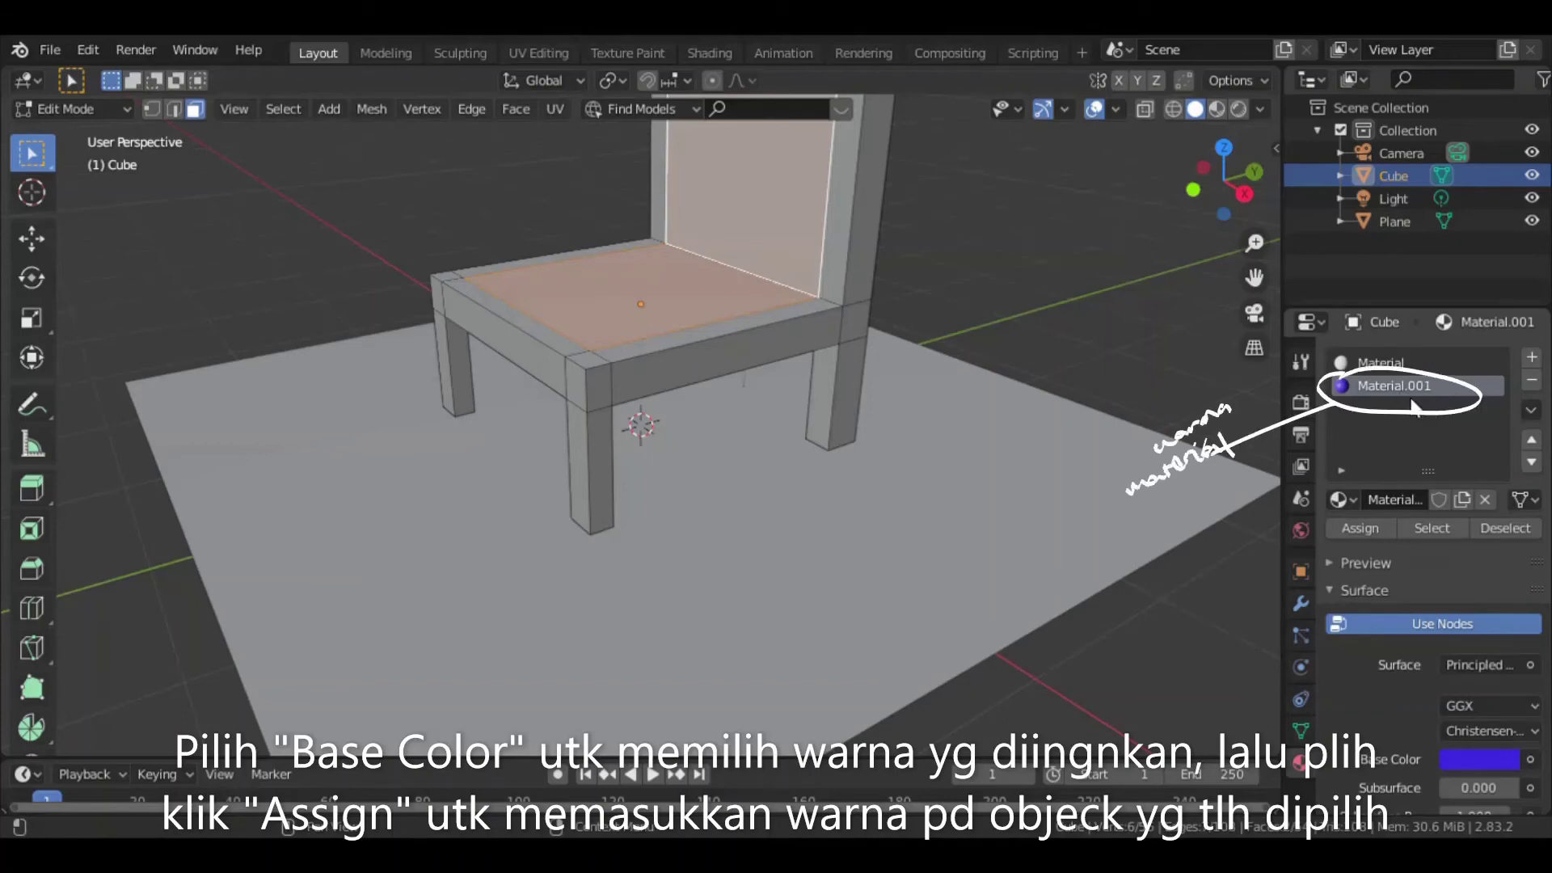
Assign the blue Material.001 to the seat and backrest faces and view them in Material Preview.
left_click(1369, 530)
left_click(996, 296)
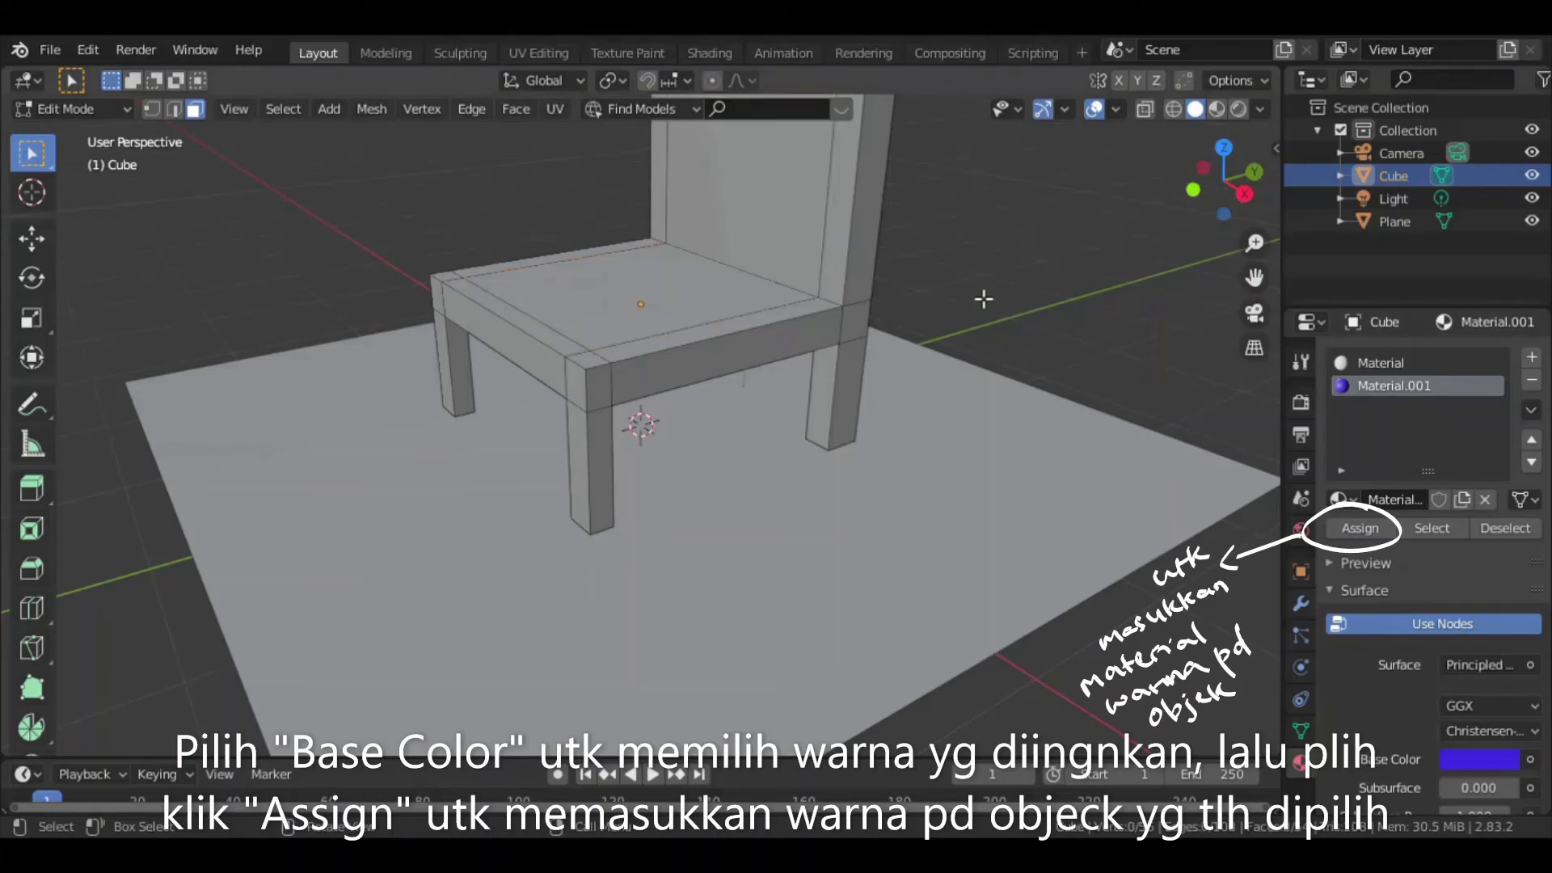
middle_click_drag(932, 289, 889, 376)
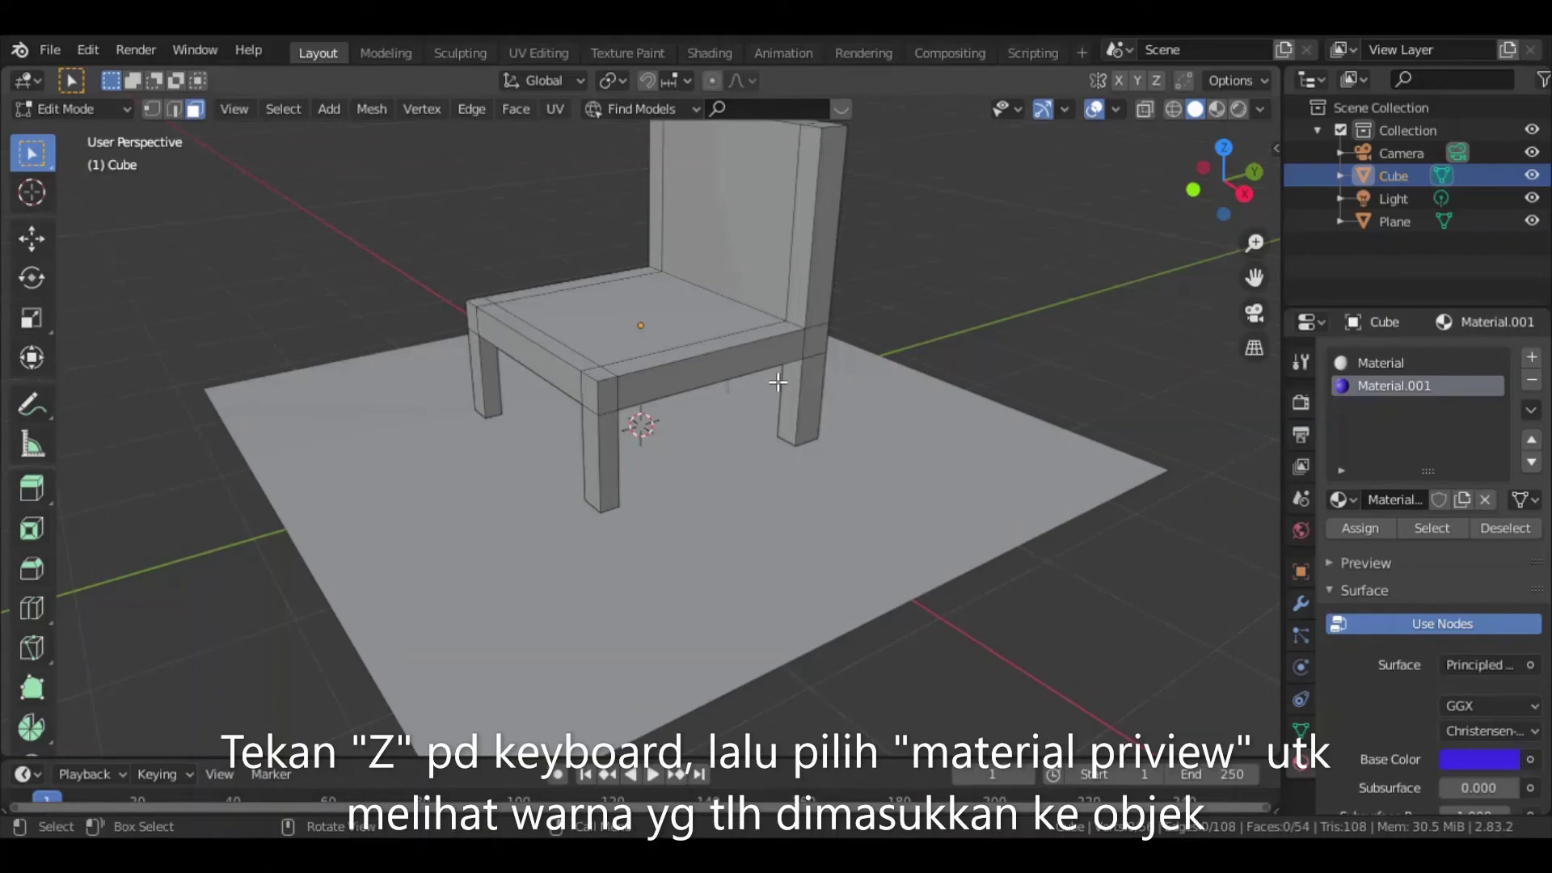
key("z")
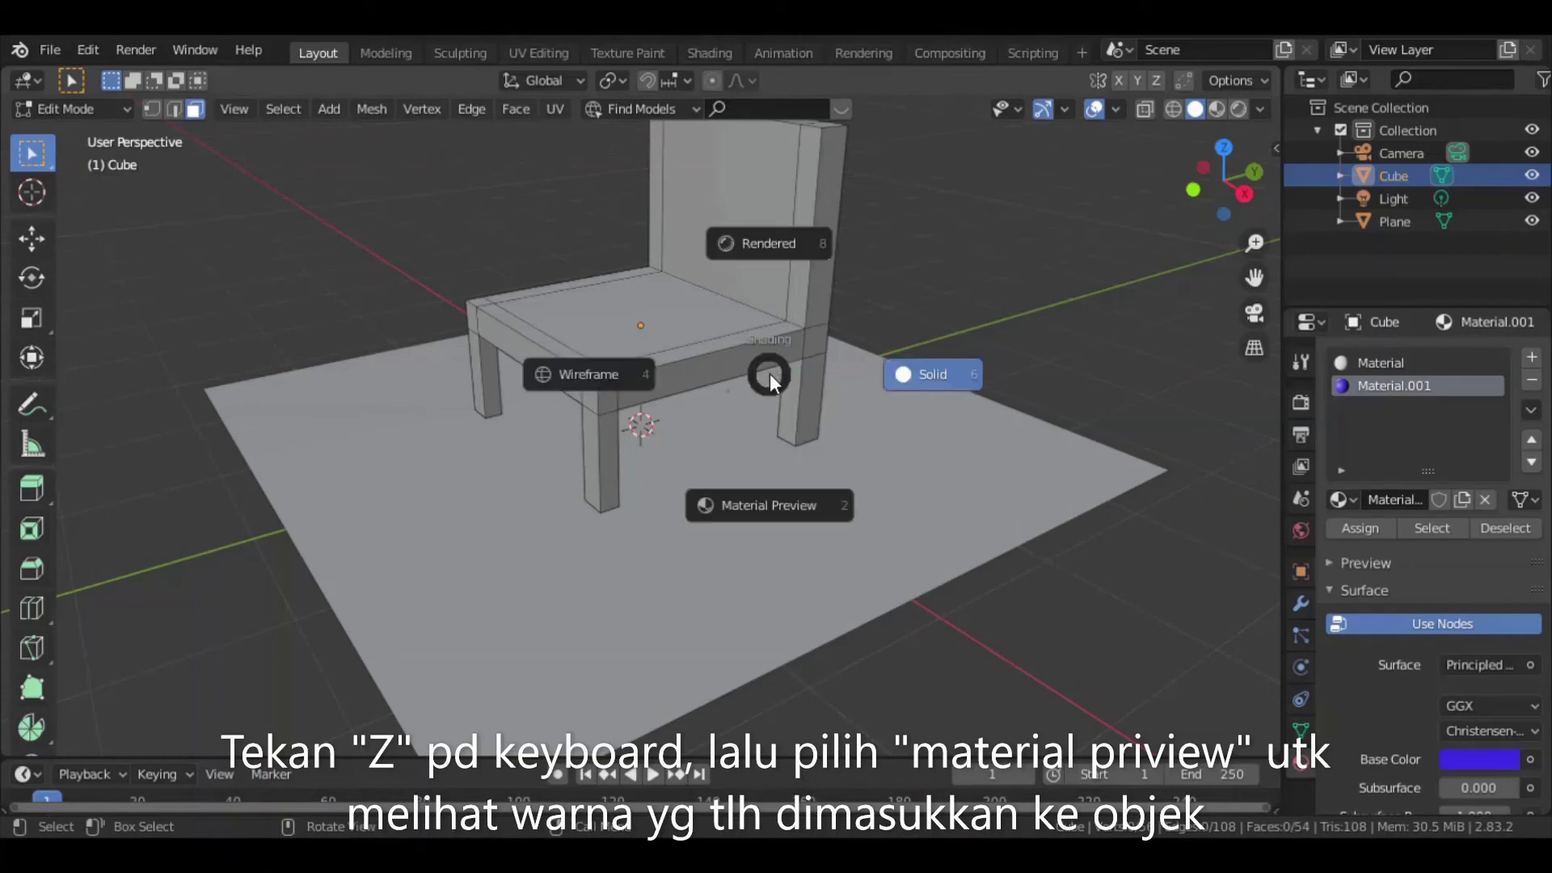
left_click(793, 501)
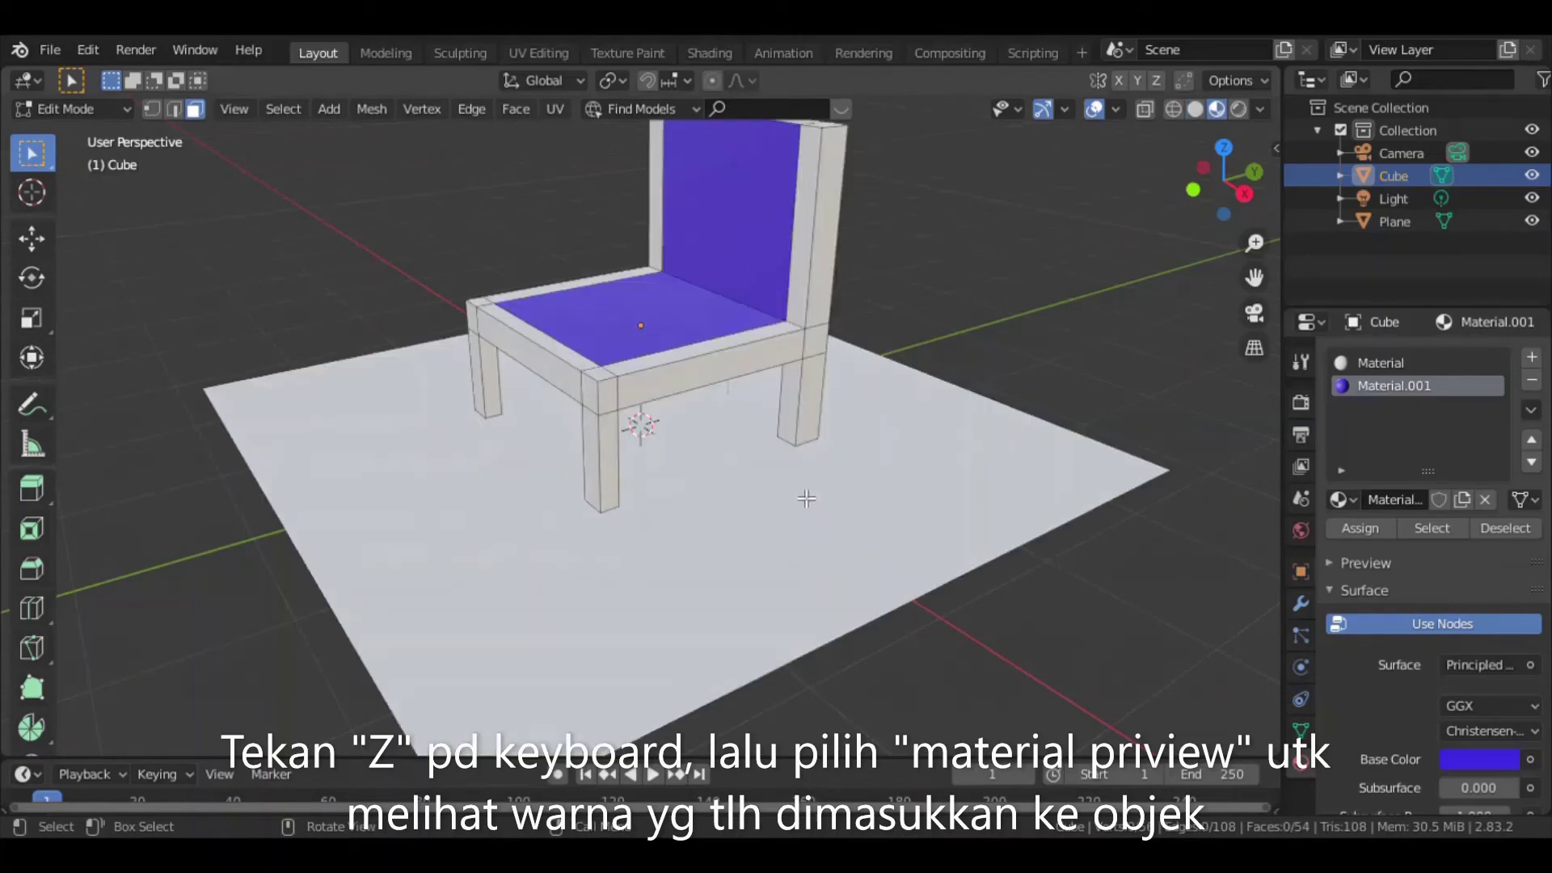
Orbit around the chair to inspect the blue faces, then return to Solid shading.
mouse_move(793, 502)
middle_mouse_down()
mouse_move(1034, 286)
mouse_move(938, 317)
middle_mouse_up()
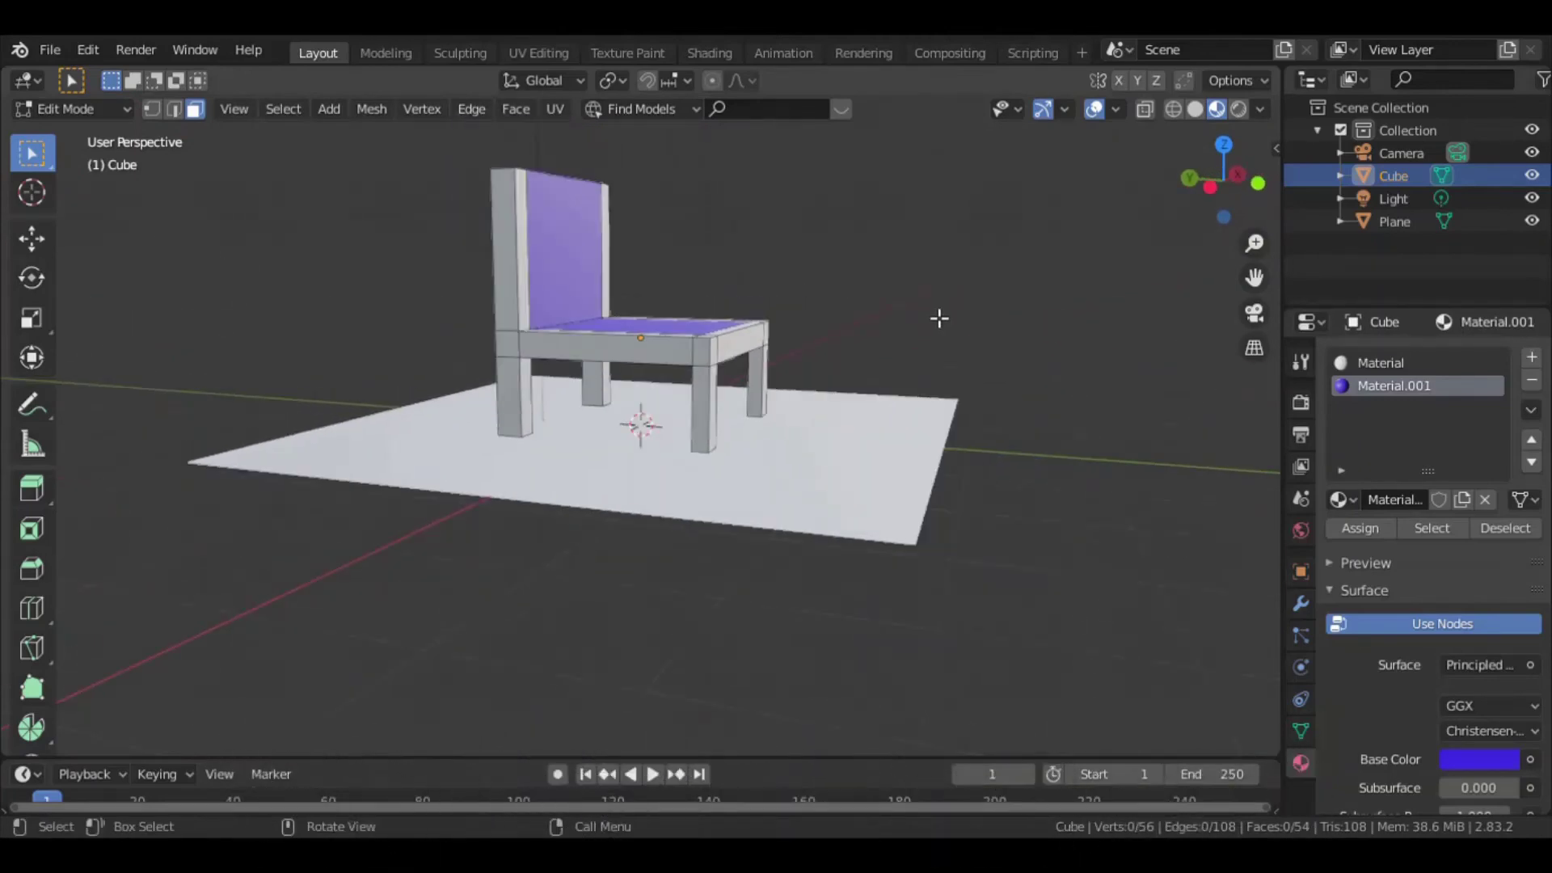
mouse_move(937, 316)
middle_mouse_down()
mouse_move(793, 340)
mouse_move(879, 340)
middle_mouse_up()
scroll(824, 349, "up", 2)
scroll(883, 338, "down", 2)
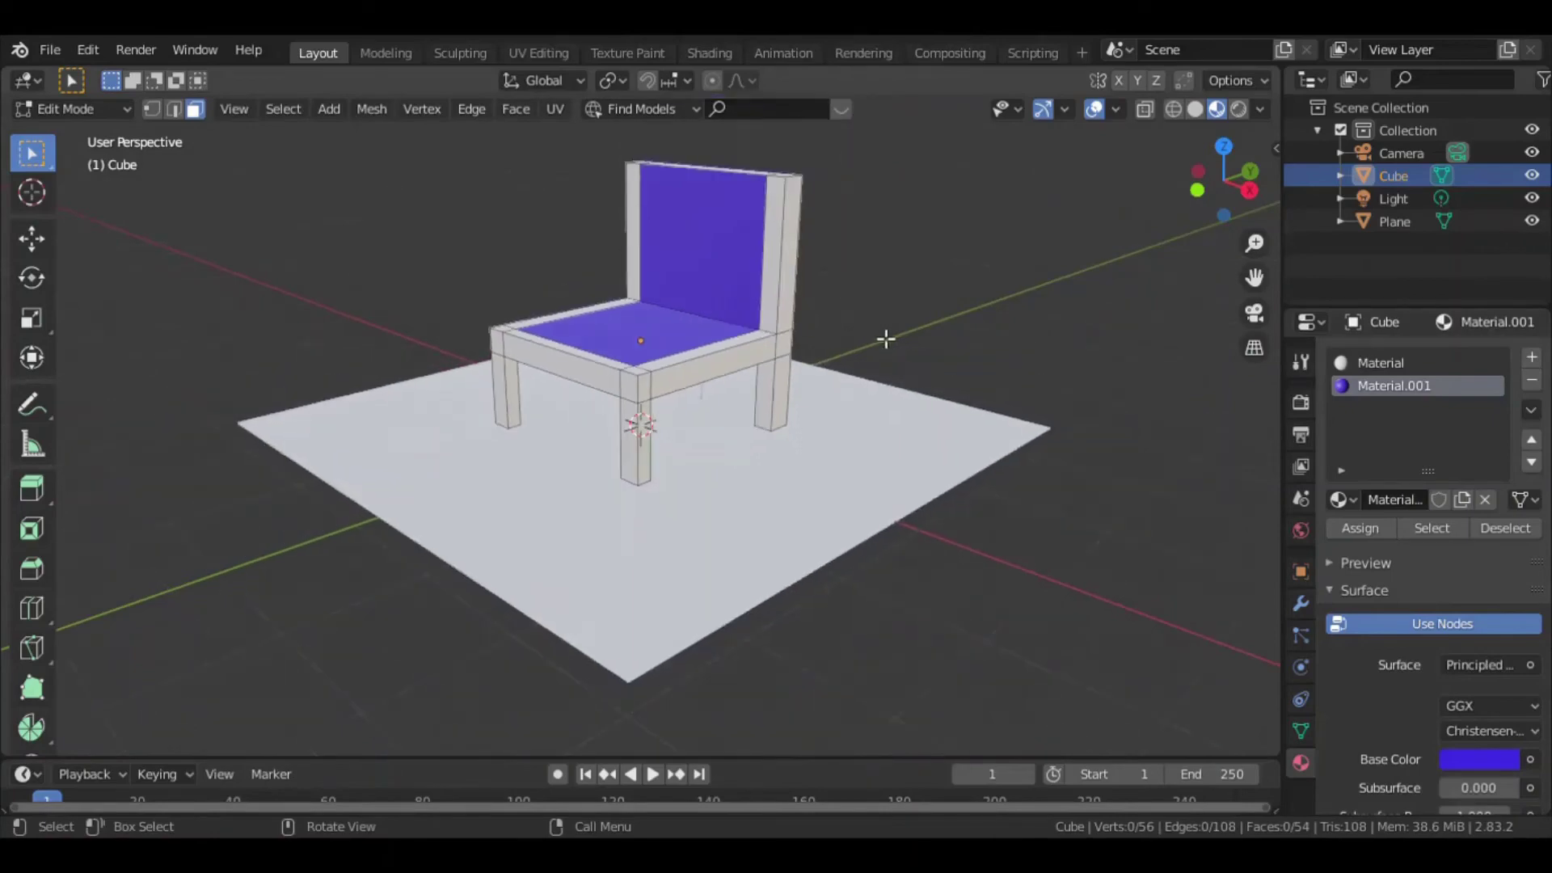
key("z")
left_click(1038, 332)
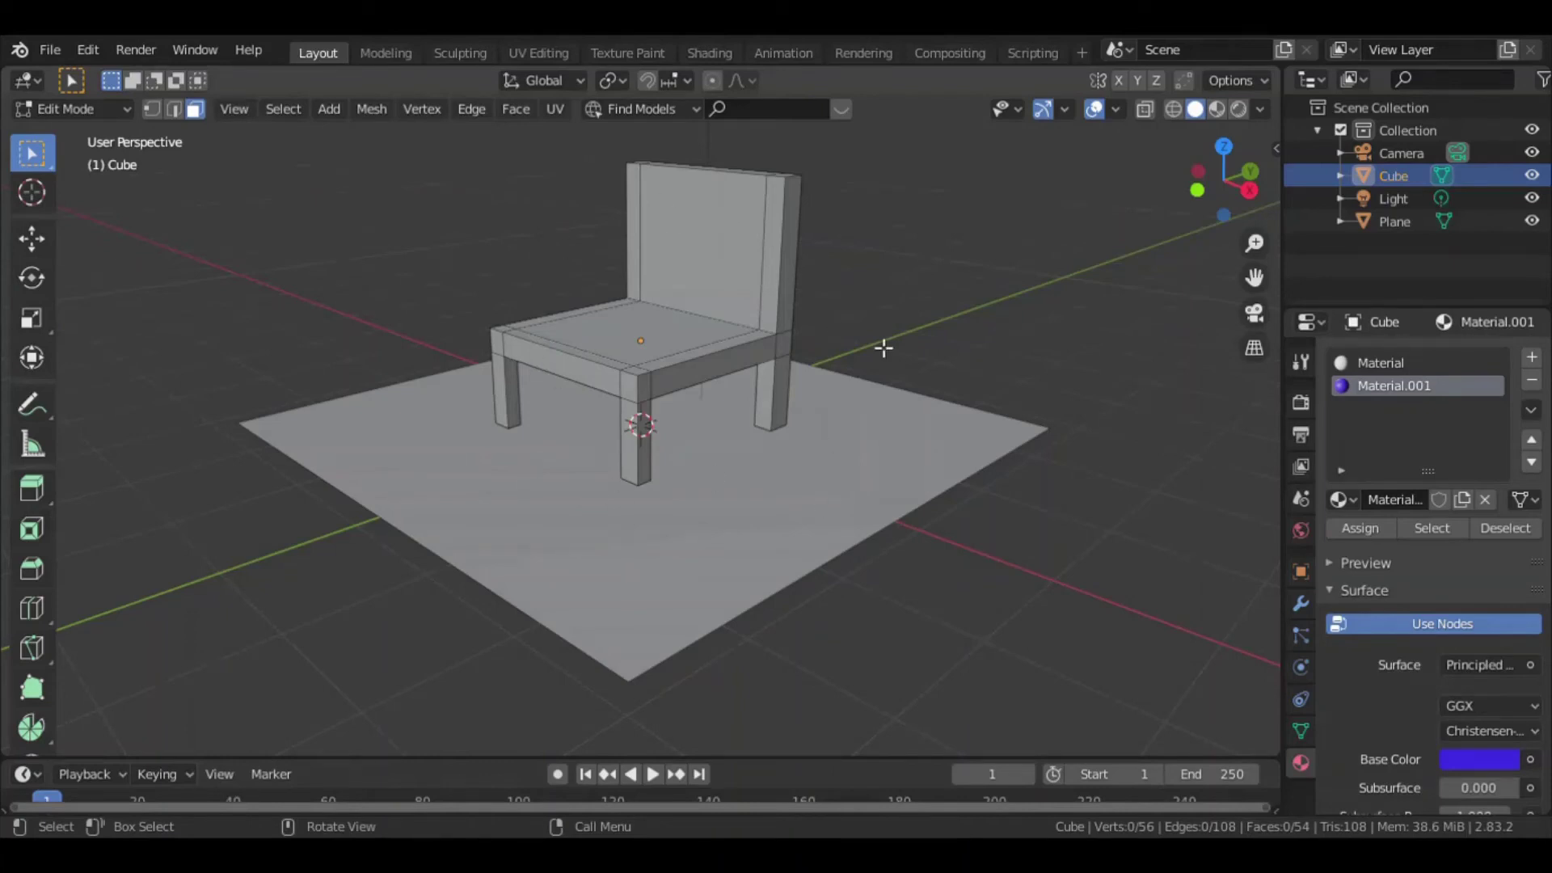
Switch the viewport to full Rendered shading.
key("z")
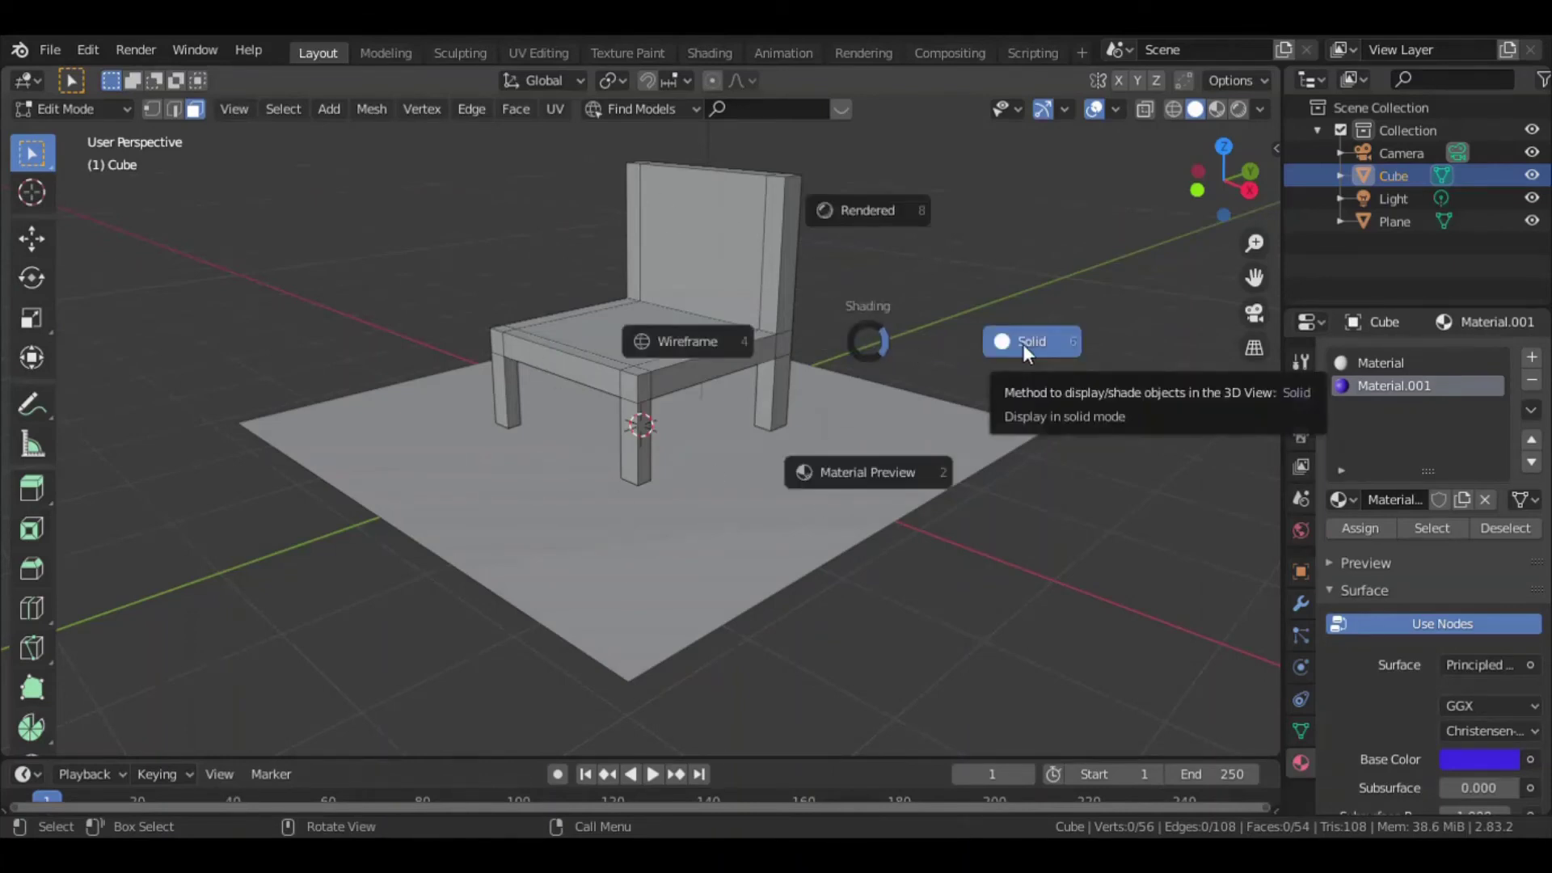
left_click(1022, 343)
key("z")
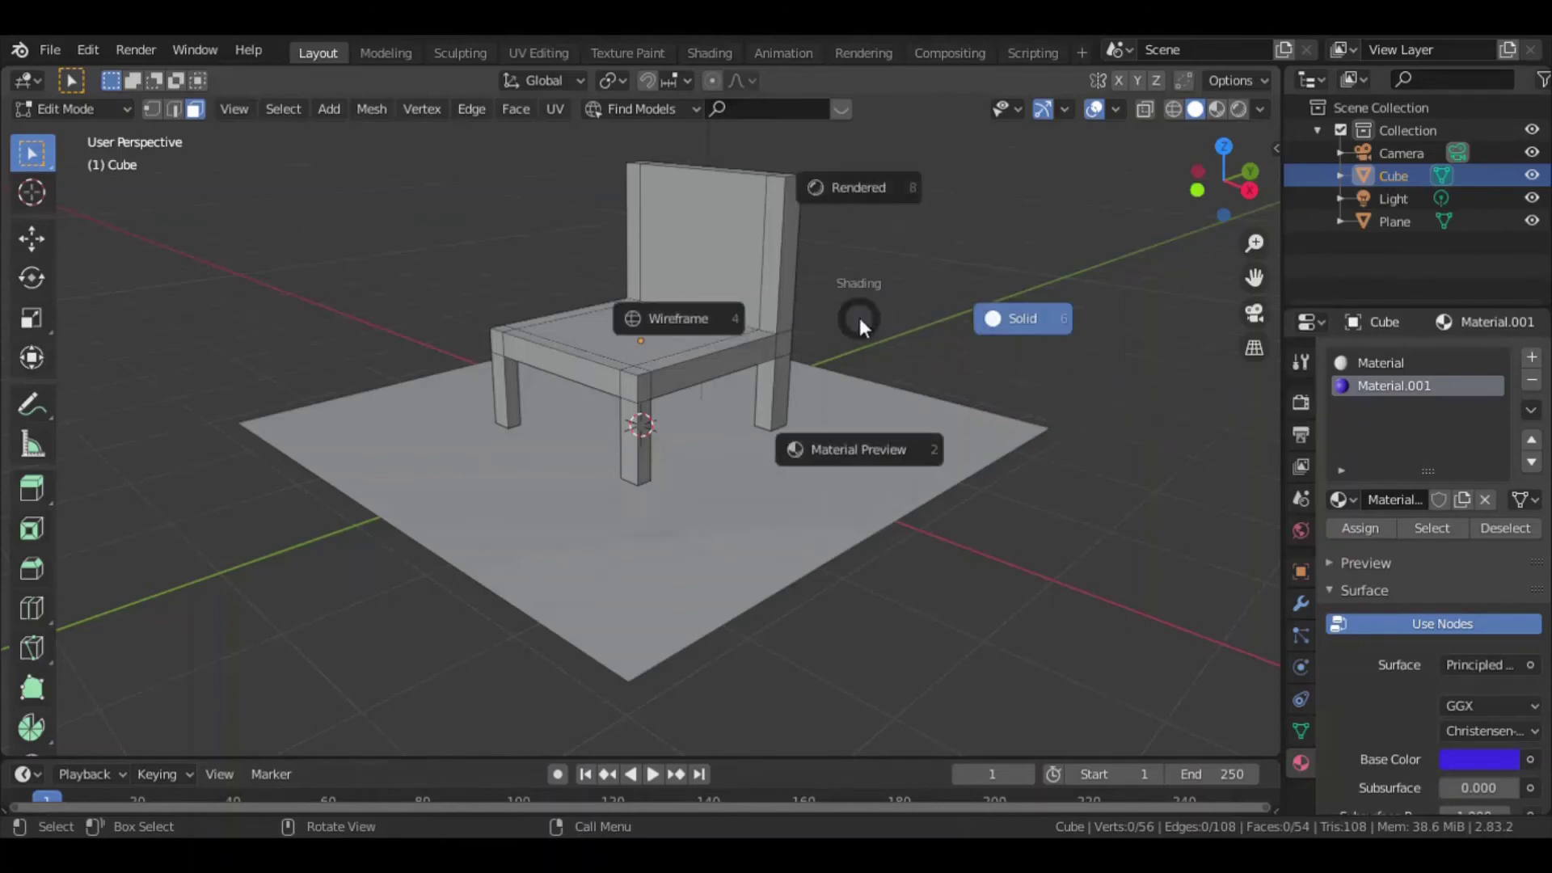
left_click(875, 187)
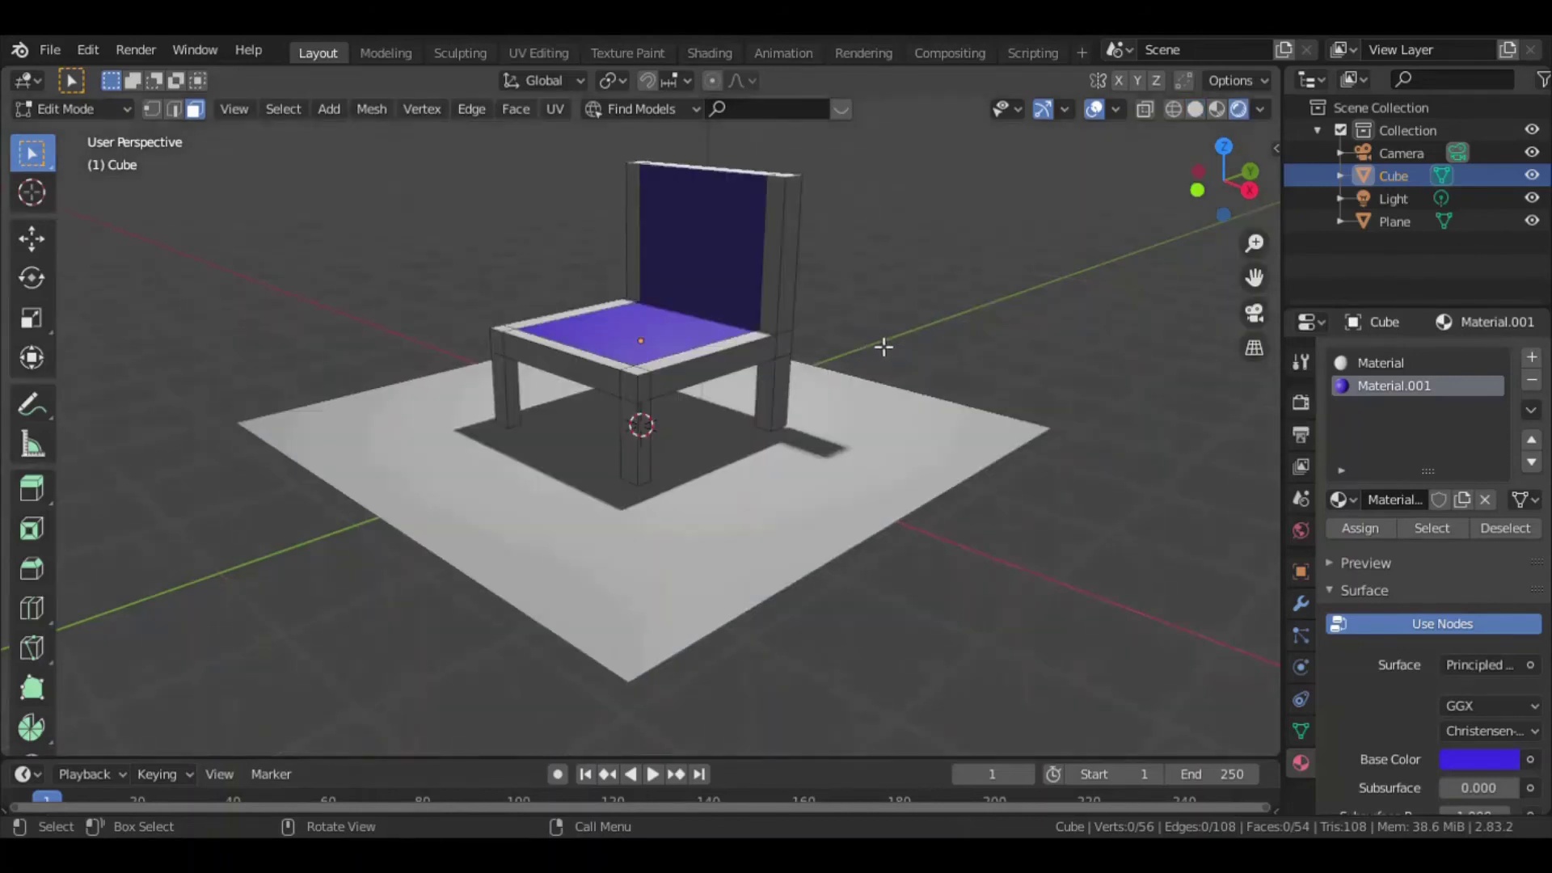
scroll(884, 346, "down", 2)
scroll(841, 350, "down", 2)
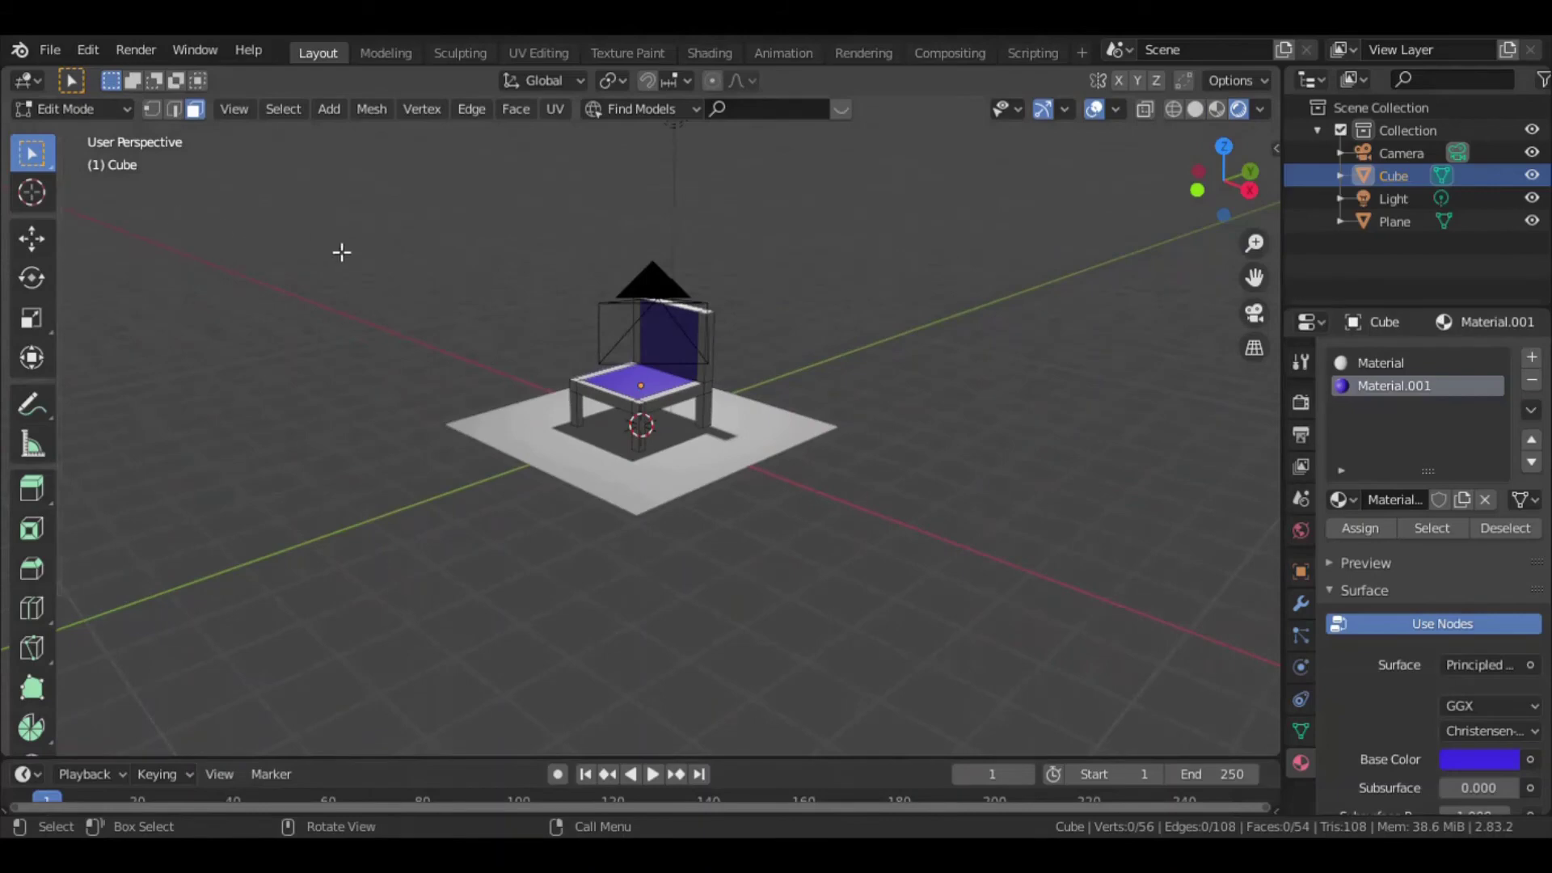
In Object Mode, lower the point light along Z above the chair to cast a floor shadow.
key("Tab")
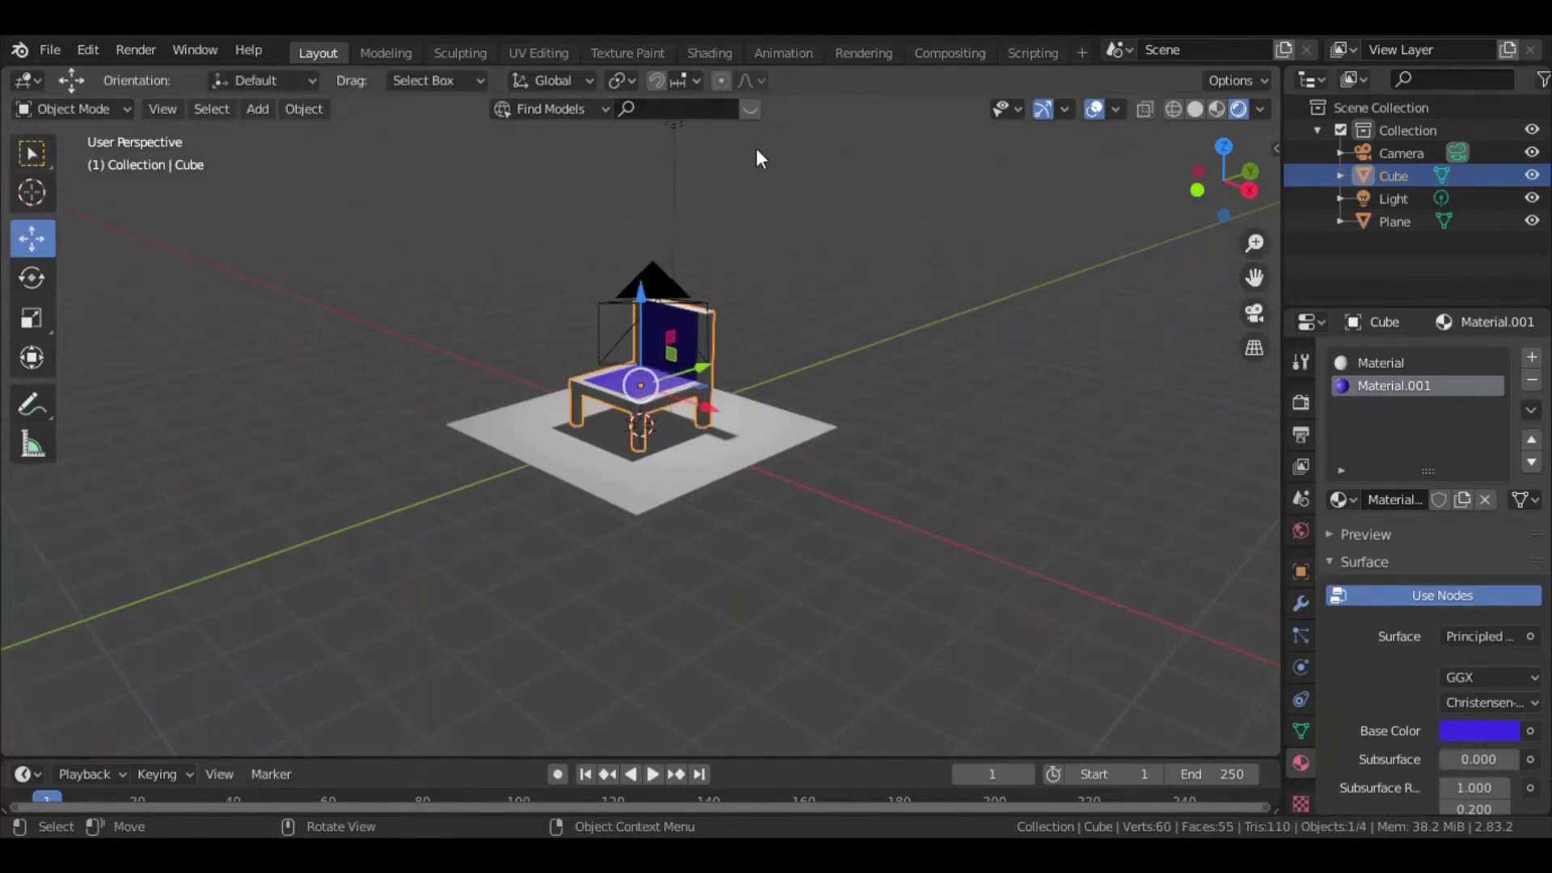
left_click(676, 123)
scroll(317, 224, "down", 2)
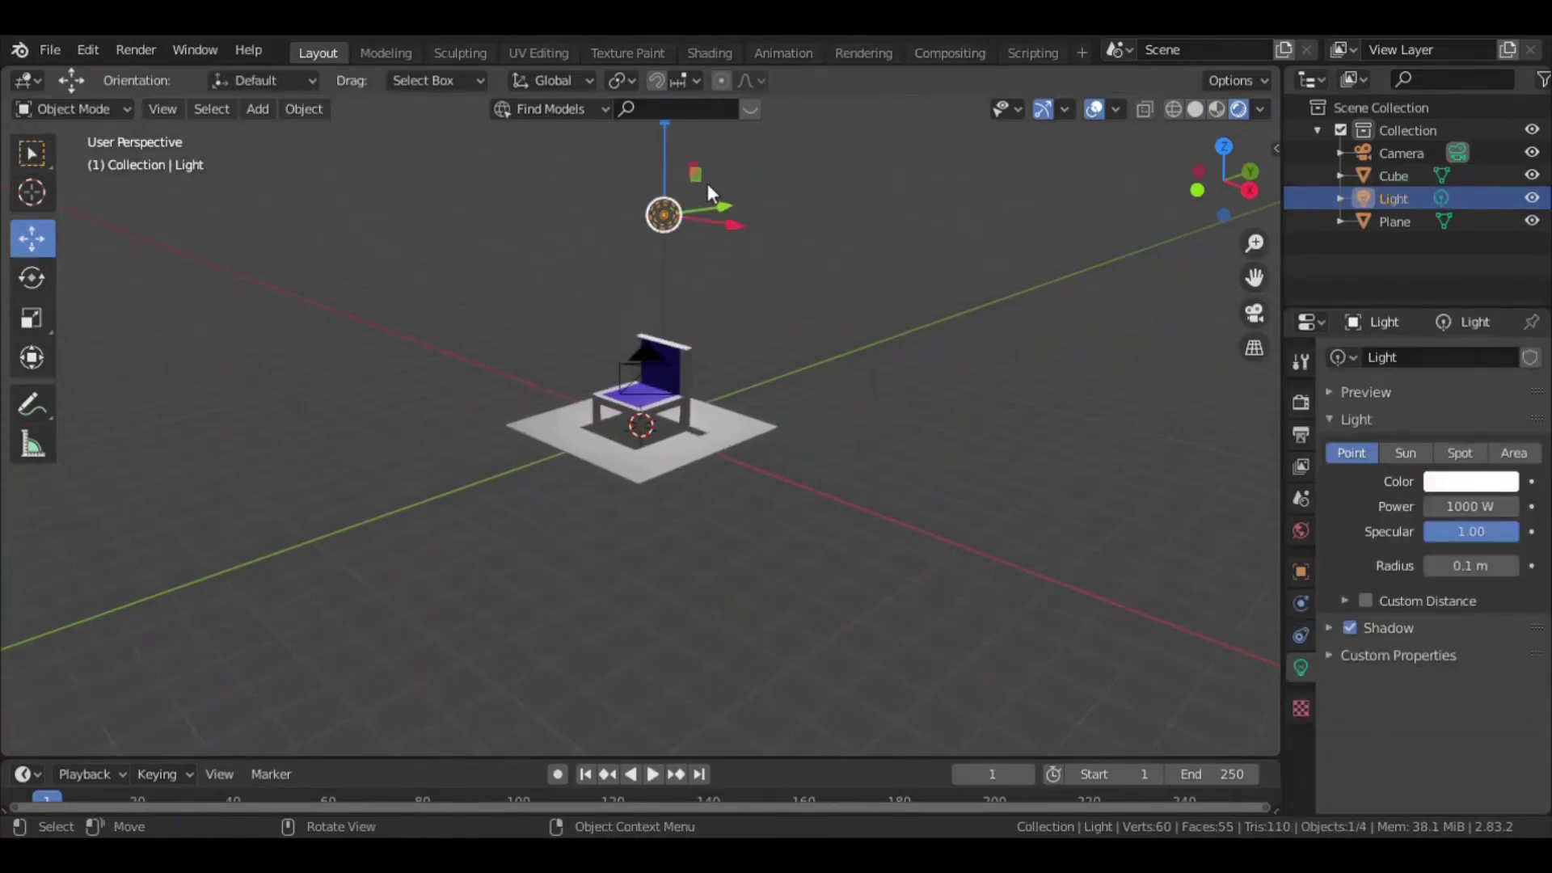
left_click_drag(661, 147, 665, 218)
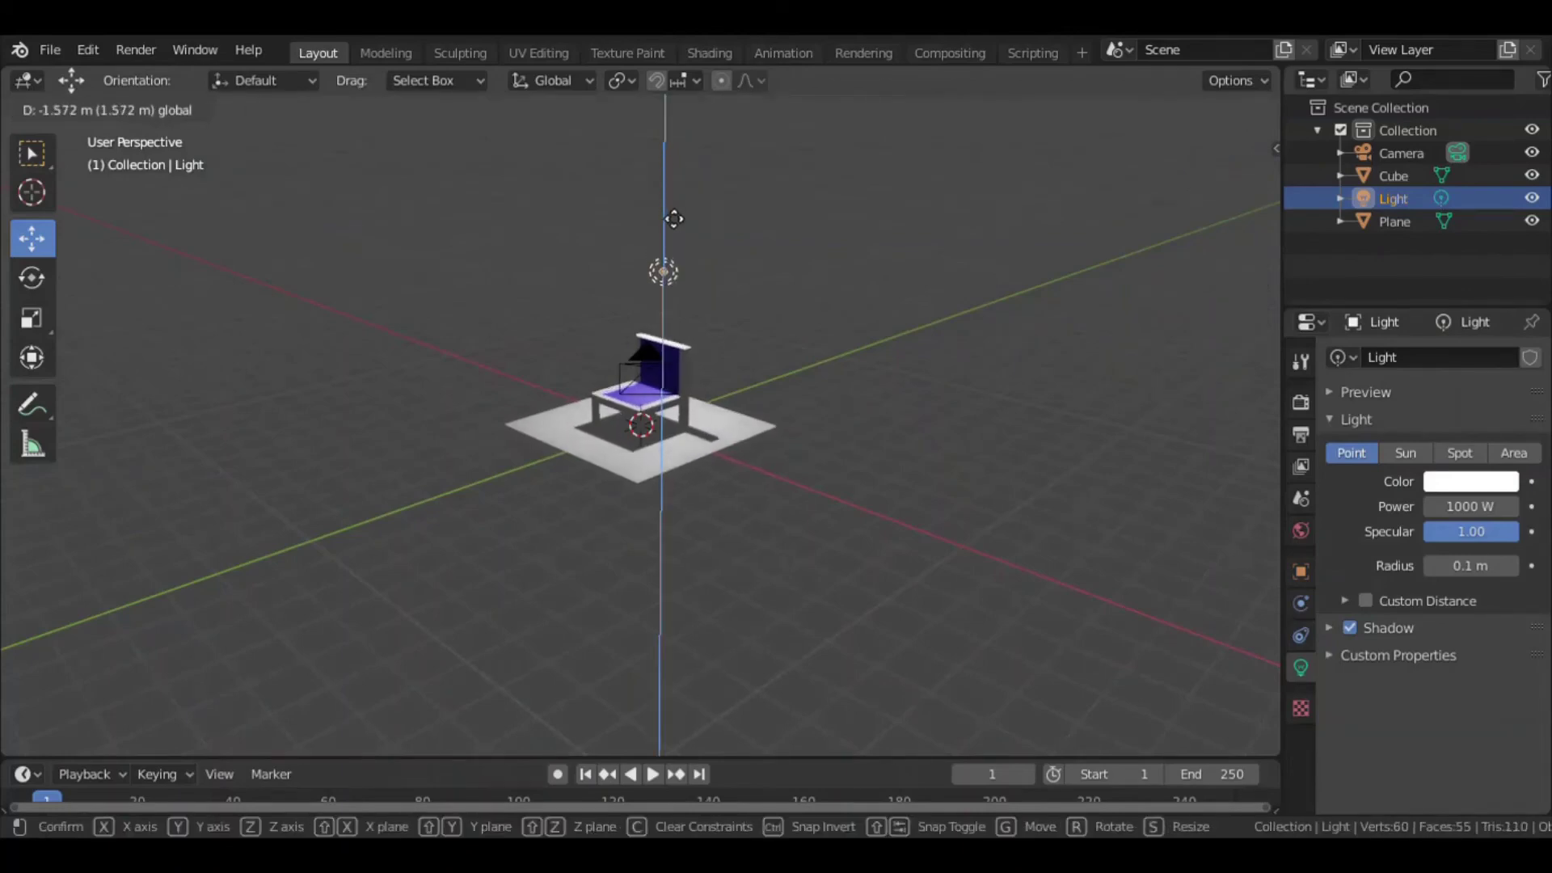
scroll(789, 315, "up", 3)
scroll(846, 341, "down", 1)
mouse_move(847, 341)
middle_mouse_down()
mouse_move(898, 331)
mouse_move(709, 356)
mouse_move(904, 349)
mouse_move(788, 352)
middle_mouse_up()
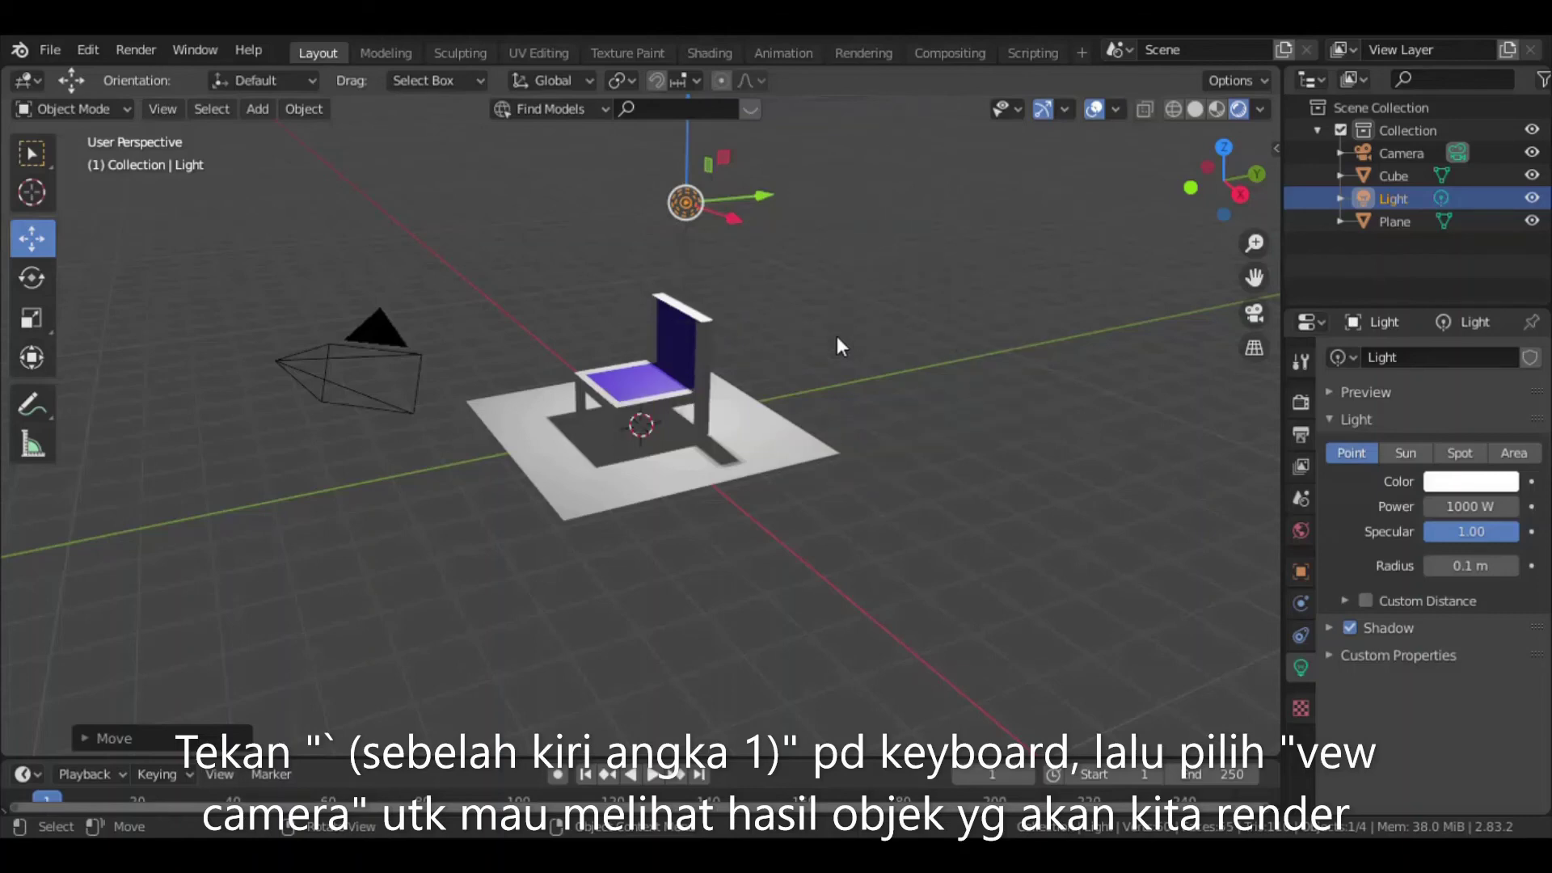
Look through the scene camera and scale the floor plane up to 3.3524.
key("grave")
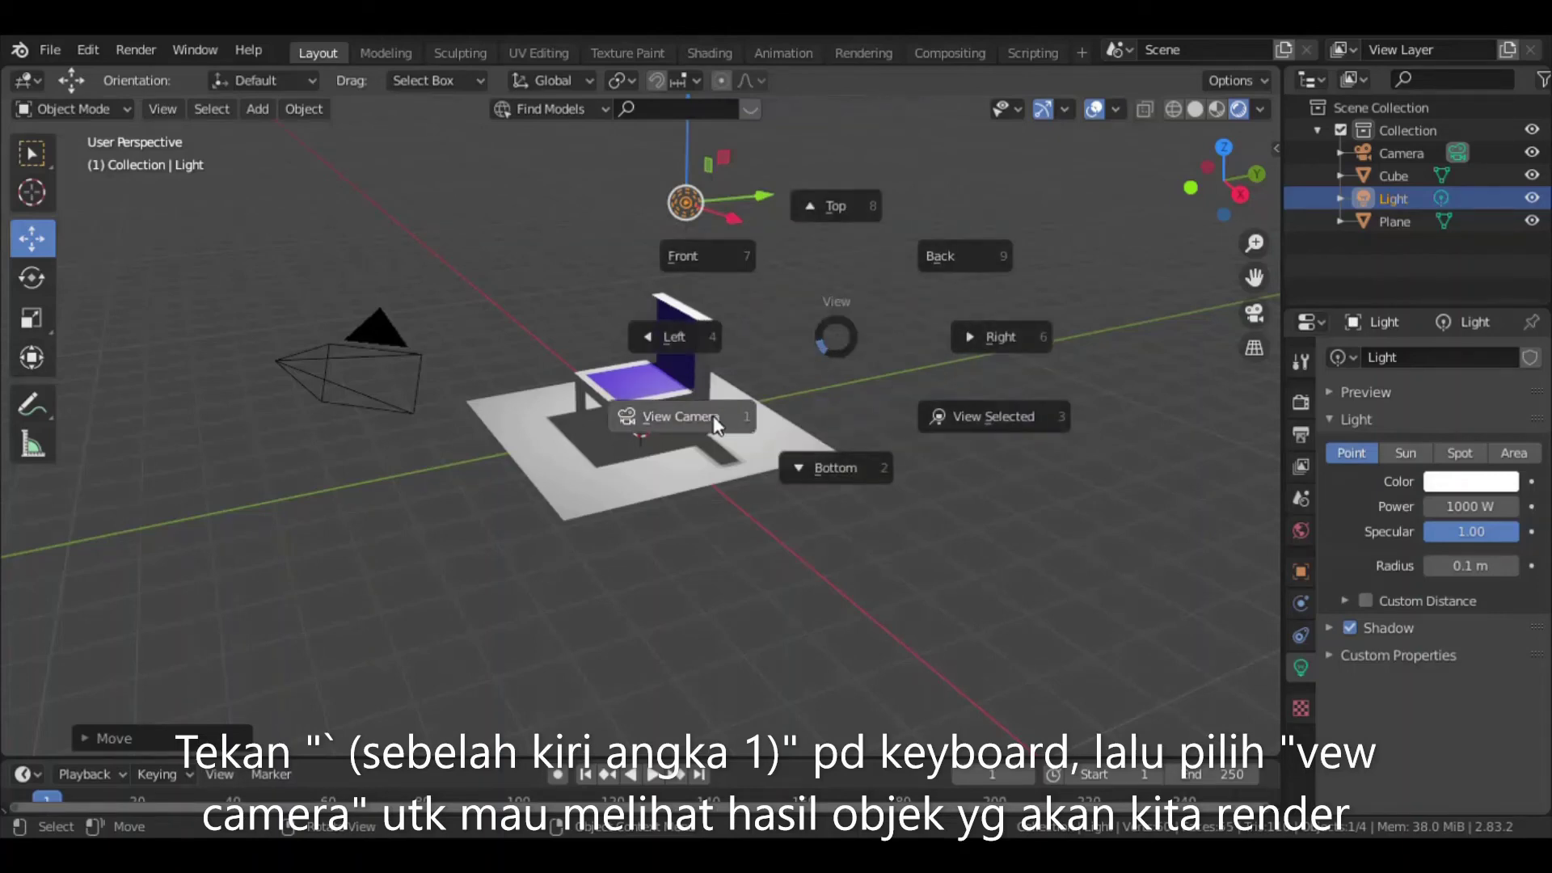
left_click(716, 422)
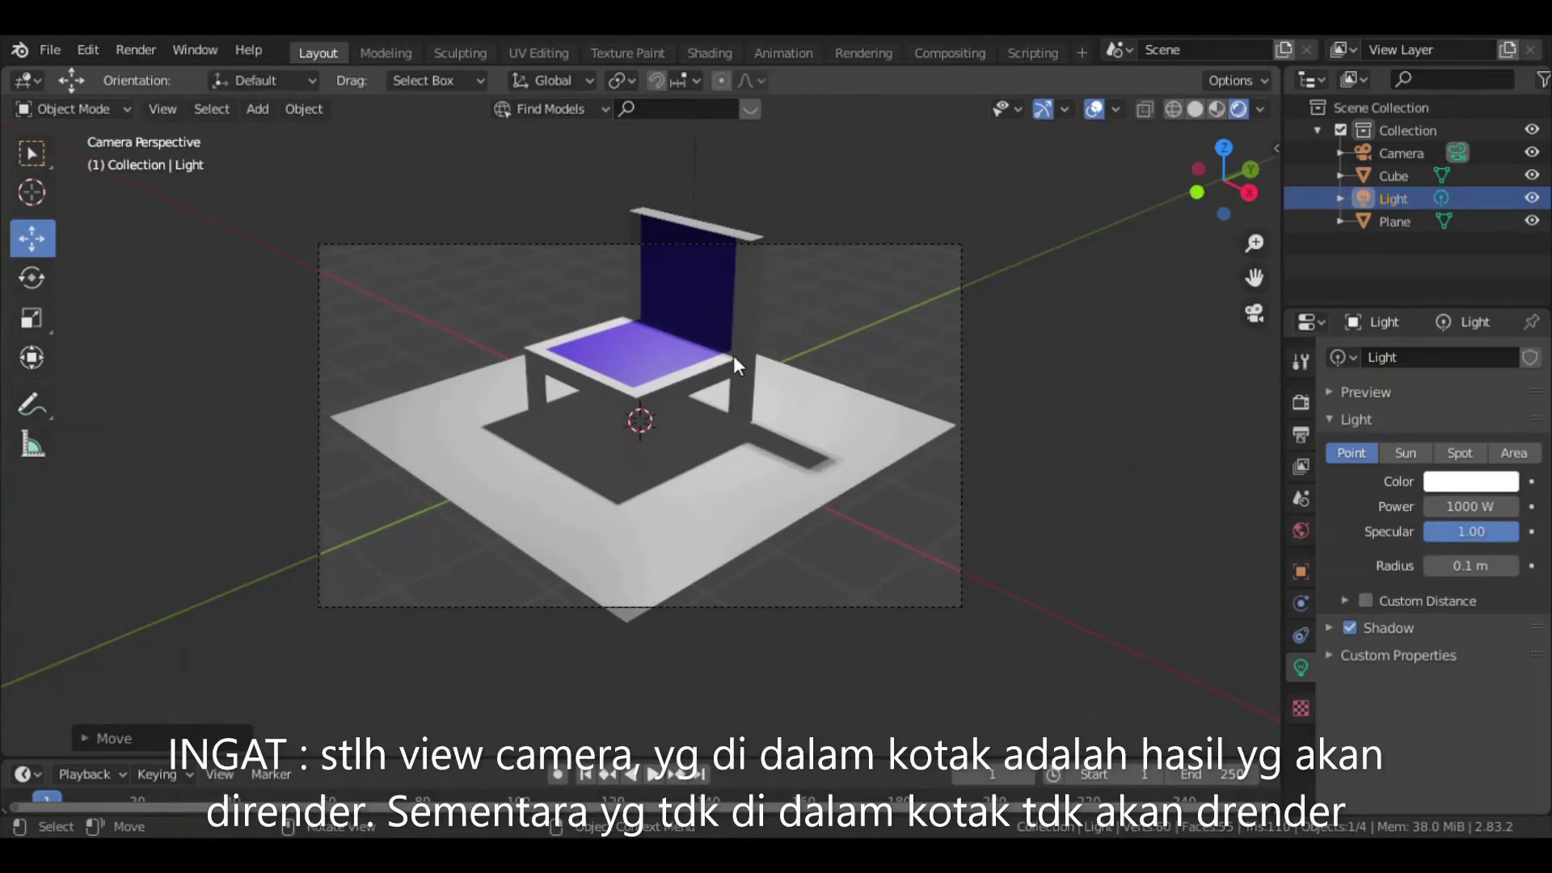
left_click(742, 325)
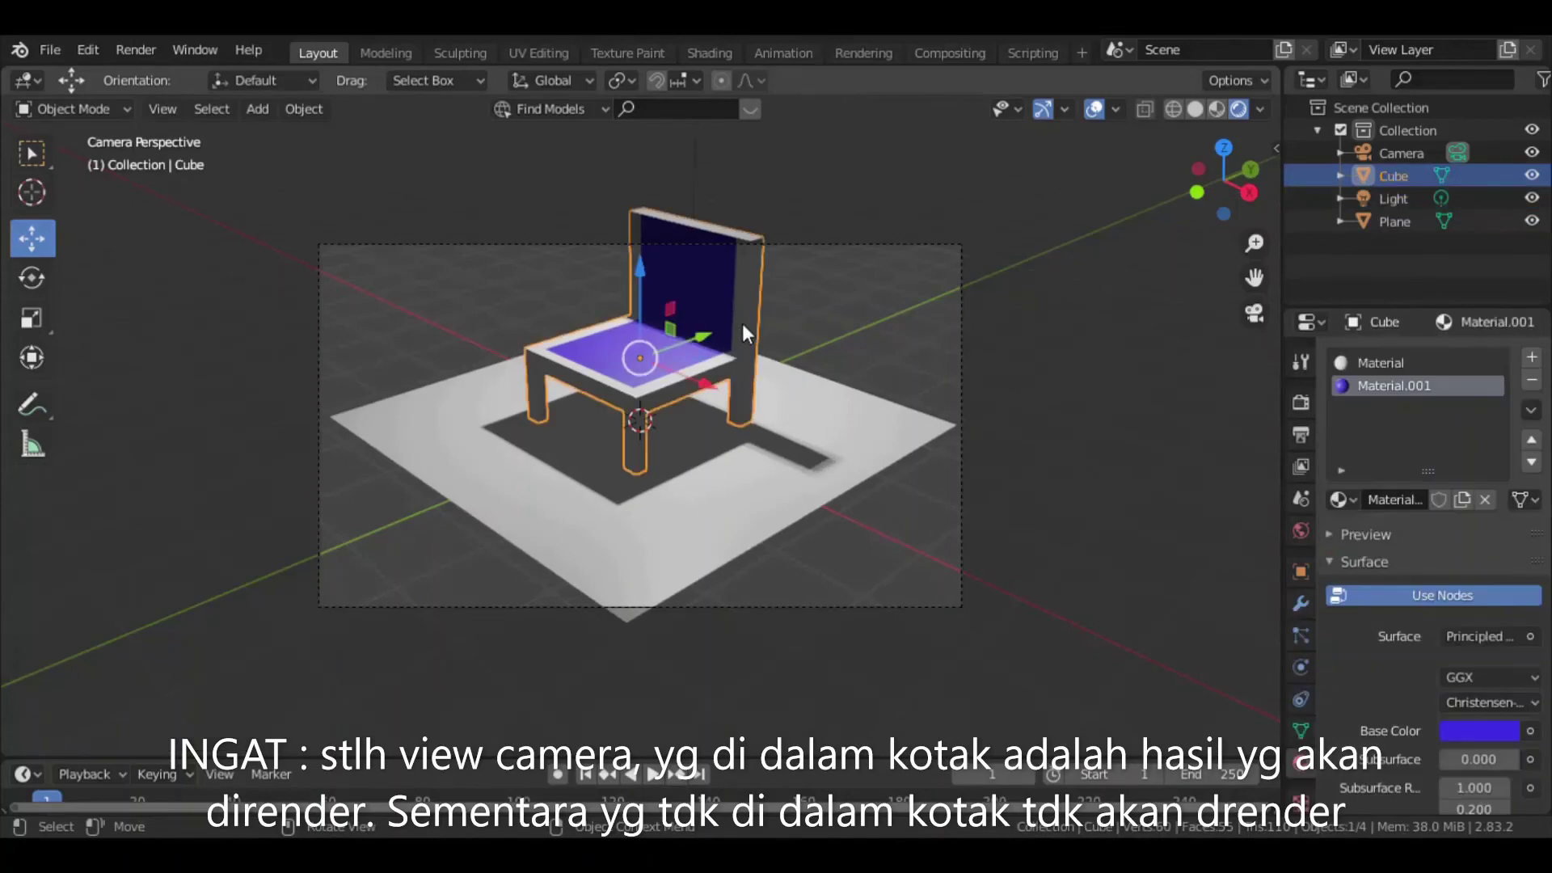
left_click(815, 430)
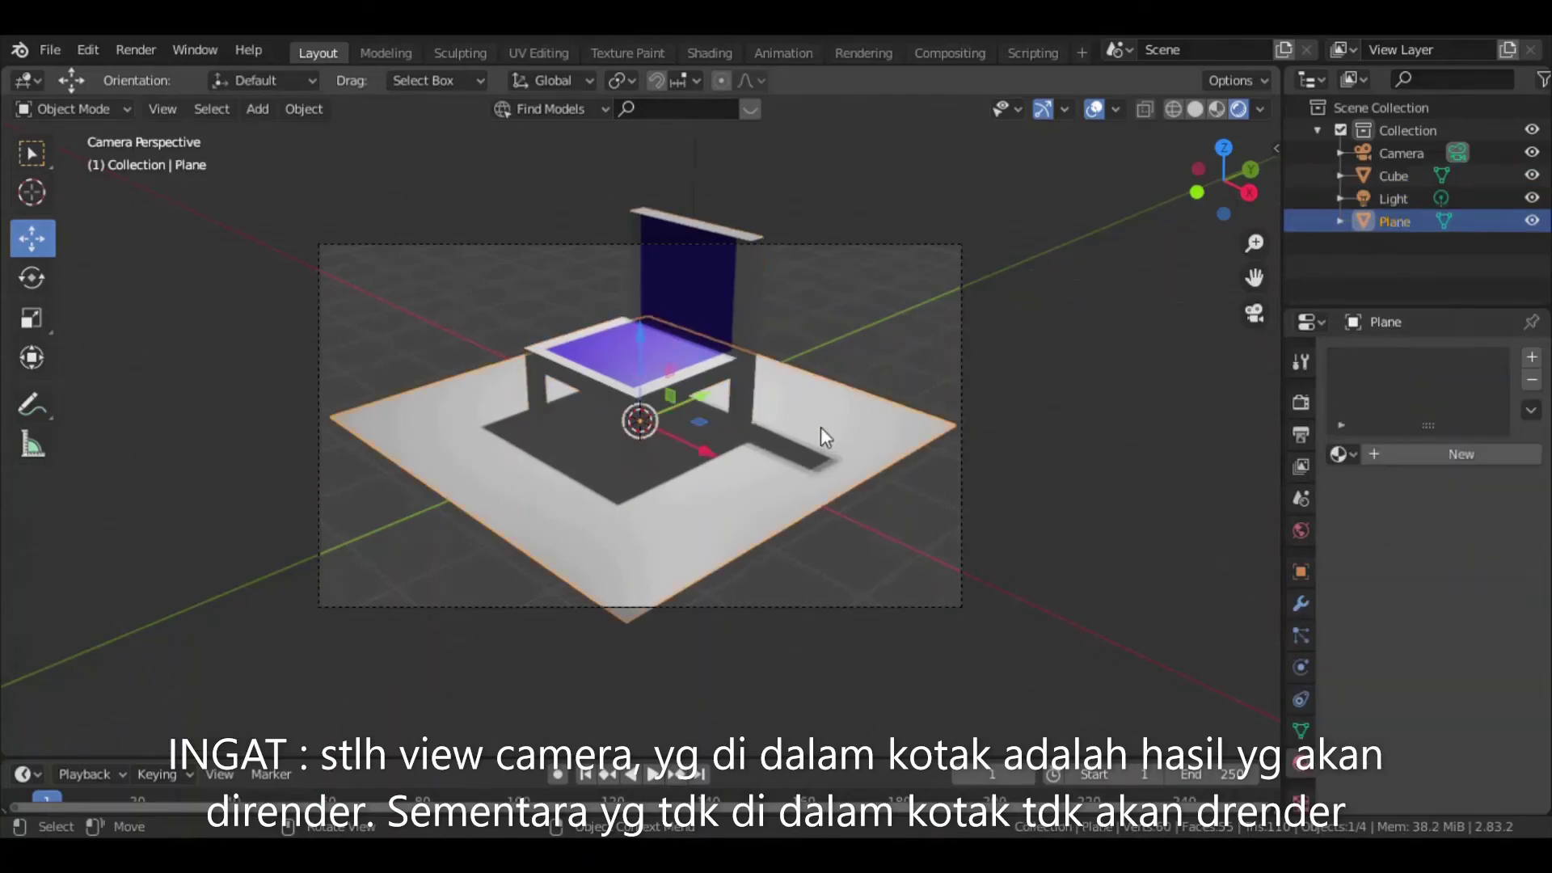
key("s")
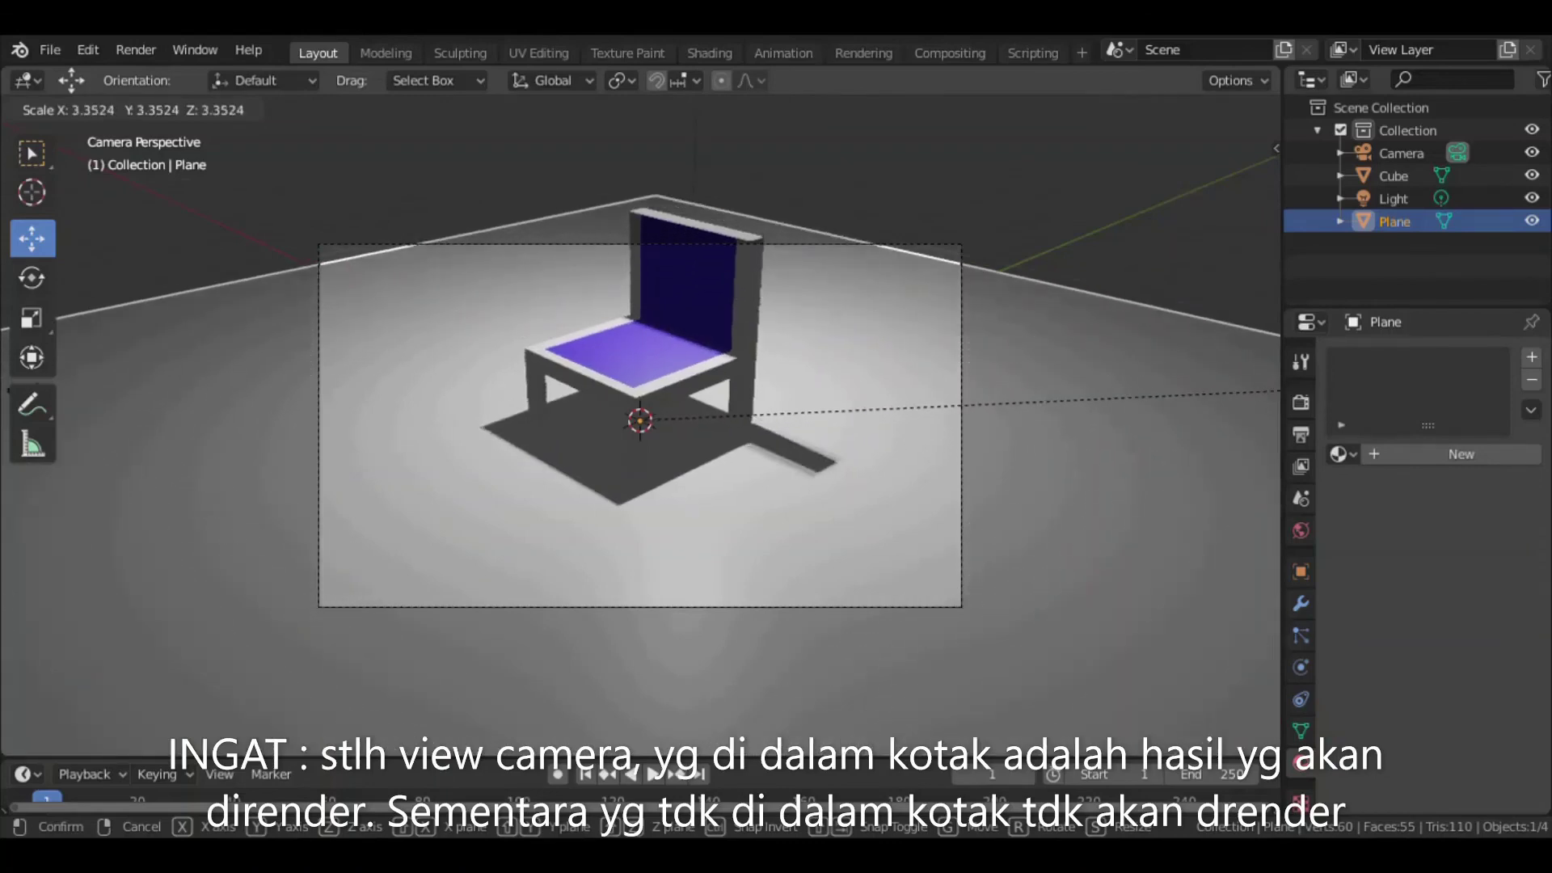
left_click(213, 388)
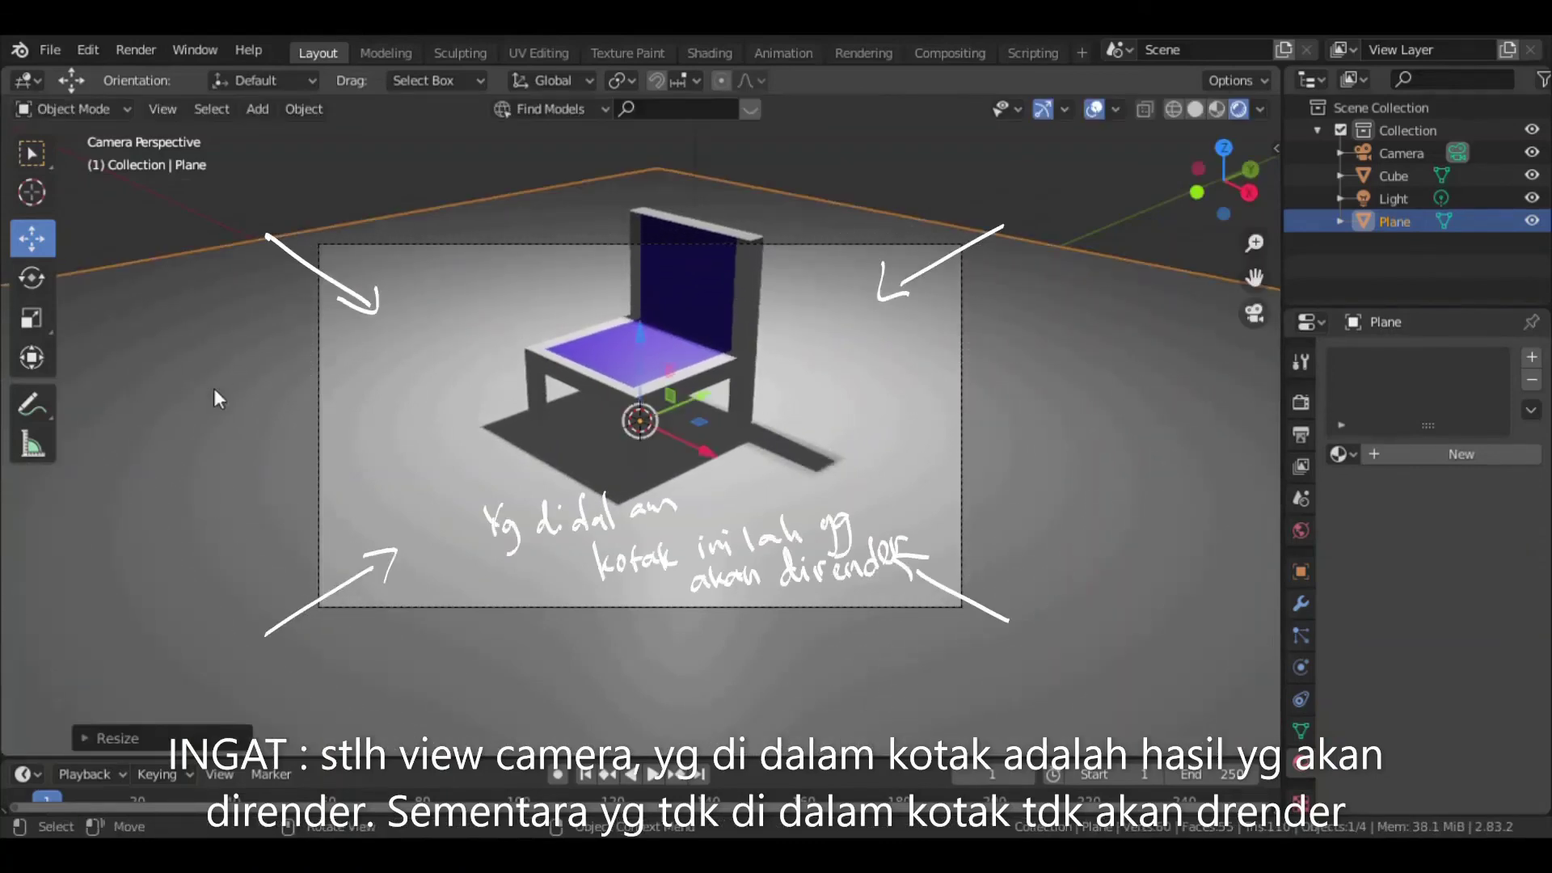
Move the chair within the camera frame and rotate it about 48 degrees around vertical.
left_click(729, 293)
key("g")
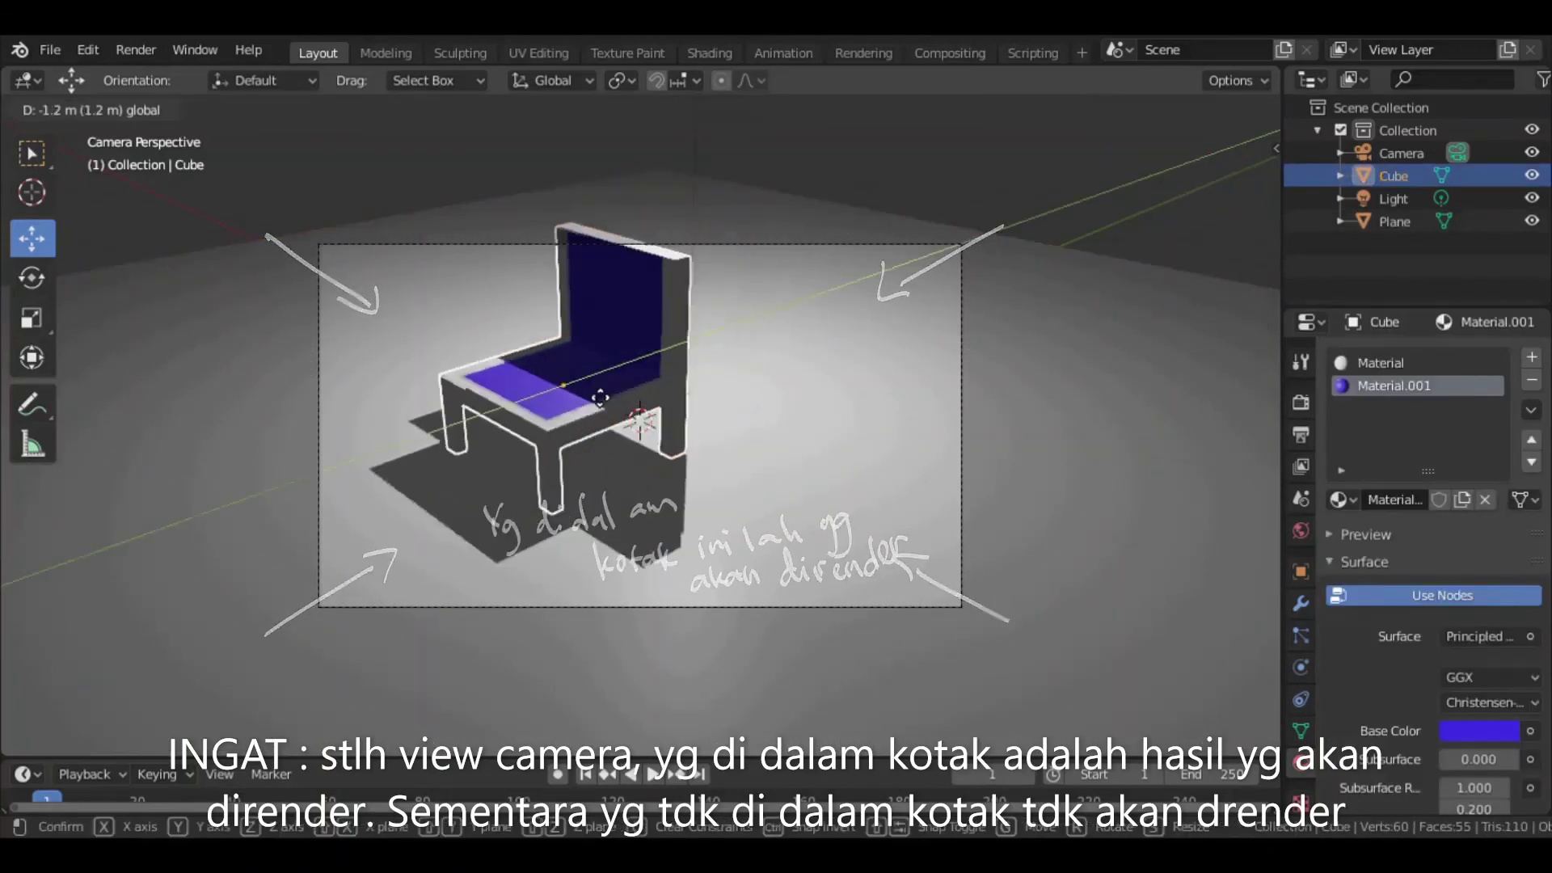
left_click(580, 444)
key("g")
left_click(377, 438)
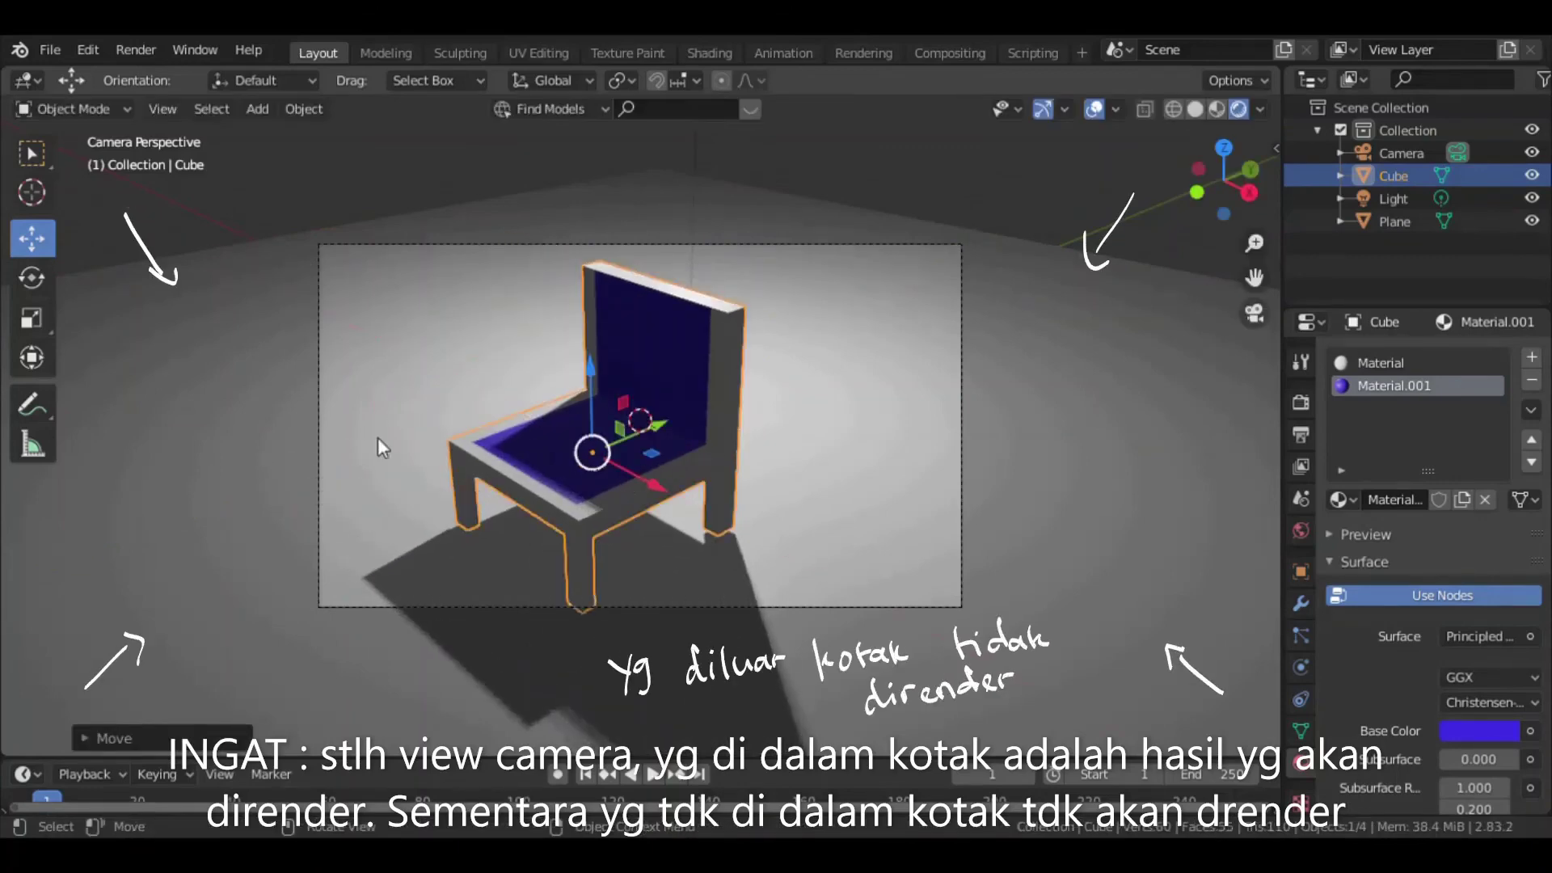
left_click(32, 277)
left_click_drag(594, 493, 709, 446)
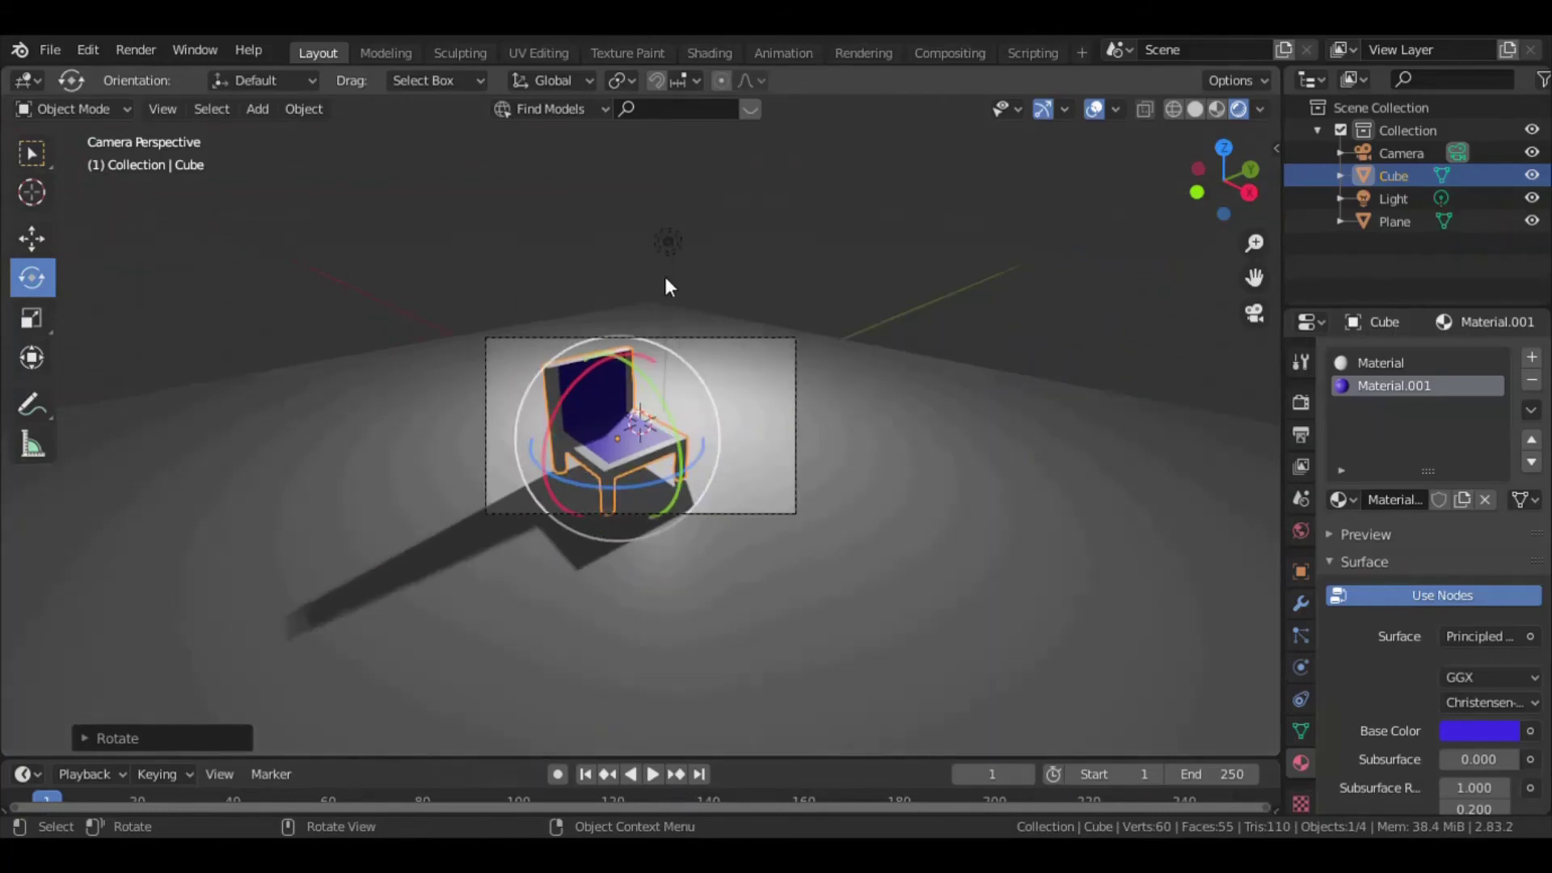
Move the point light with the Move gizmo to shift the chair's shadow.
left_click(668, 242)
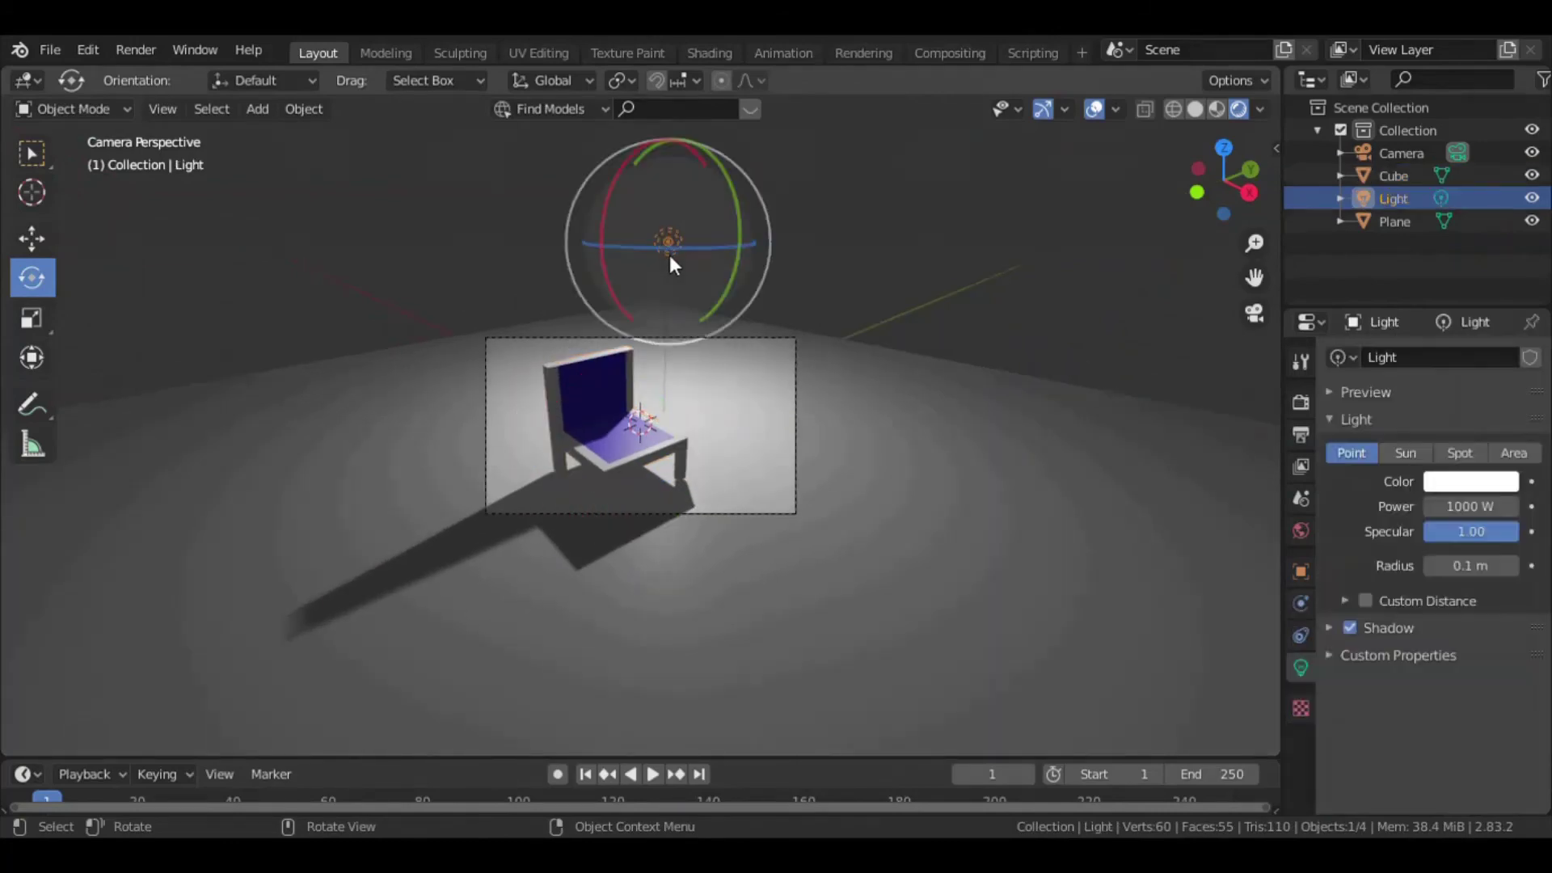
left_click(31, 239)
mouse_move(710, 242)
left_mouse_down()
mouse_move(654, 280)
mouse_move(652, 268)
mouse_move(760, 300)
mouse_move(740, 249)
mouse_move(745, 267)
left_mouse_up()
scroll(714, 382, "up", 3)
scroll(689, 383, "up", 1)
Slide the chair across the floor and turn it about 23 degrees around vertical.
left_click(648, 391)
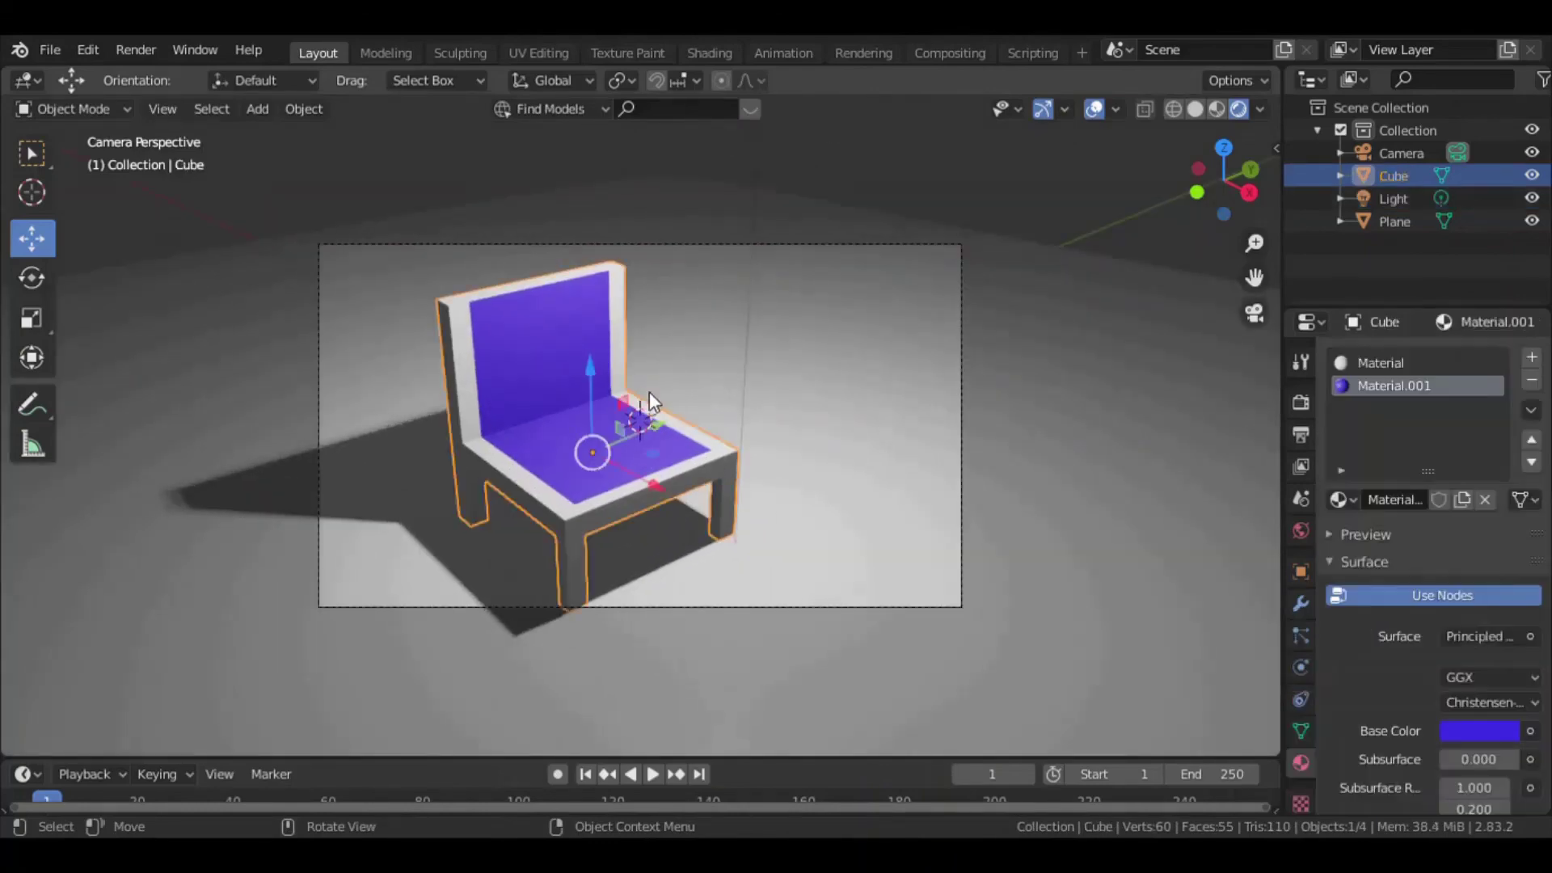
left_click_drag(643, 424, 602, 380)
right_click(601, 380)
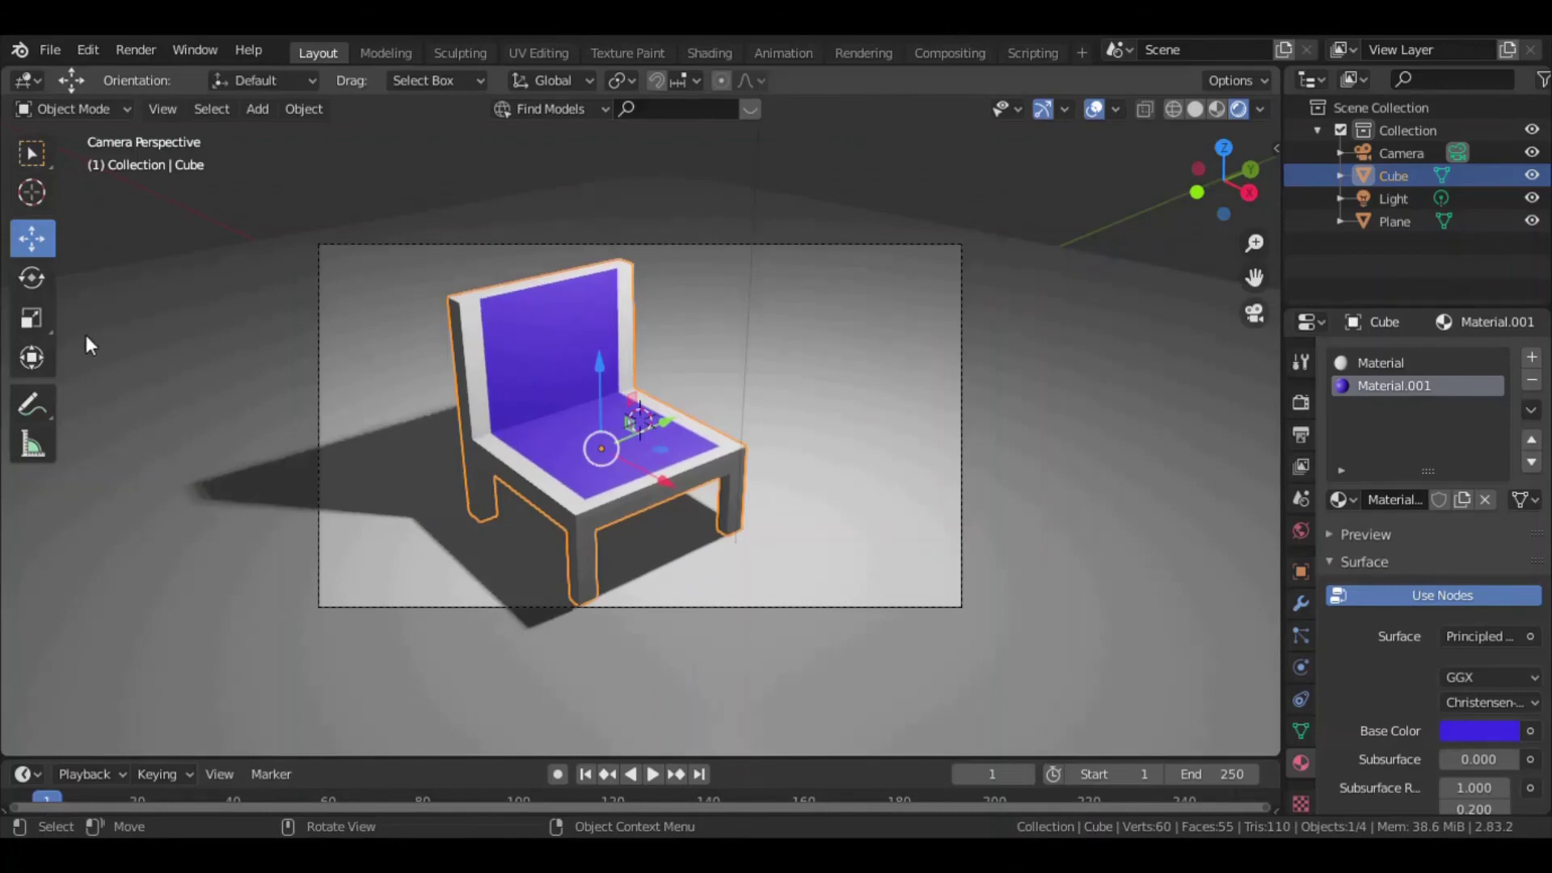
left_click(31, 358)
left_click_drag(590, 493, 612, 486)
Move the point light sideways along X to lengthen the shadow, then deselect everything.
left_click(753, 182)
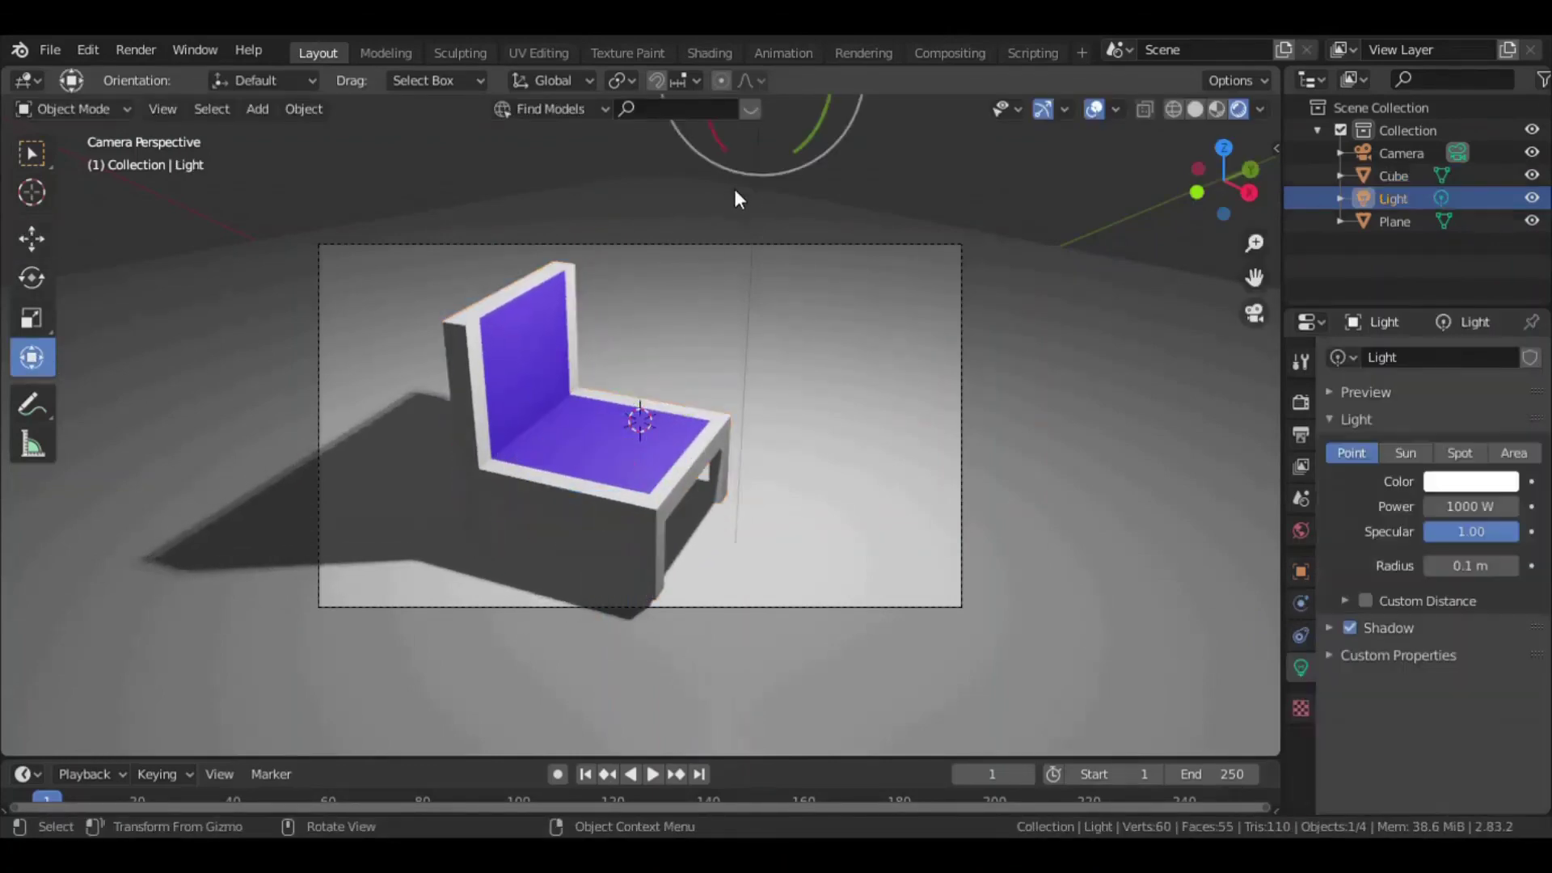
left_click(32, 238)
scroll(629, 265, "down", 3)
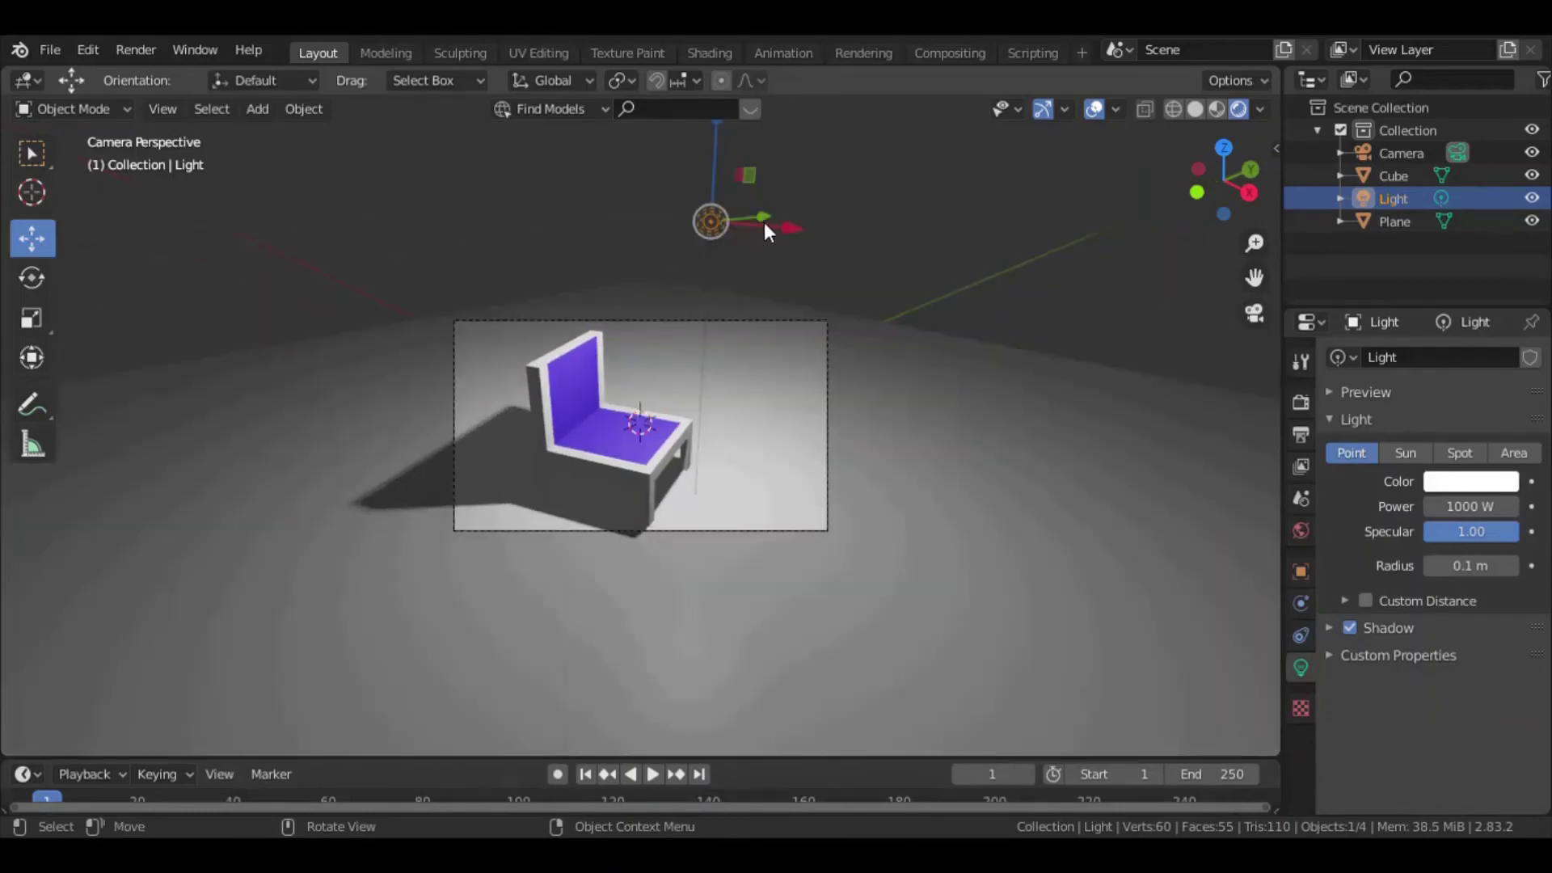
left_click_drag(764, 223, 731, 228)
left_click(857, 348)
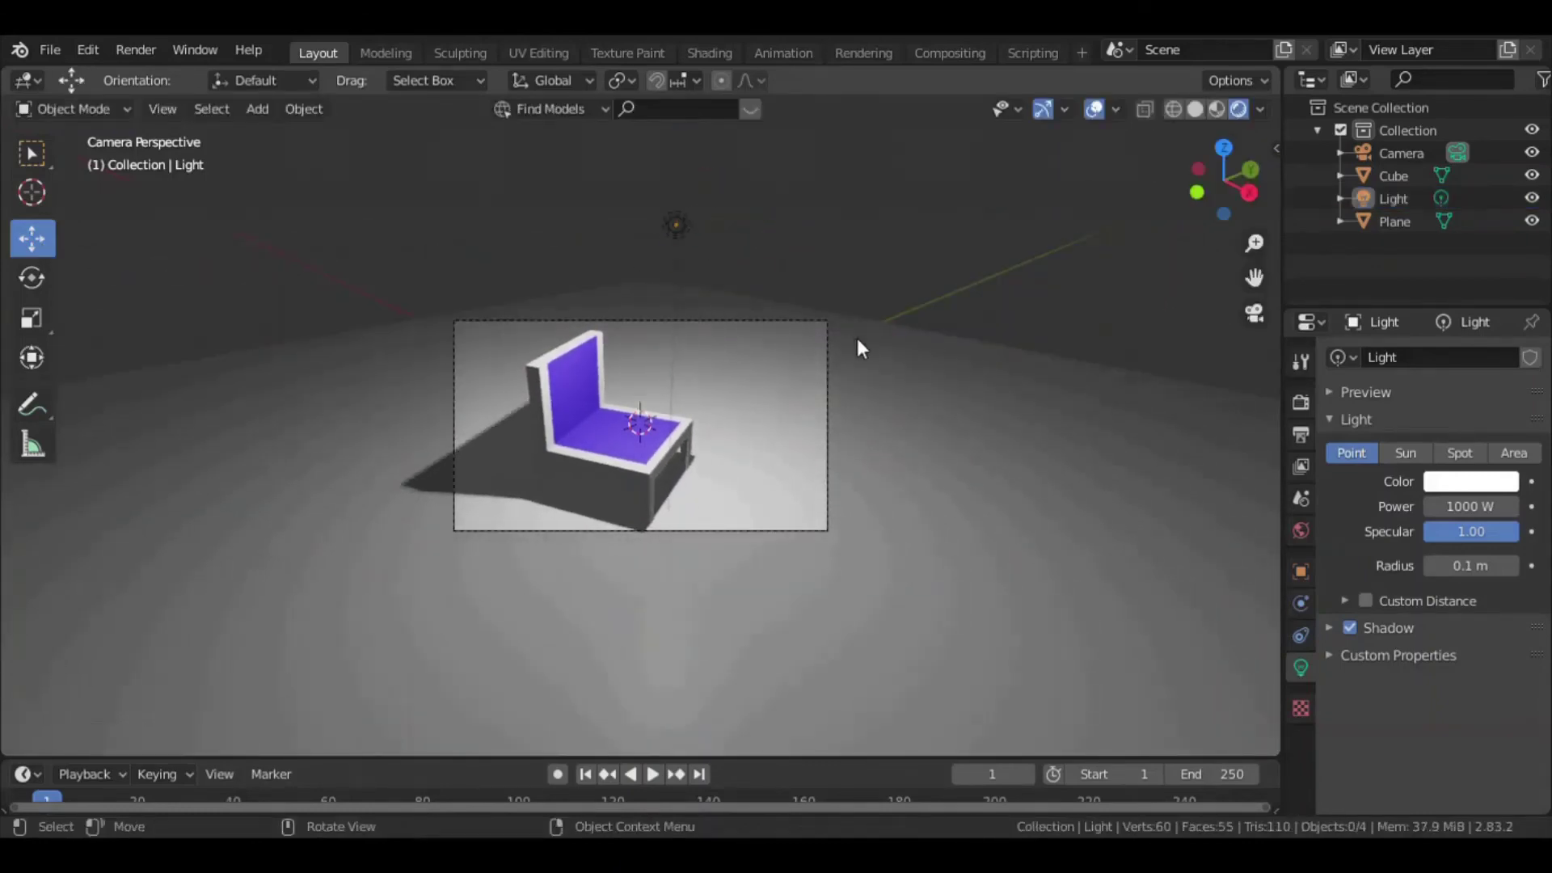
scroll(858, 341, "up", 1)
scroll(861, 364, "up", 1)
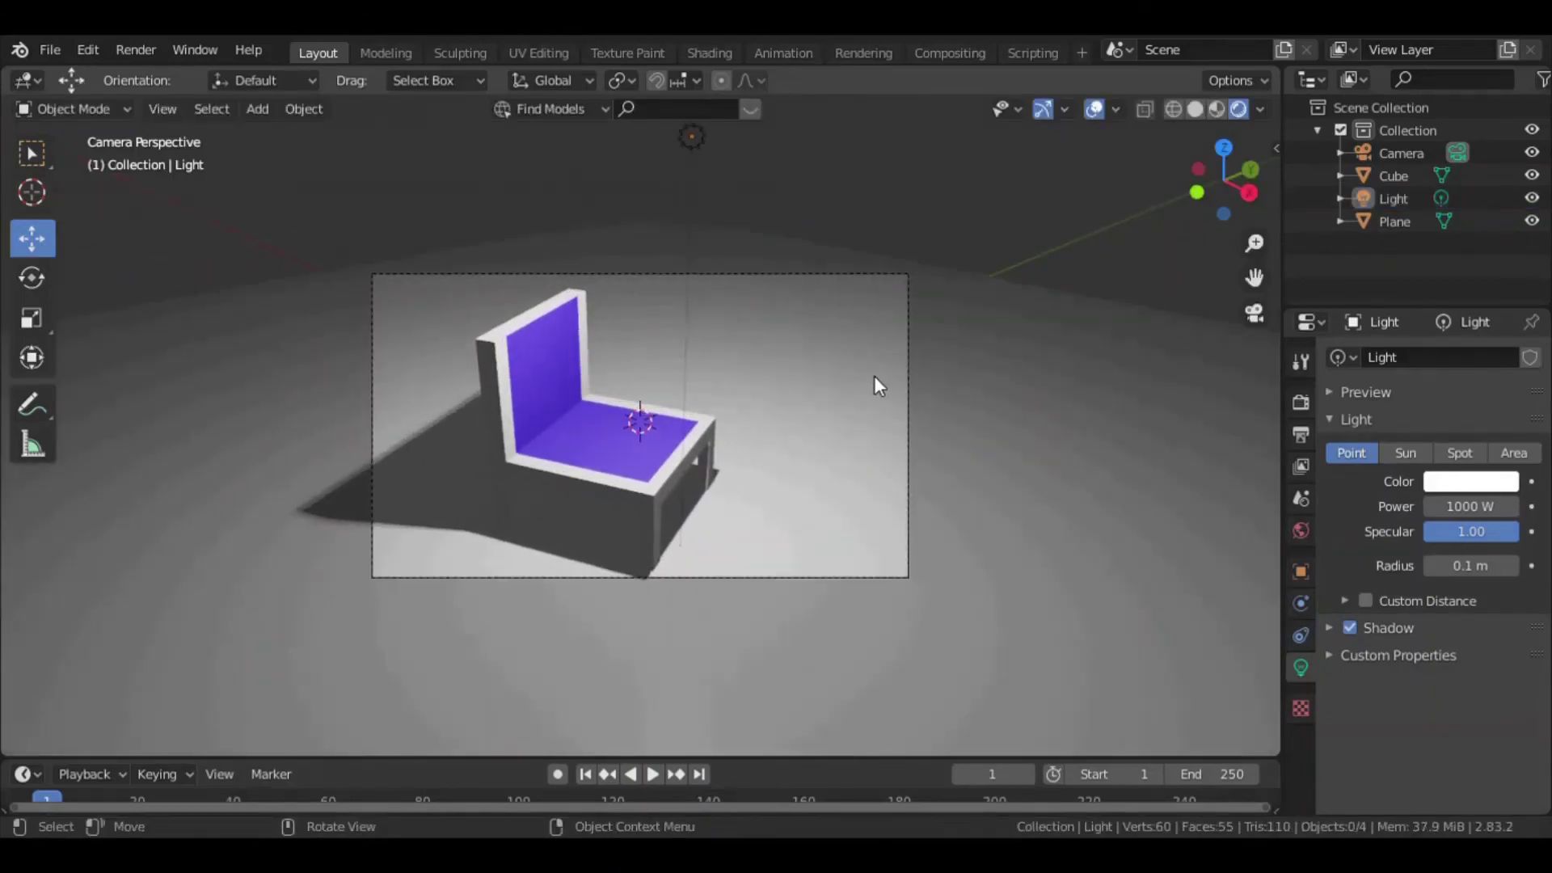